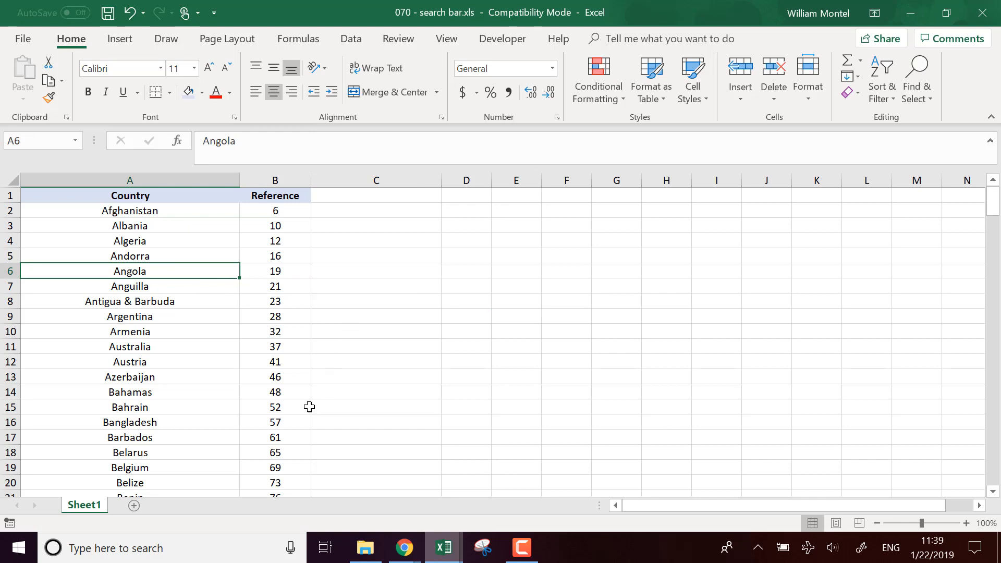
Look through the Country and Reference columns and the empty area beside them
left_click(314, 373)
scroll(319, 373, "down", 3)
left_click(301, 434)
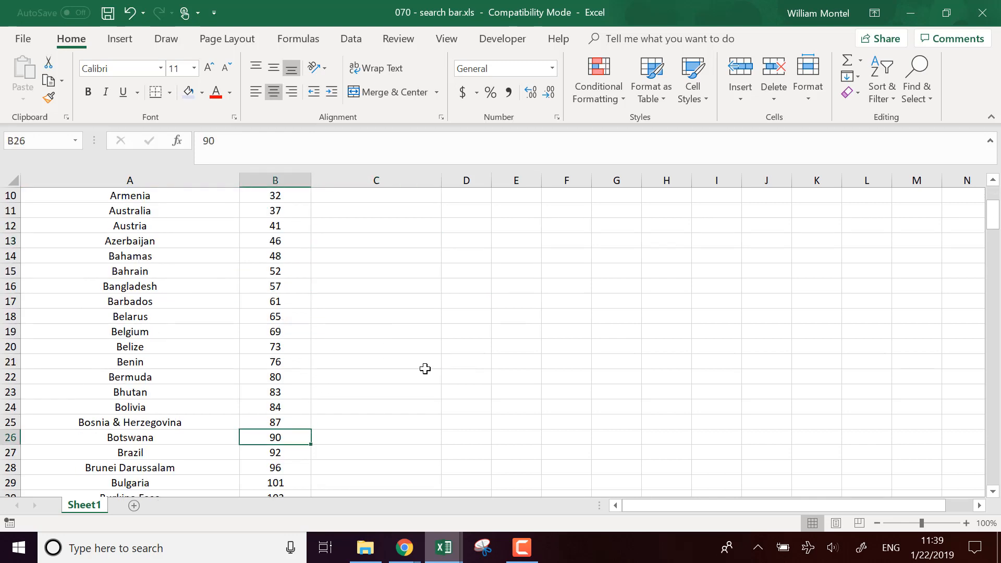
scroll(434, 344, "up", 3)
left_click(191, 287)
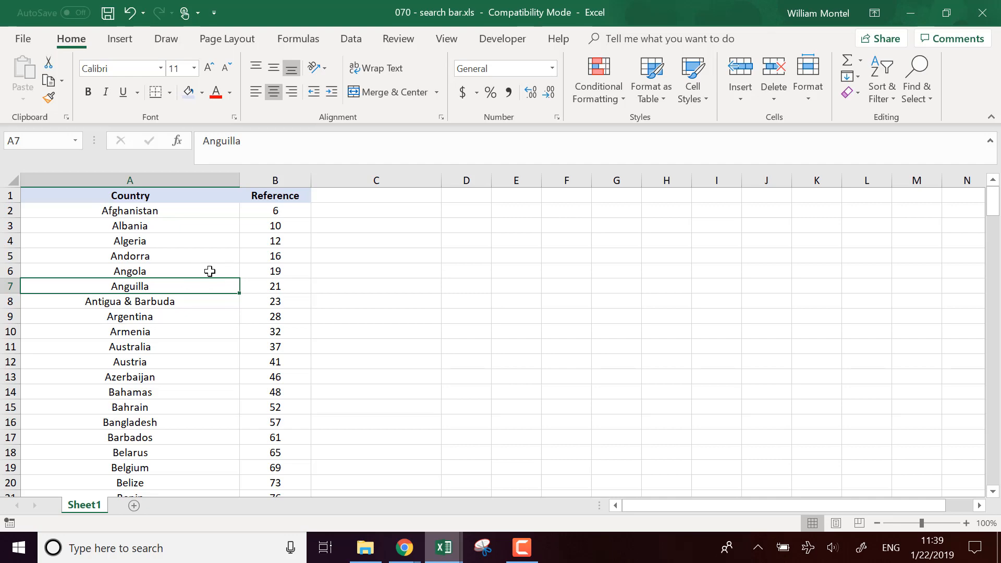
scroll(209, 271, "down", 20)
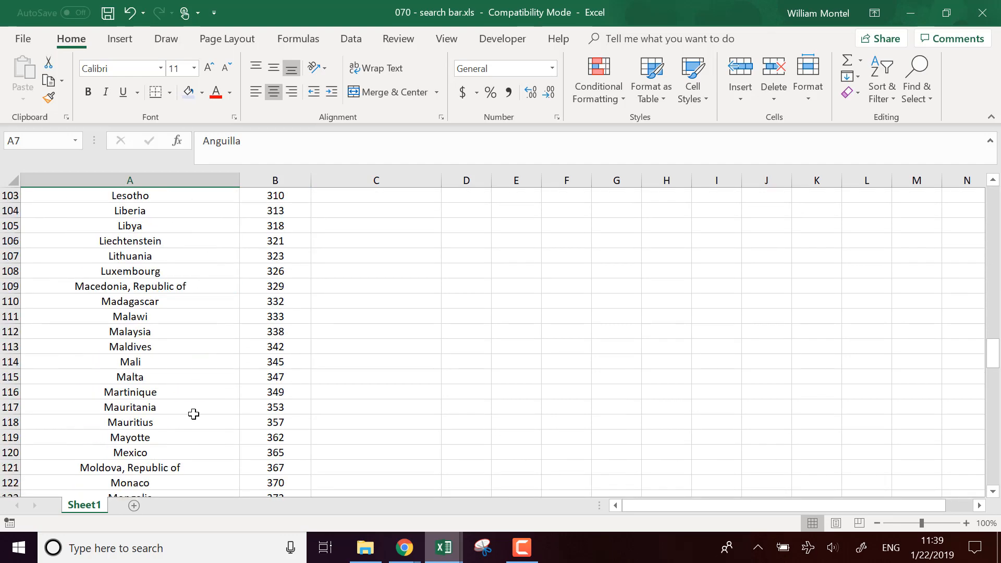
scroll(284, 378, "up", 20)
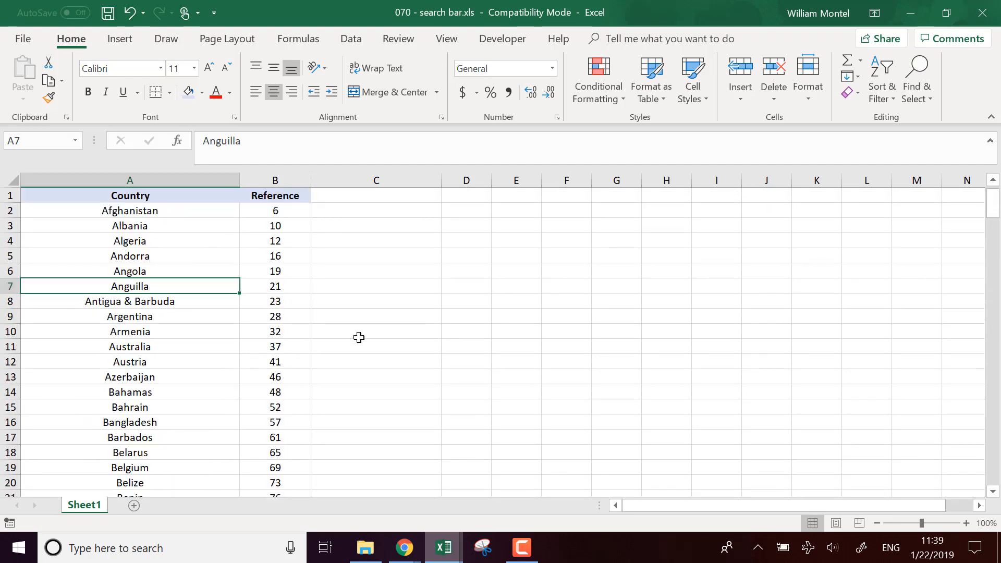
left_click_drag(495, 199, 625, 205)
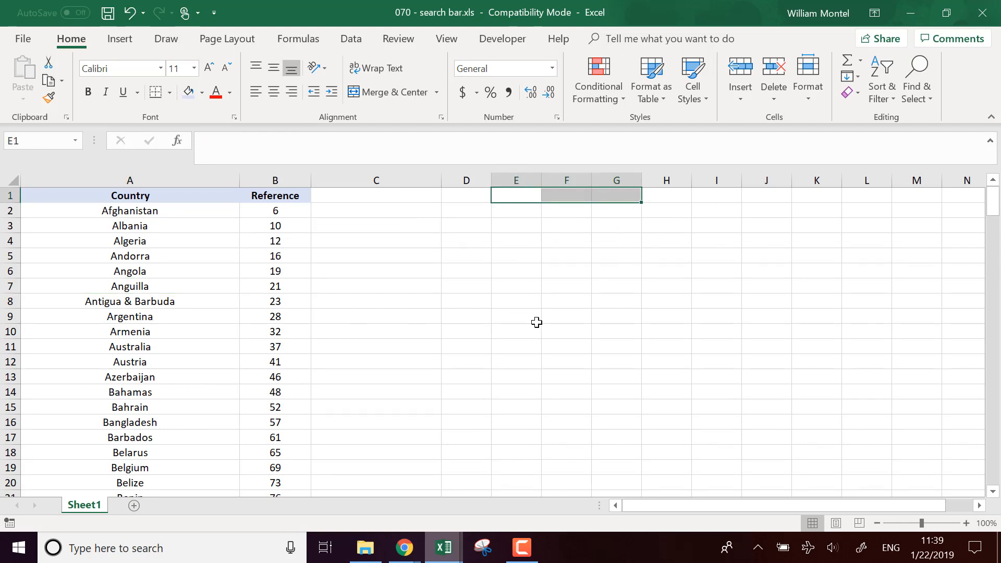
left_click(680, 197)
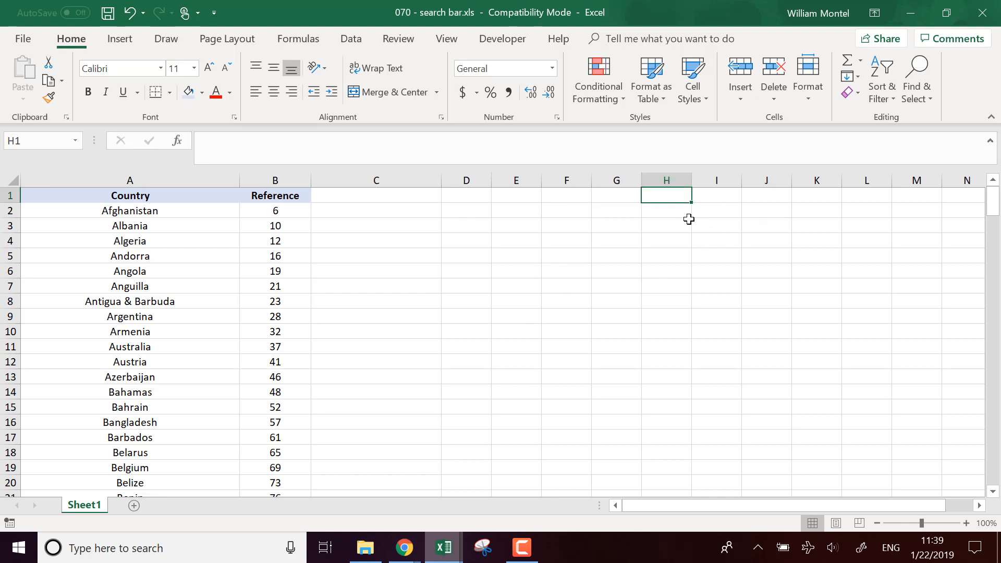
left_click(684, 211)
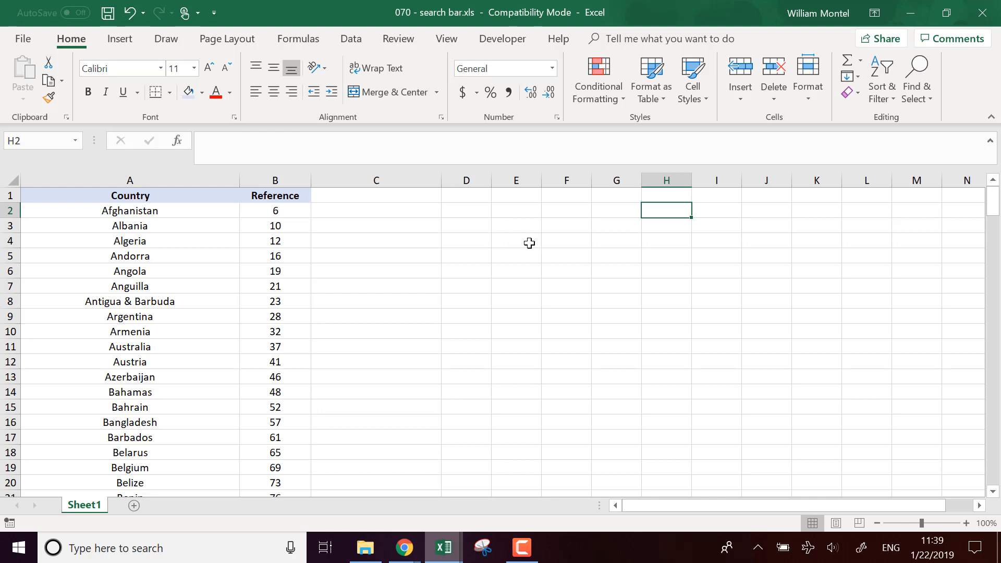
Enter the label Country in cell E2 and widen column F for the search entry
left_click(523, 217)
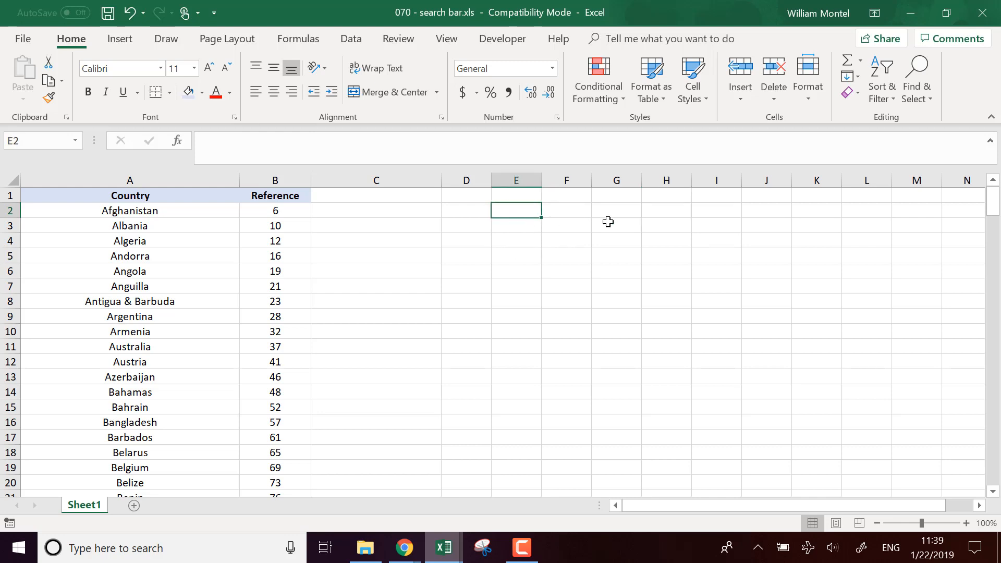
type("Count")
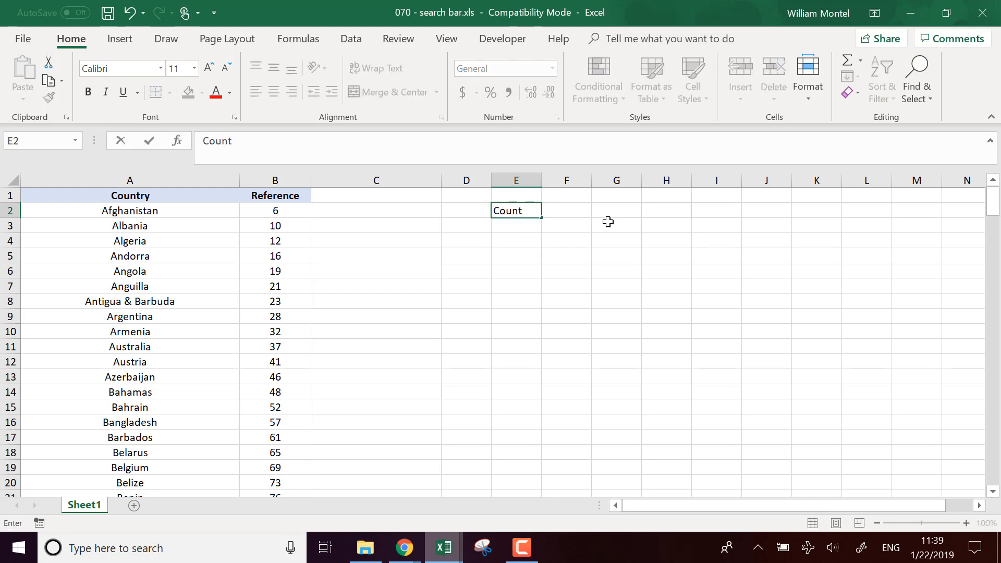
type("ry")
key("Tab")
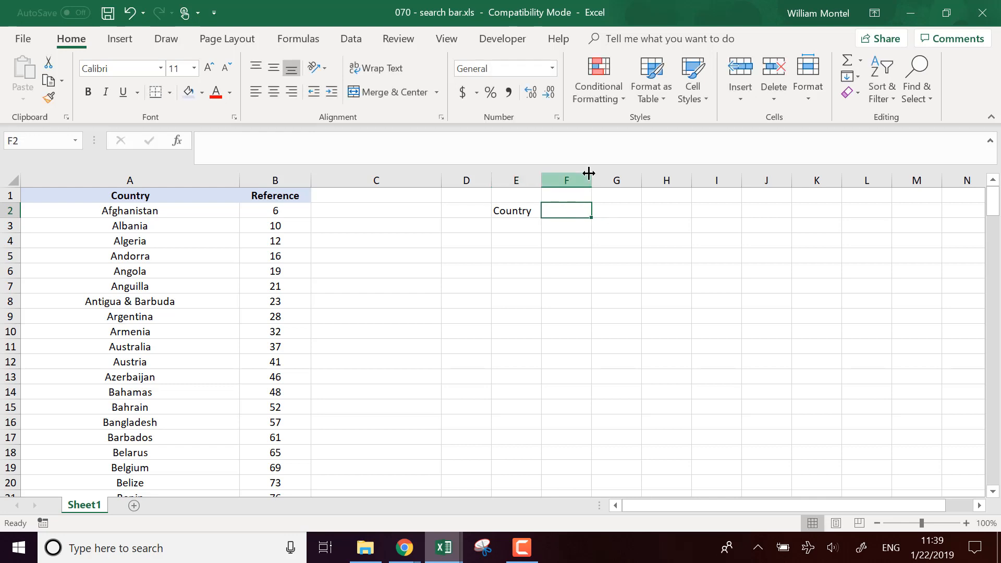
left_click_drag(589, 174, 679, 177)
left_click(617, 227)
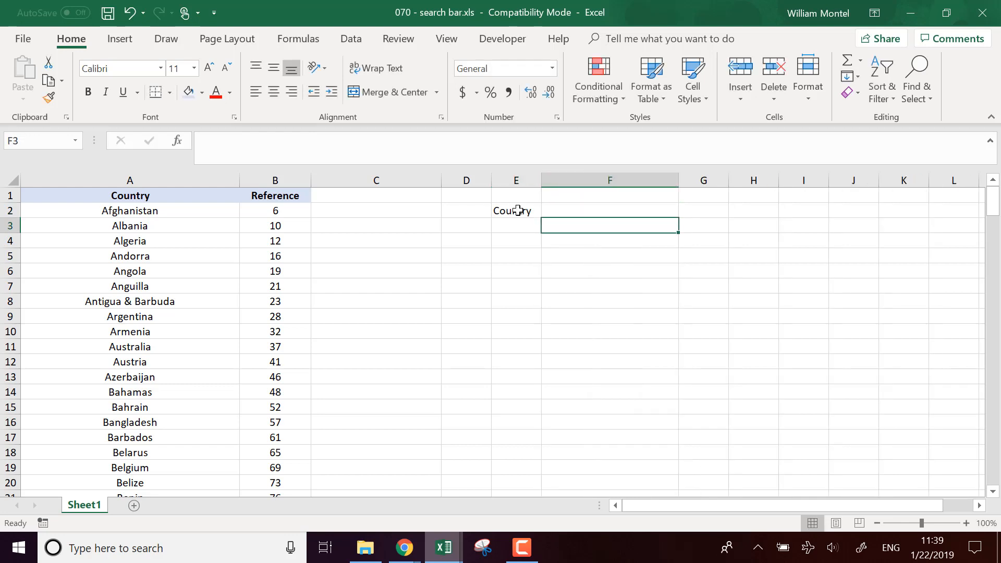
Apply an outside border around E2:F2 and shade the Country label cell light blue
left_click_drag(518, 210, 586, 209)
left_click(170, 92)
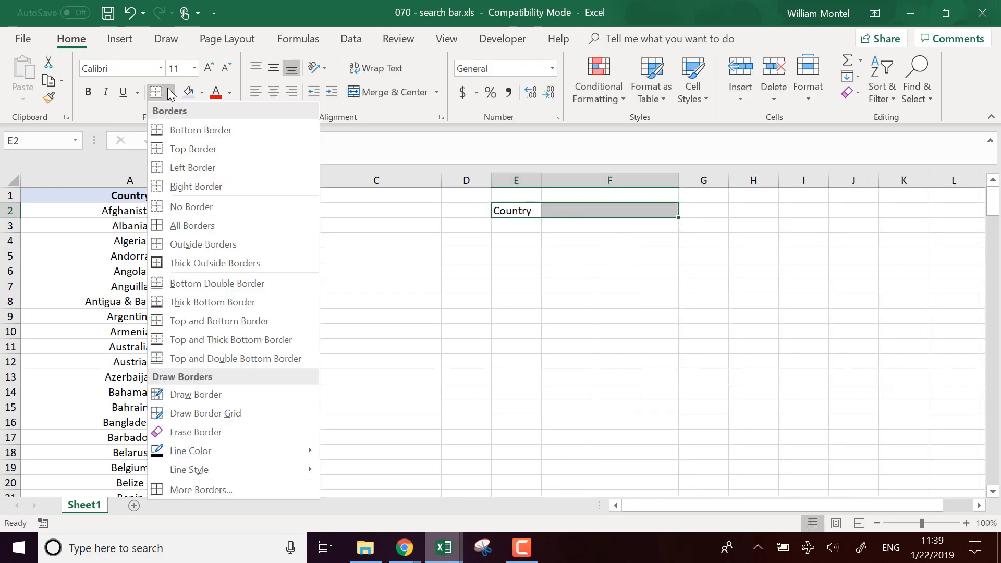
left_click(204, 243)
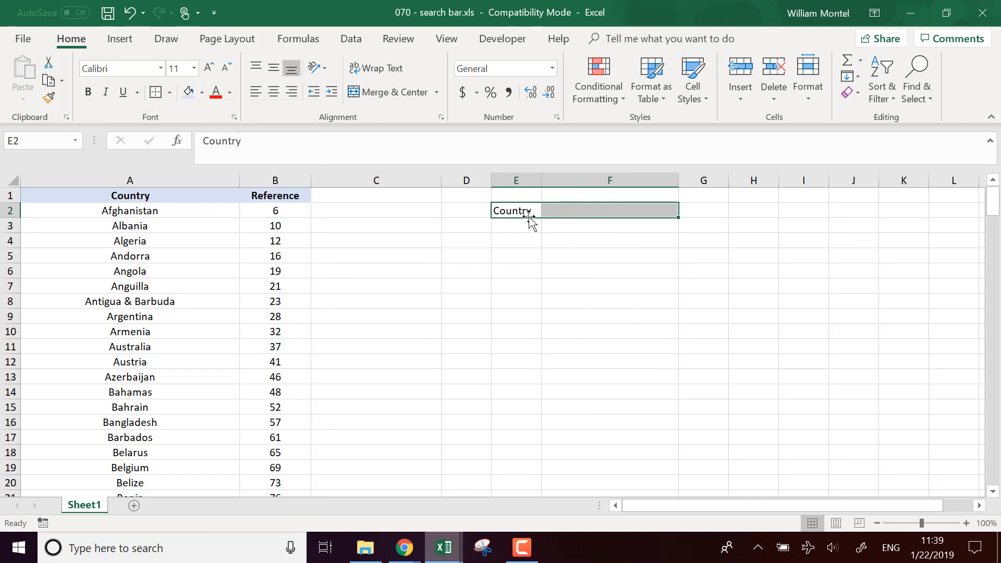
left_click(522, 210)
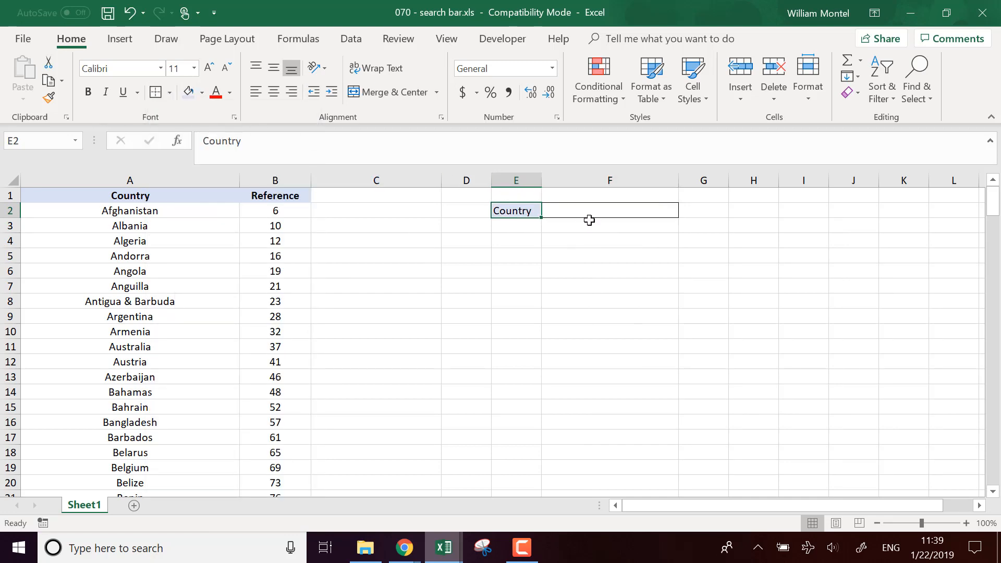
Enter sw as the search text in cell F2
left_click(616, 211)
type("sw")
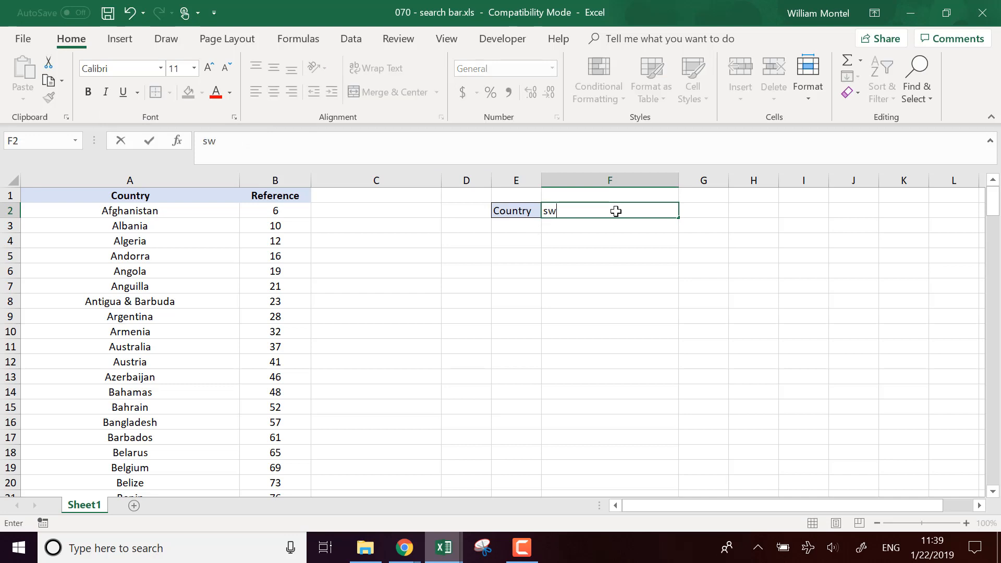
key("Return")
left_click(615, 211)
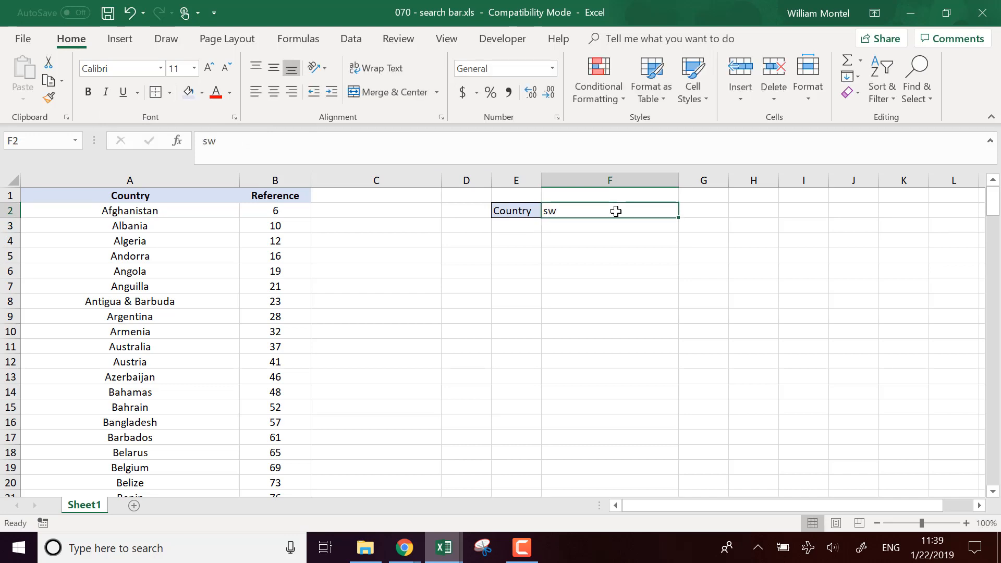
left_click_drag(495, 233, 514, 358)
left_click(662, 277)
left_click(516, 241)
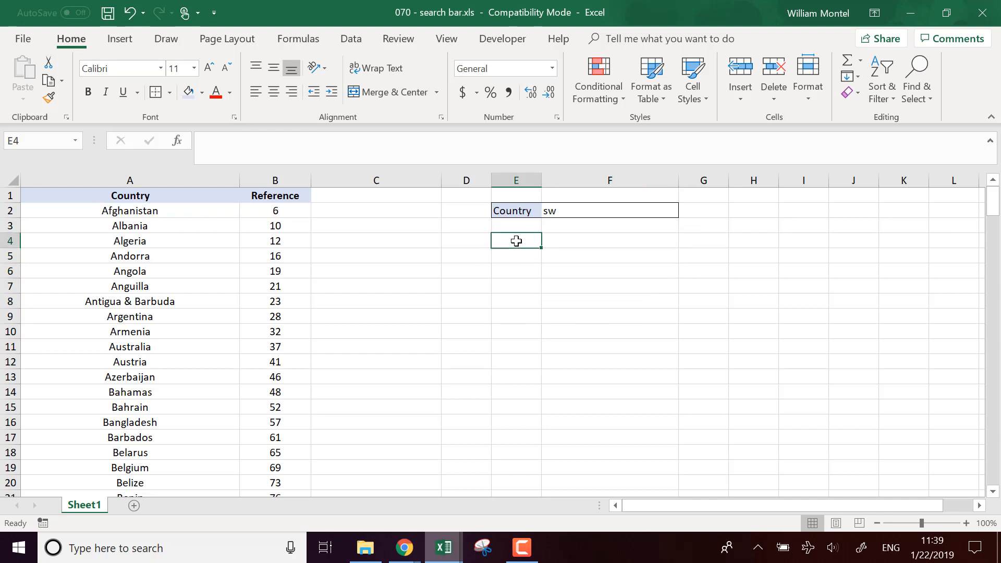
Number cells D4 through D7 from 1 to 4
left_click(486, 242)
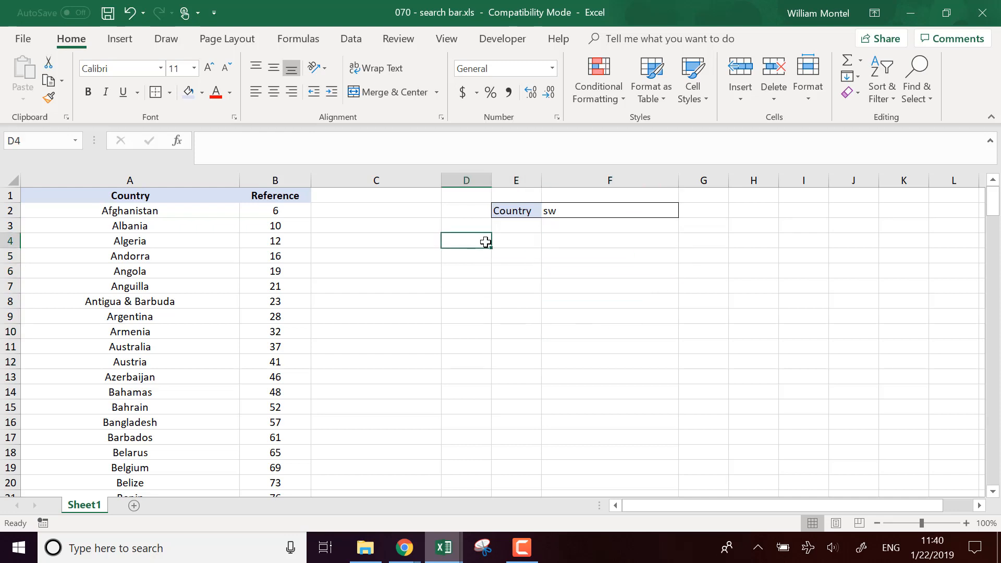
type("1")
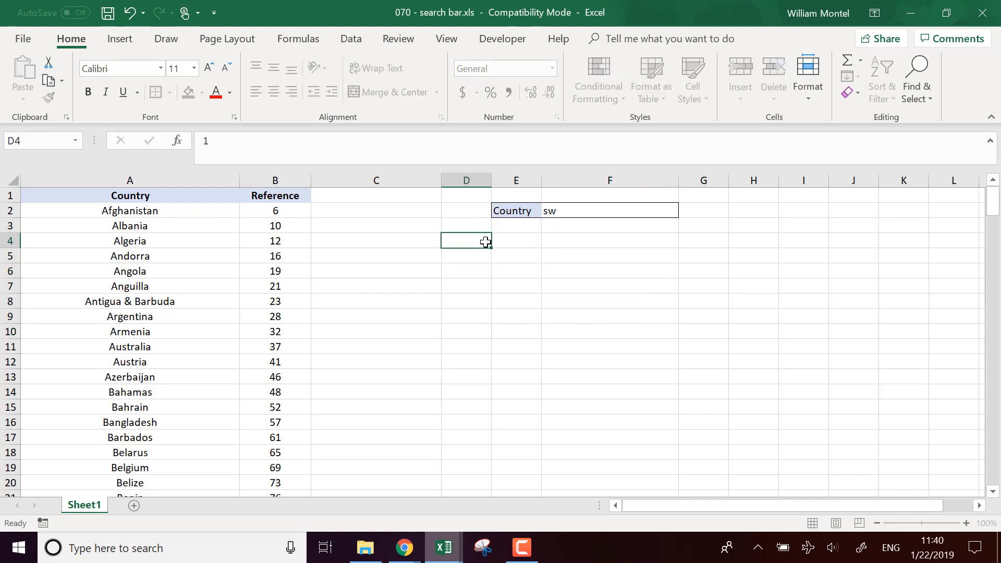
key("Return")
type("2")
key("Return")
type("3")
key("Return")
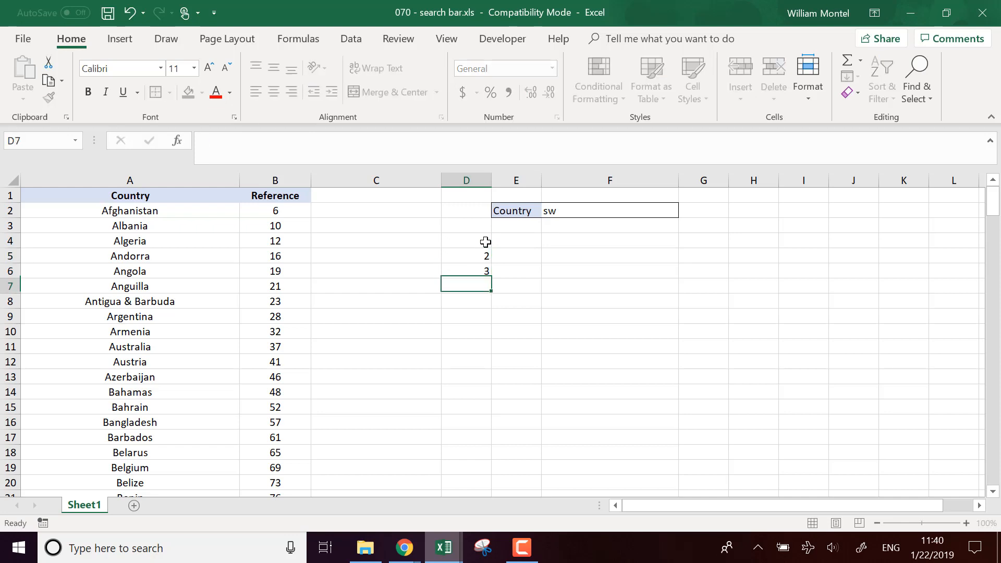
type("4")
key("Return")
left_click_drag(485, 242, 477, 443)
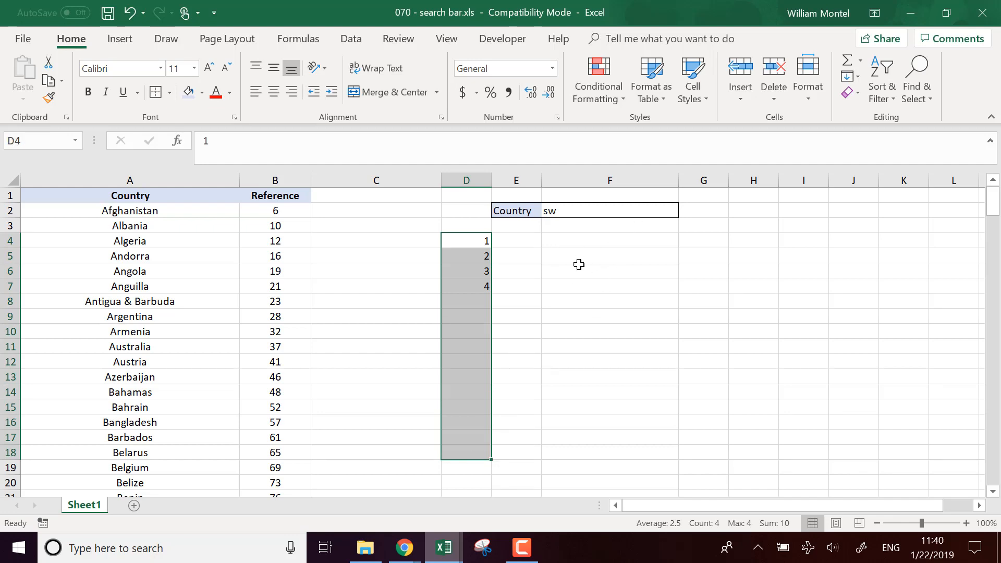
left_click(606, 261)
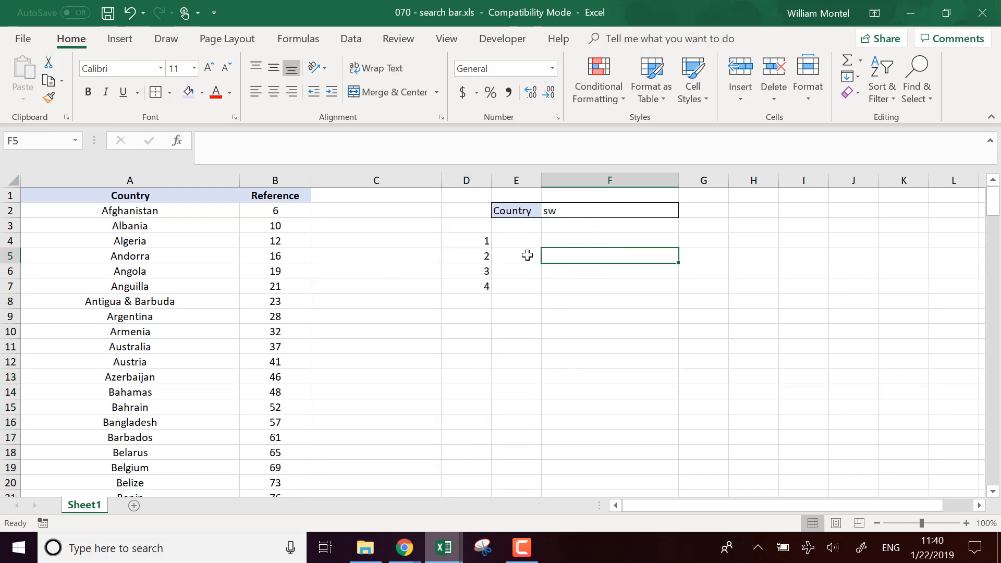
left_click(344, 180)
right_click(344, 180)
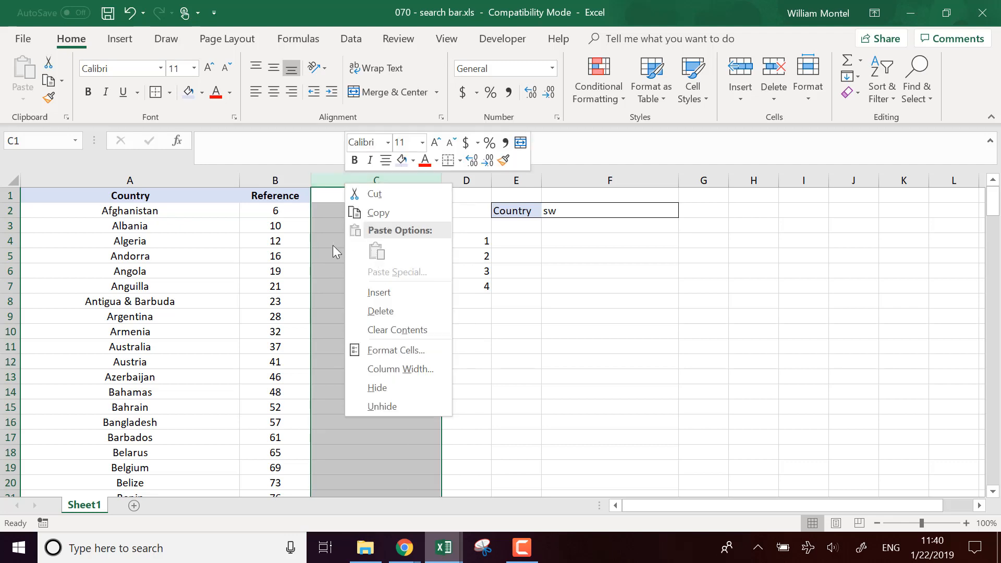
left_click(330, 282)
left_click(335, 192)
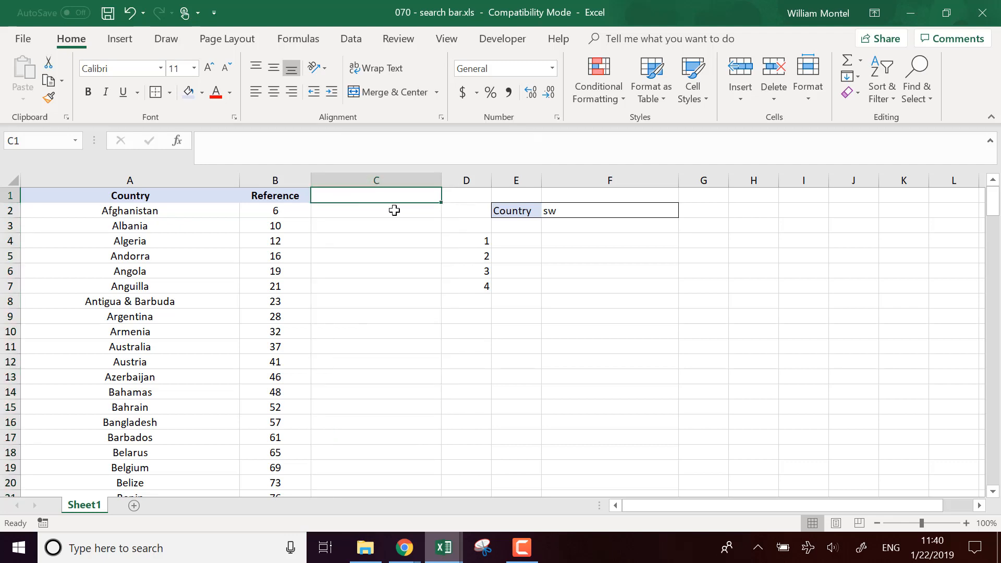
Enter =SEARCH($F$2,A2) in cell C2, with the search cell as an absolute reference
left_click(363, 212)
type("=")
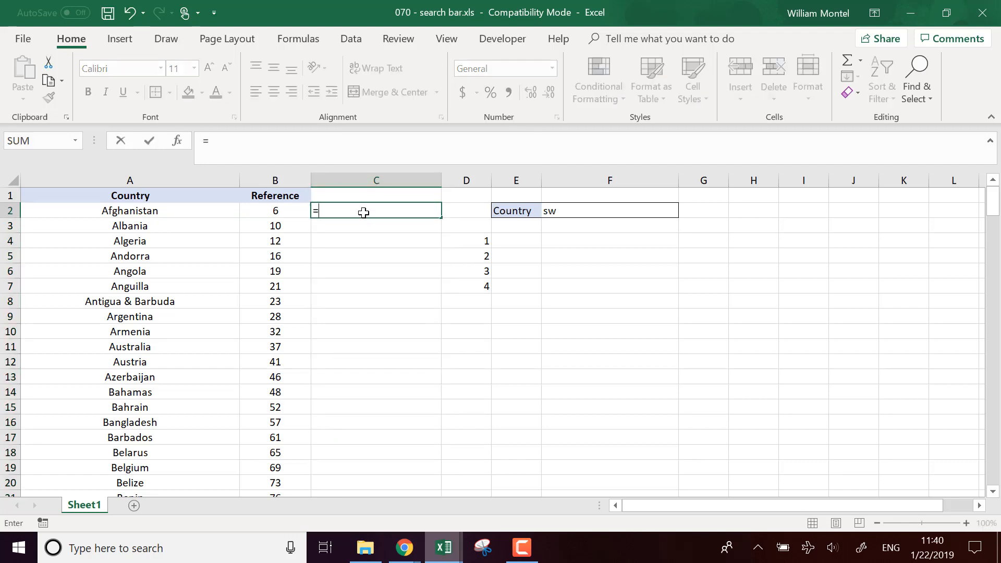
type("search(")
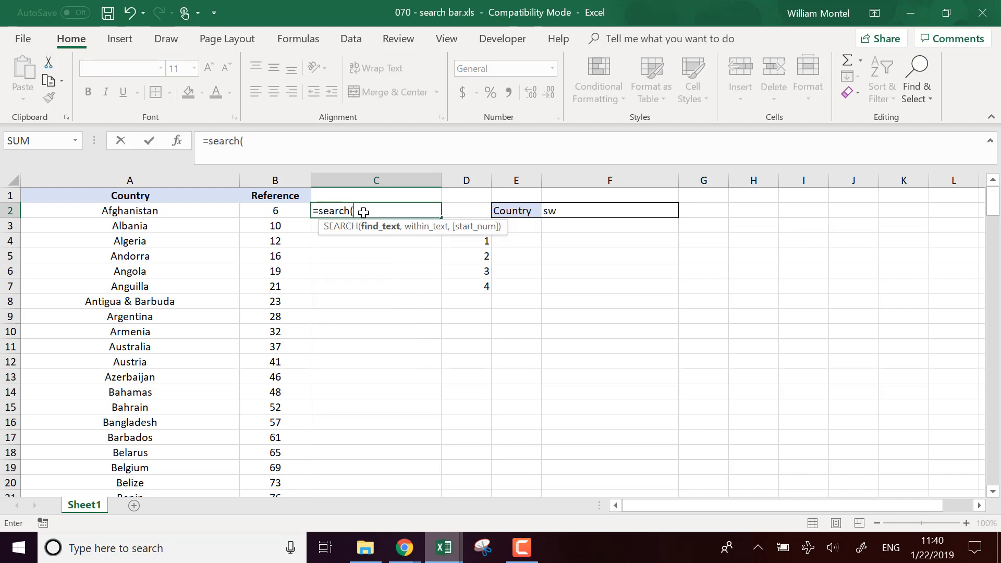
left_click(573, 212)
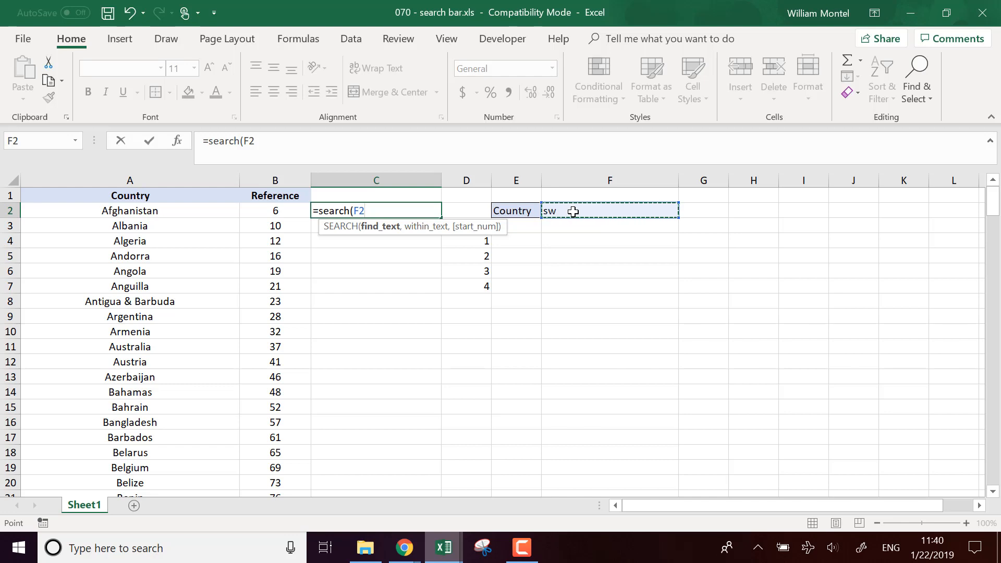
type(",")
left_click(200, 209)
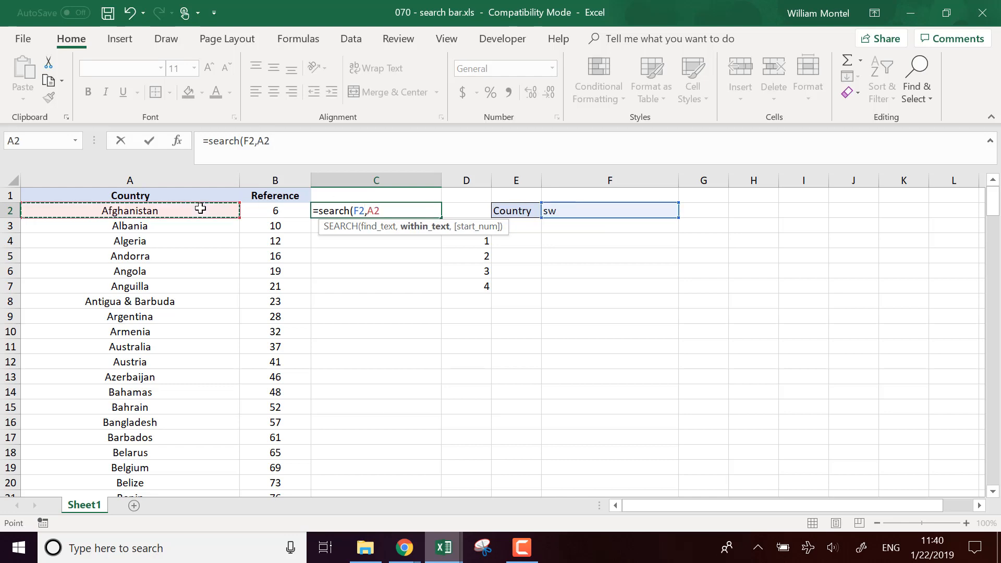
left_click(247, 141)
key("F4")
left_click(333, 141)
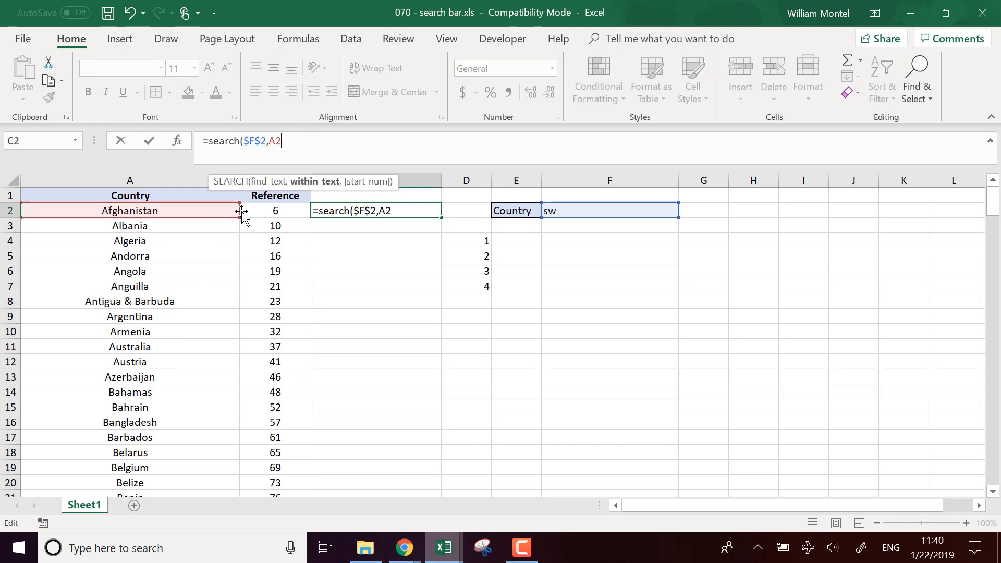
type(")")
key("Return")
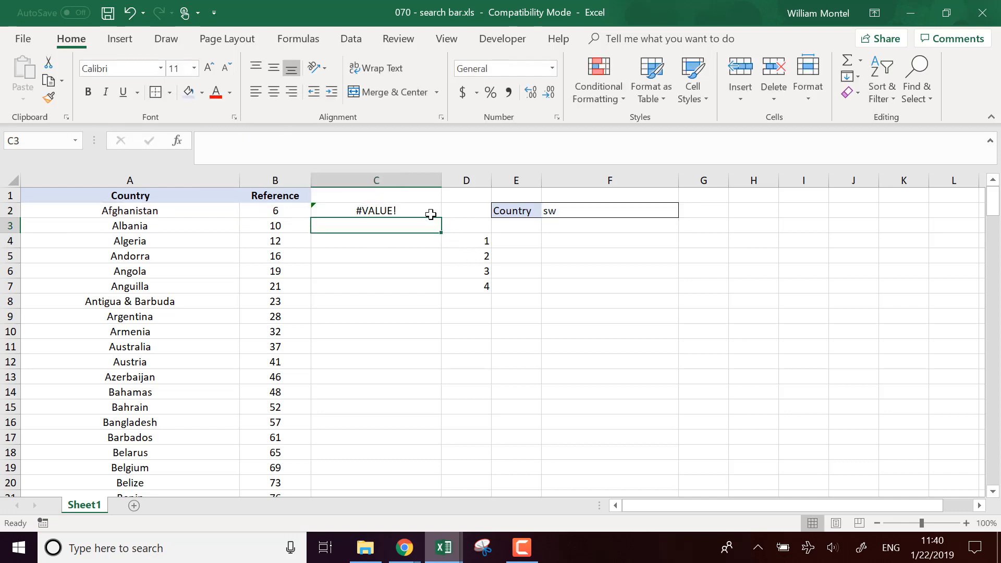
Fill the SEARCH formula from C2 down column C for the whole country list and review the results around Botswana
left_click(430, 214)
double_click(443, 219)
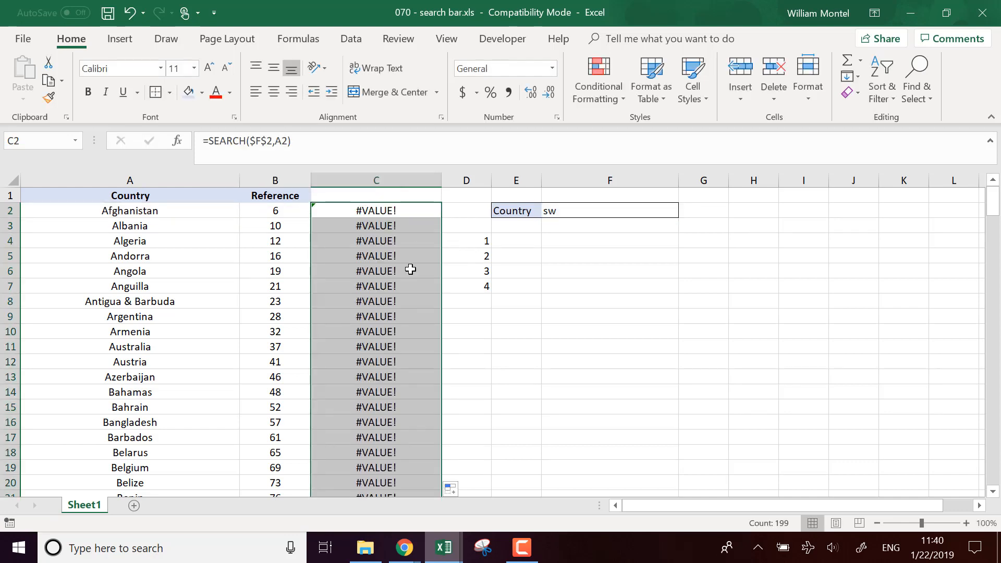
scroll(410, 268, "down", 11)
scroll(410, 269, "up", 4)
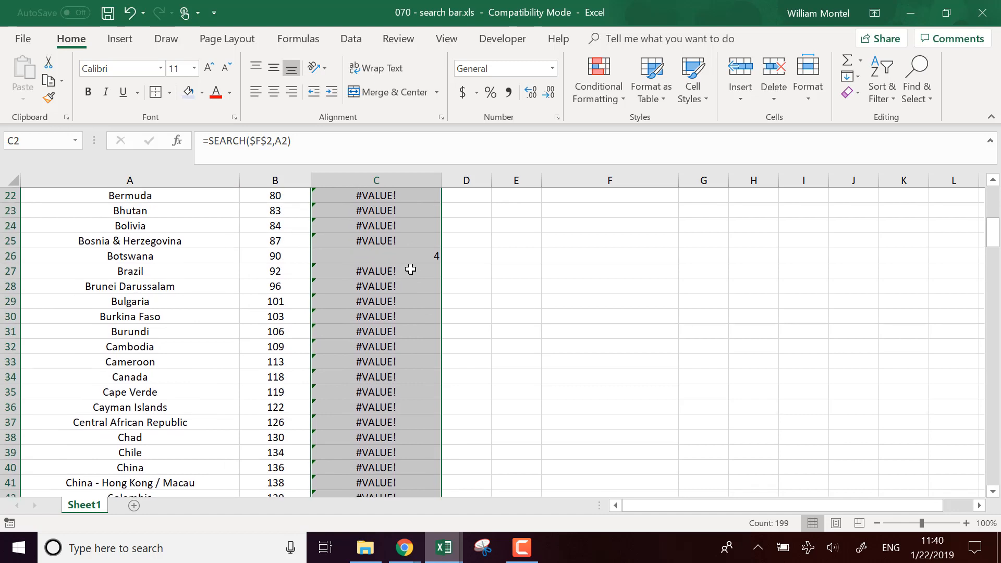
scroll(406, 274, "up", 1)
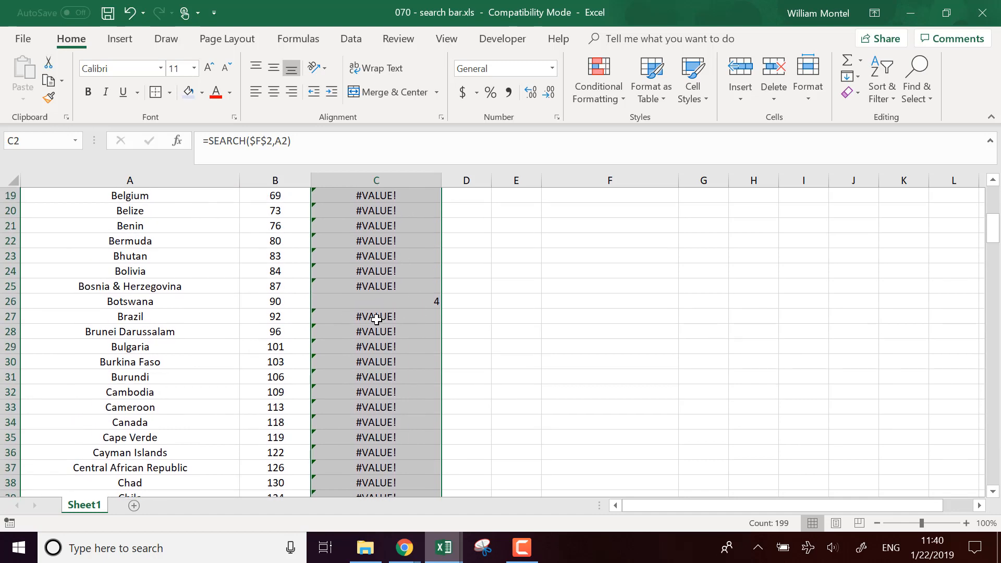
Wrap the SEARCH formula in cell C2 in IFERROR so that it returns an empty string "" on errors
scroll(380, 316, "up", 6)
left_click(386, 211)
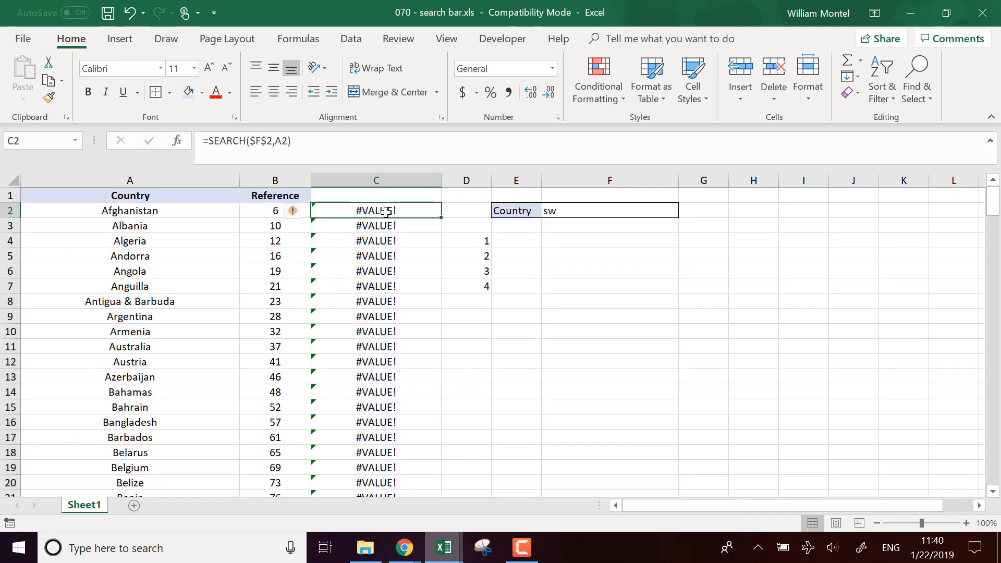
left_click(210, 139)
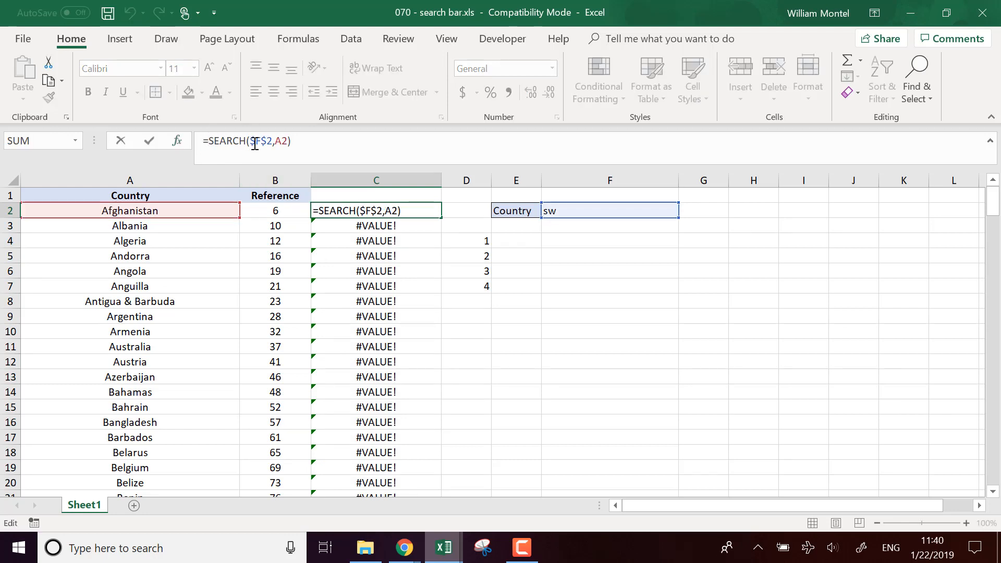
type("iferor")
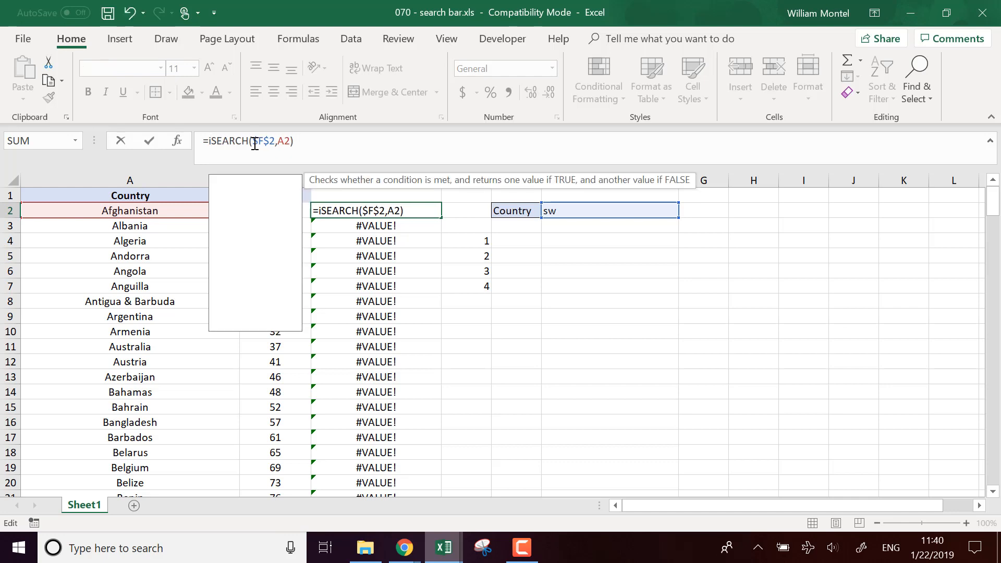
type("(")
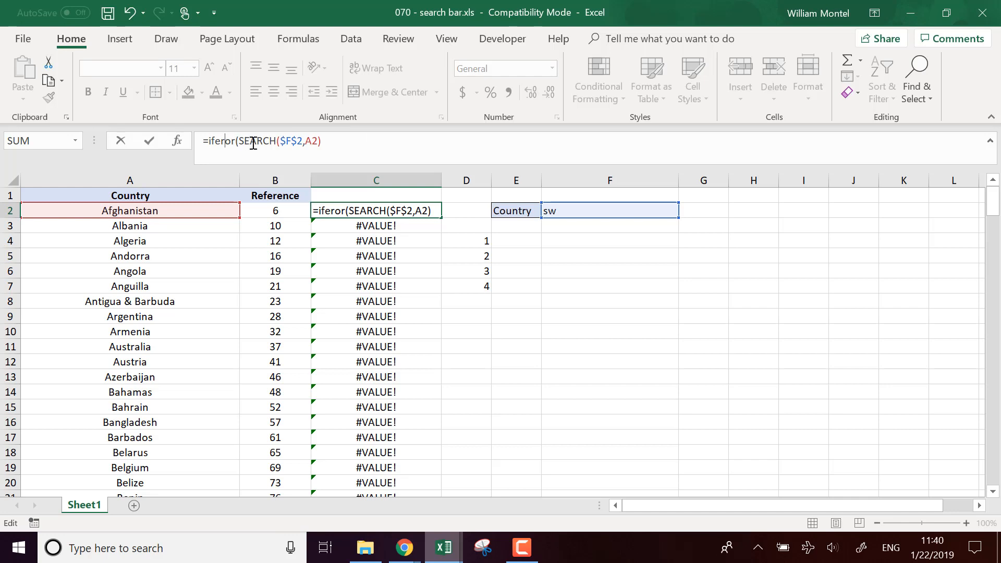
type("r")
left_click(366, 140)
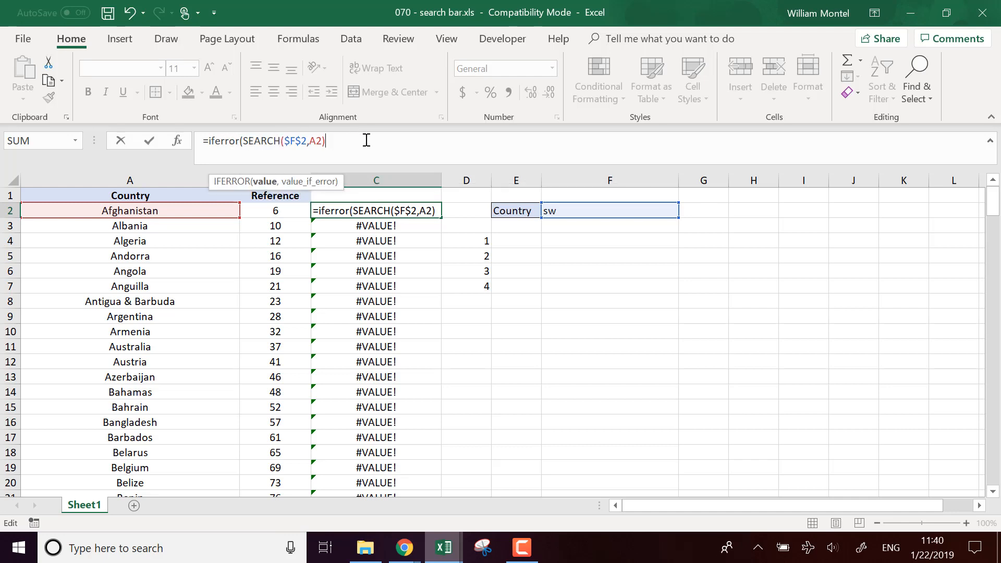
type(",\"\")")
key("Return")
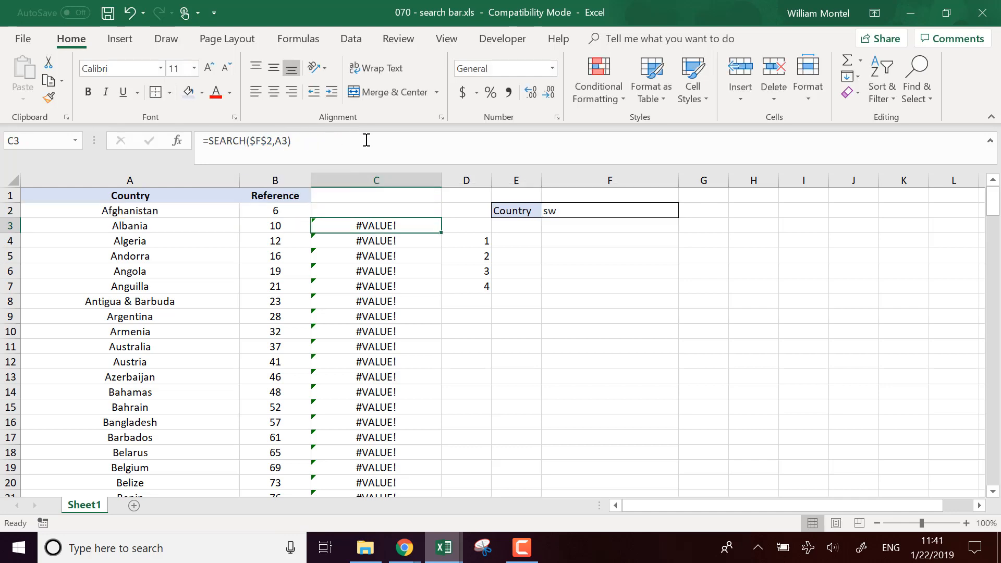
Fill the IFERROR formula from C2 down column C and review the results for Botswana and around Swaziland
left_click(428, 211)
double_click(442, 216)
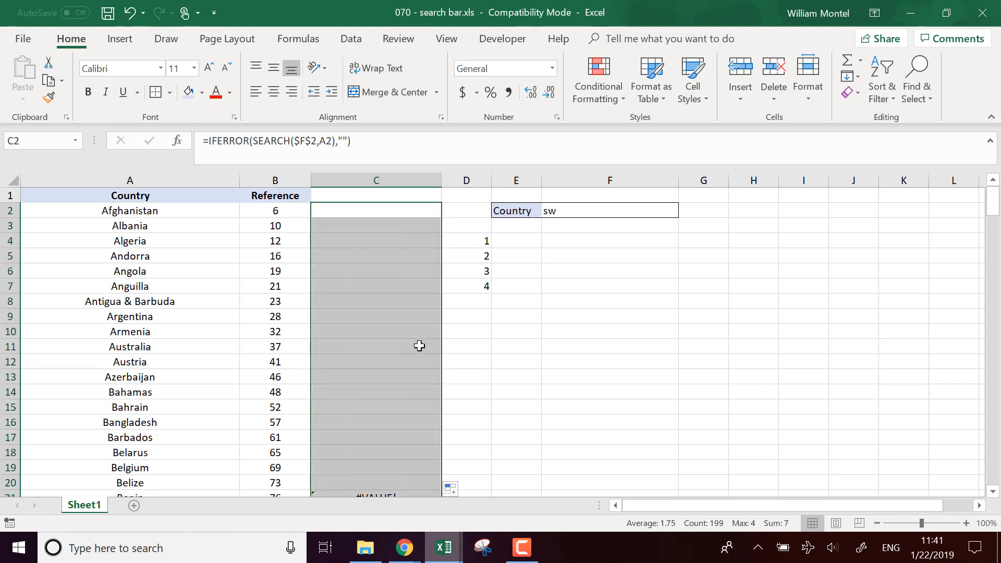
scroll(419, 349, "down", 2)
scroll(419, 349, "down", 11)
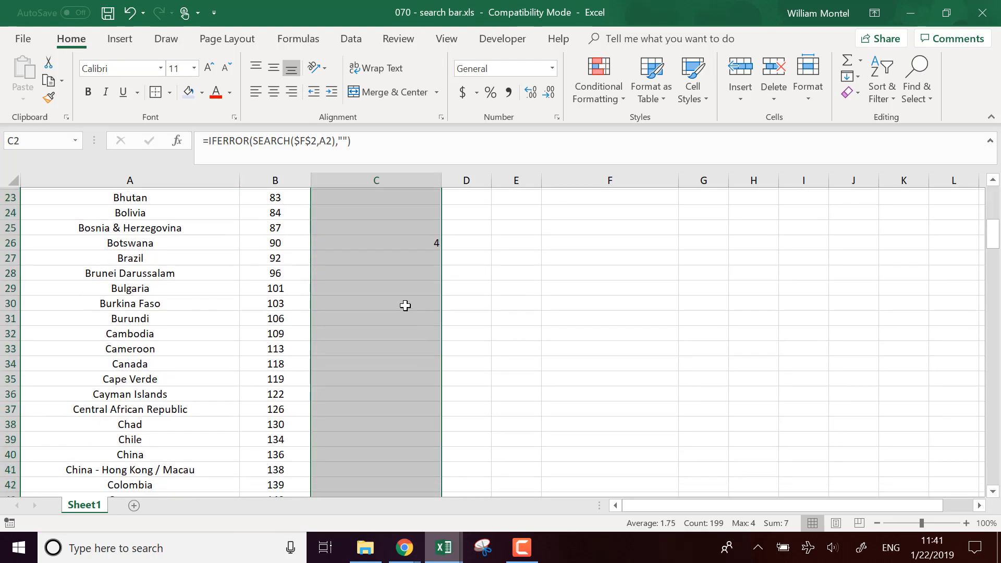
scroll(406, 305, "down", 20)
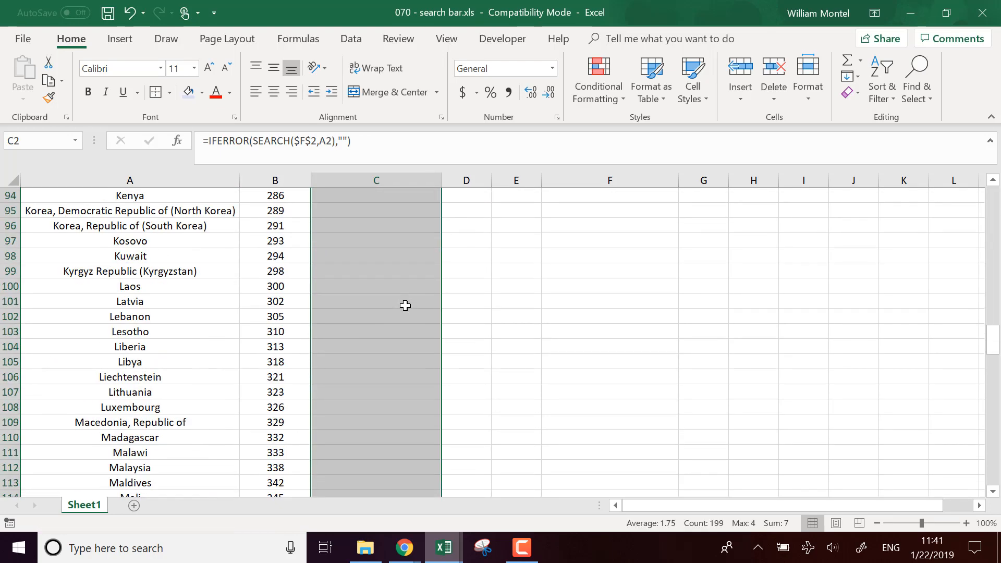
scroll(405, 306, "down", 10)
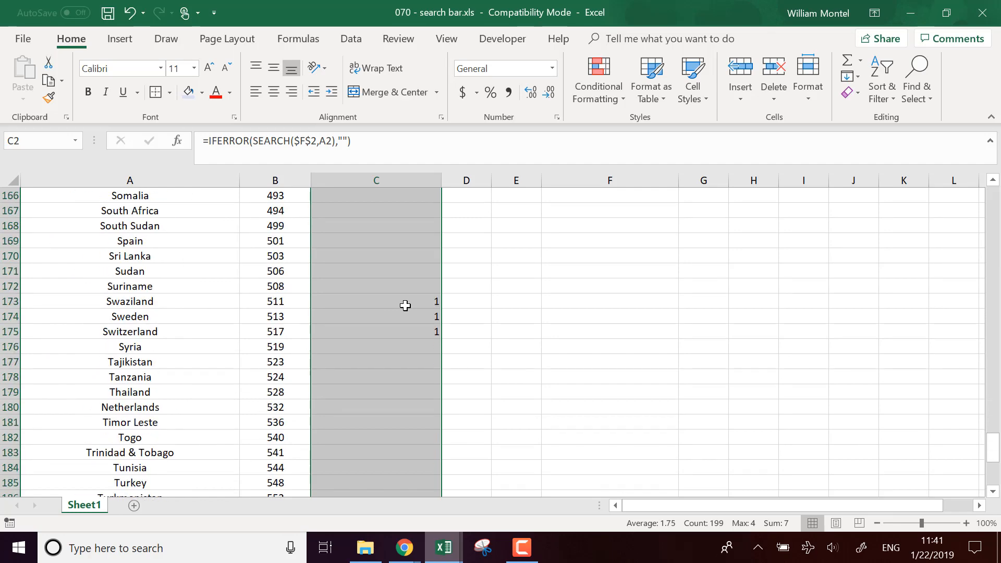
left_click(406, 305)
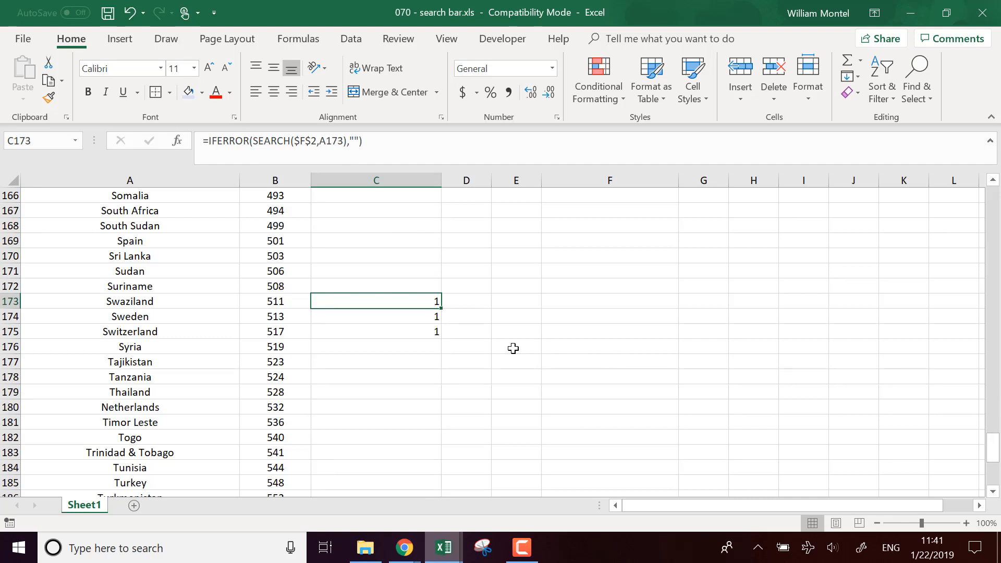
Add +ROW()/1000000 after the SEARCH part of the C2 formula, giving =IFERROR(SEARCH($F$2,A2)+ROW()/1000000,"")
key("ctrl+Up")
scroll(513, 348, "up", 1)
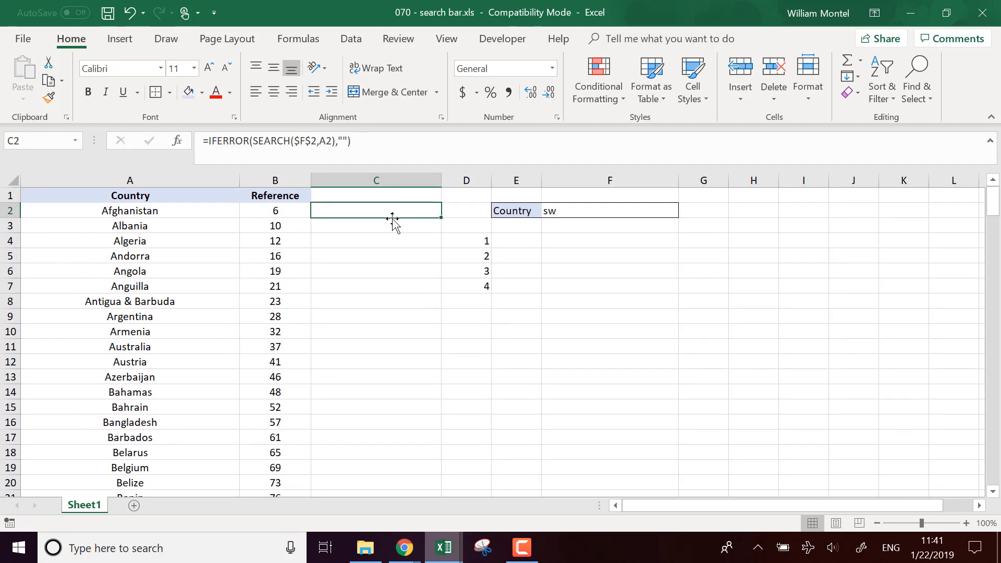
left_click(337, 141)
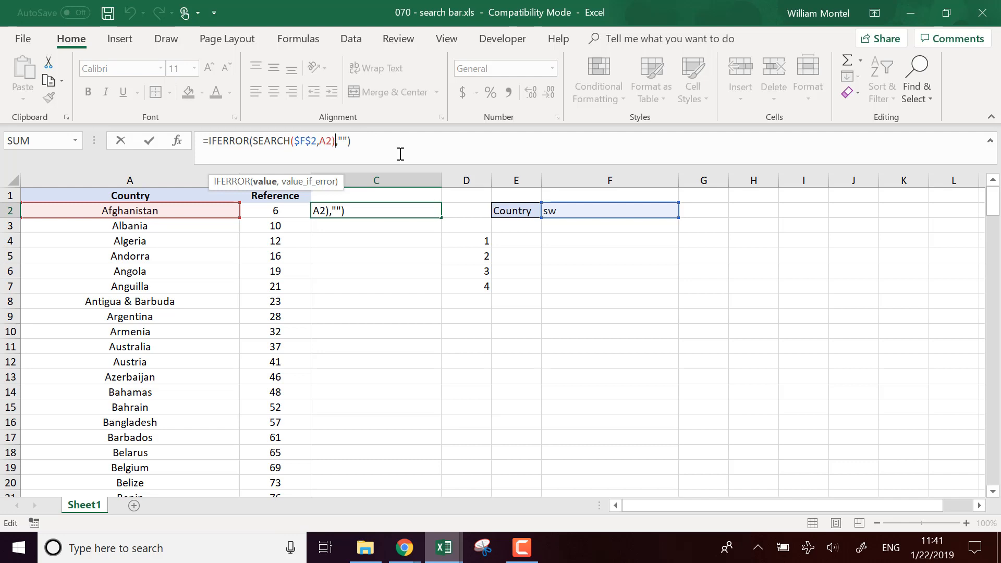
type("+1")
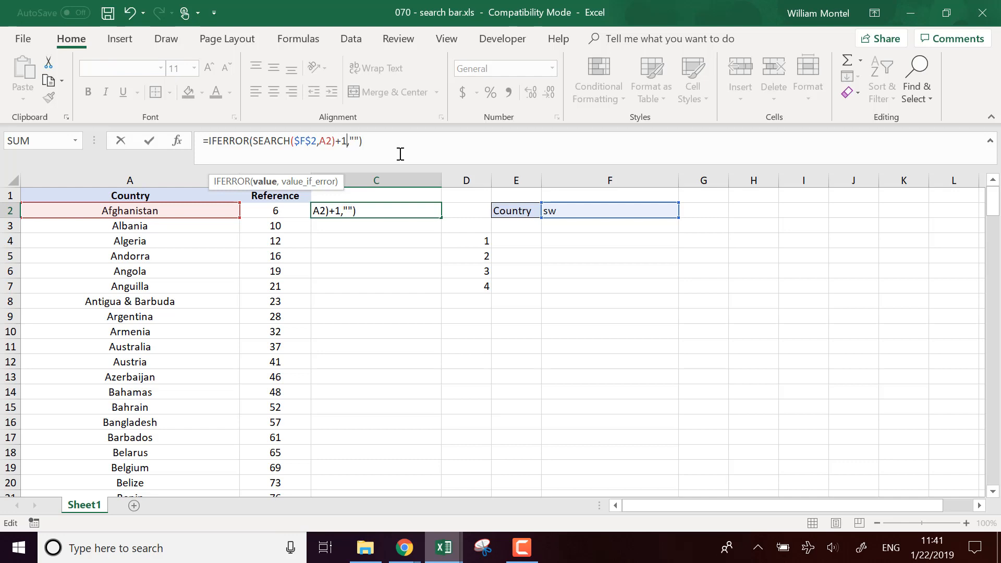
key("BackSpace")
type("ro")
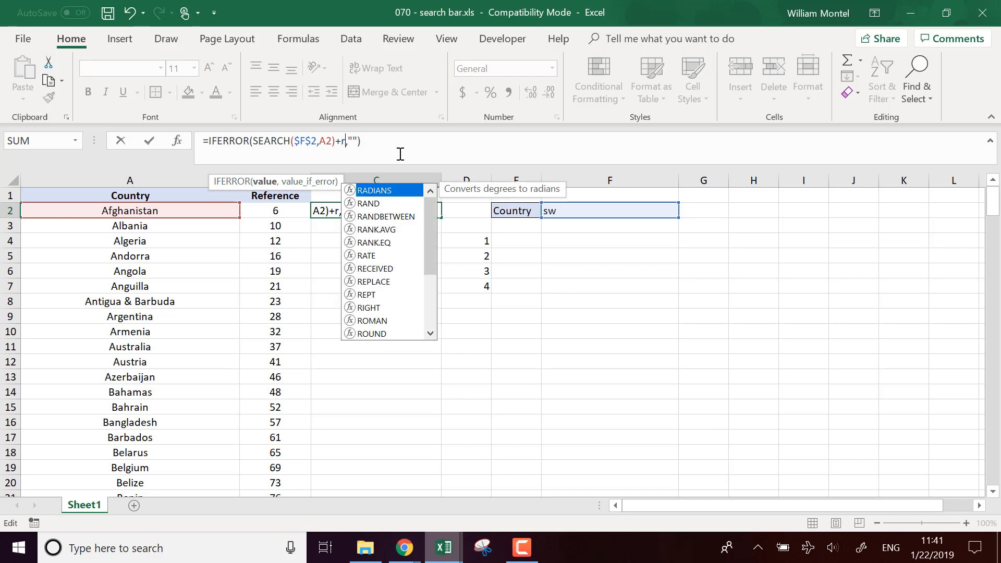
type("w")
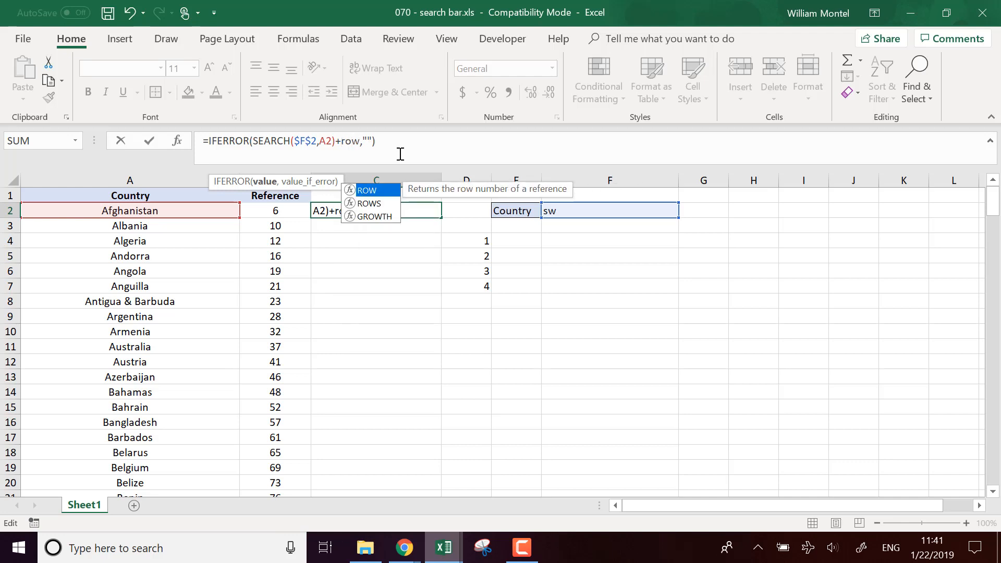
type("()")
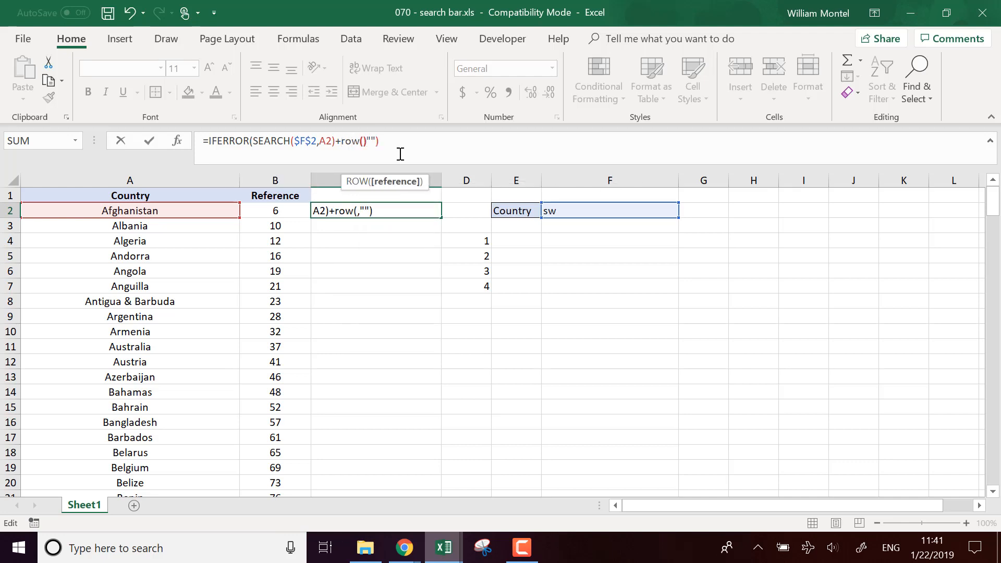
type("/1000000")
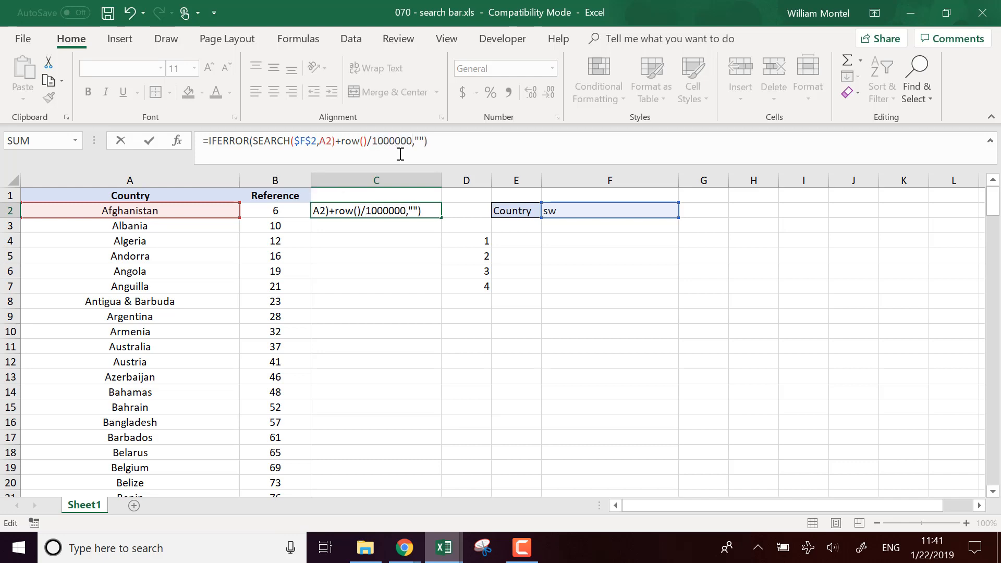
key("Return")
Fill the extended formula from C2 down column C for the whole country list and check the result for Botswana
left_click(428, 210)
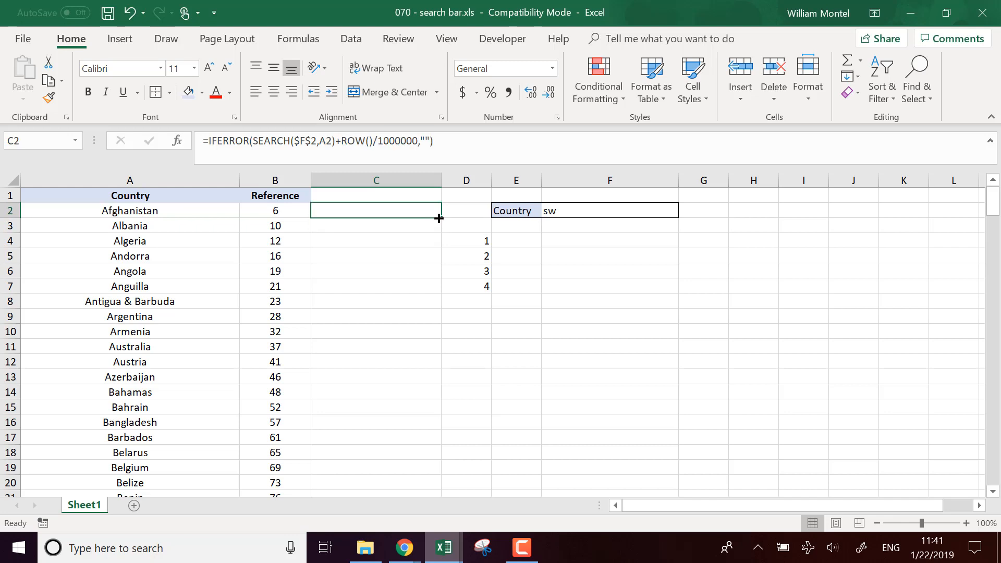
double_click(442, 218)
scroll(471, 422, "down", 13)
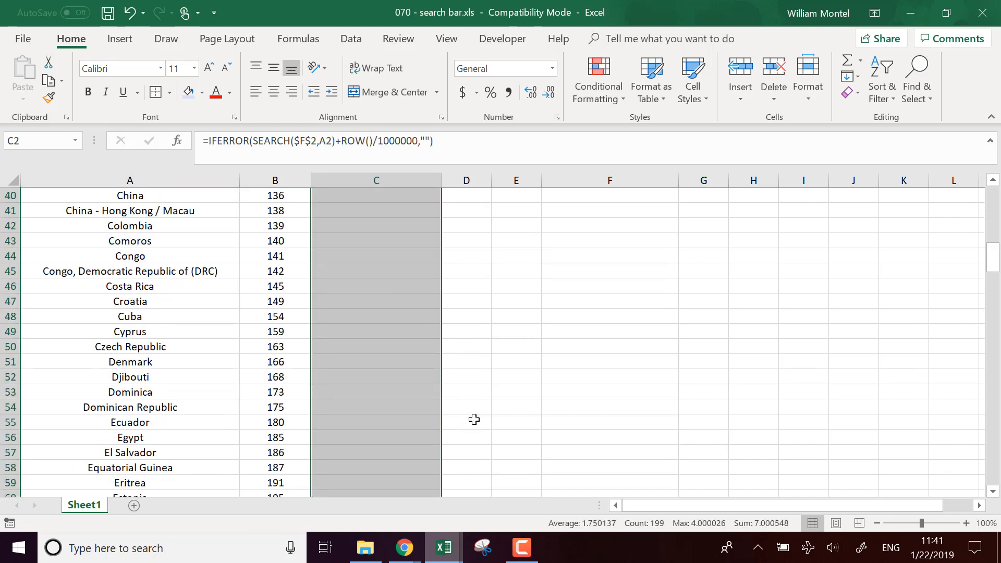
scroll(432, 324, "up", 5)
scroll(433, 315, "up", 8)
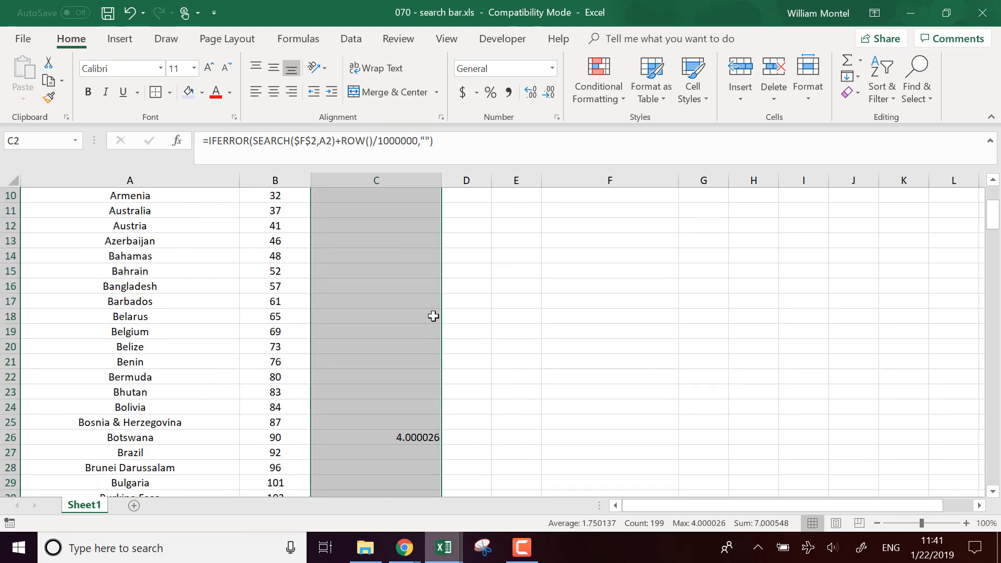
Enter the header Unique rank in cell C1
left_click(373, 194)
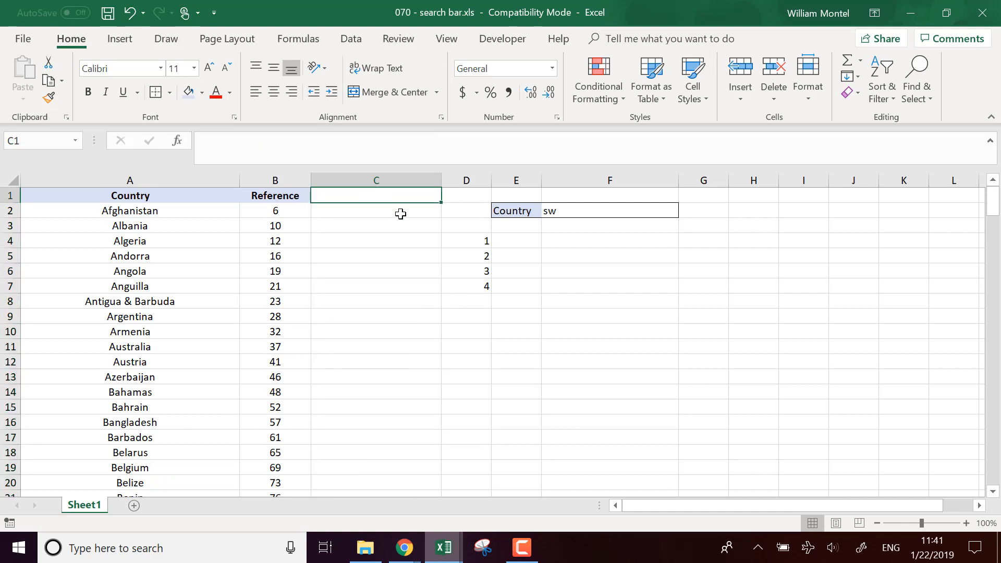
scroll(429, 329, "down", 3)
scroll(429, 328, "up", 3)
type("Uniqu")
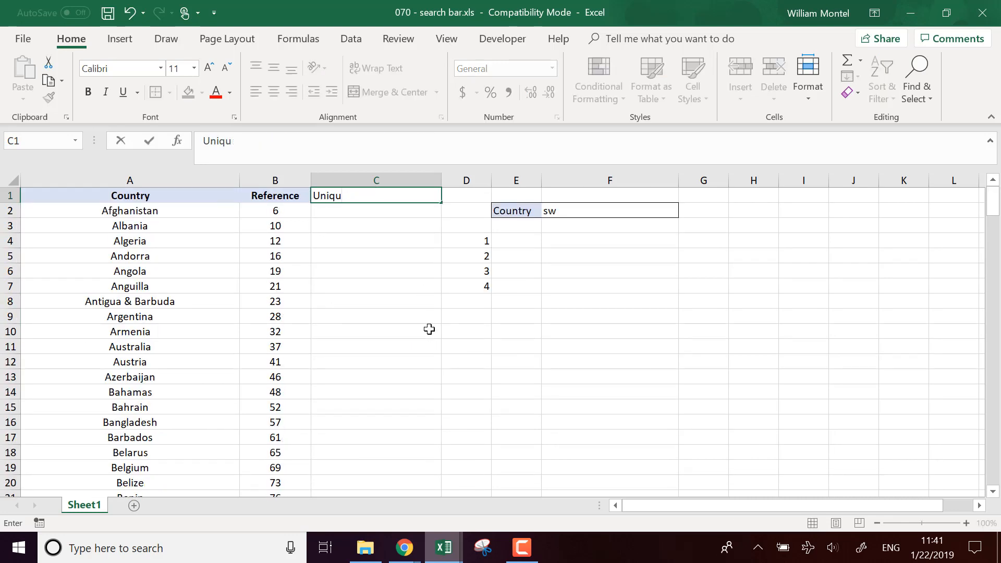
type("e rank")
key("Return")
Insert a new blank column before column D
left_click(466, 179)
right_click(469, 180)
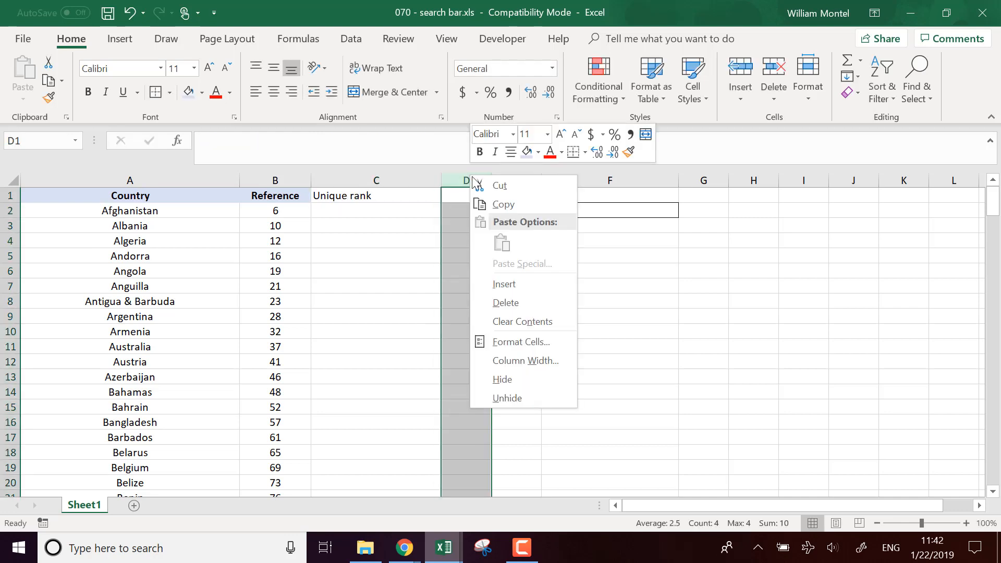
left_click(545, 282)
left_click(548, 317)
scroll(548, 319, "down", 2)
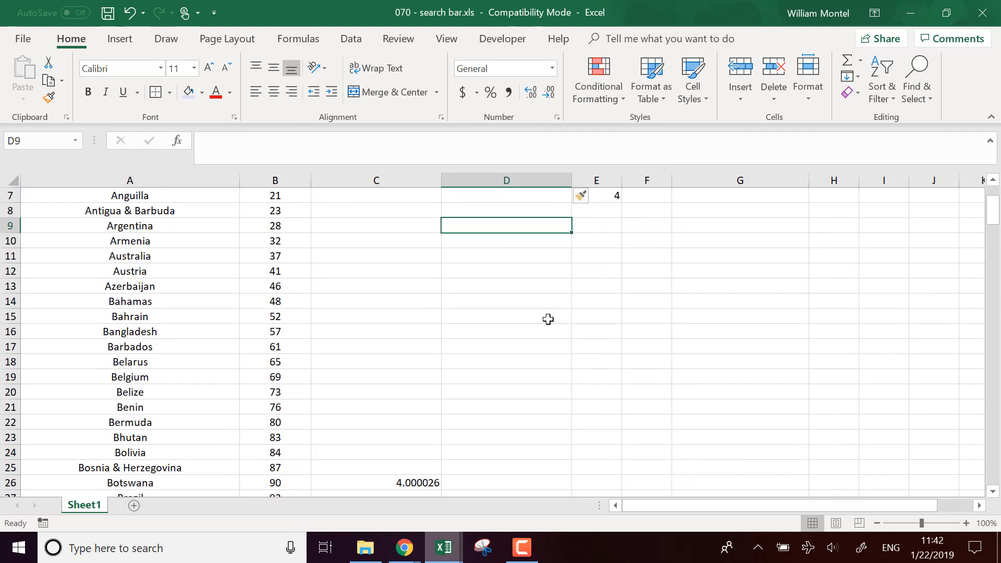
scroll(548, 319, "up", 2)
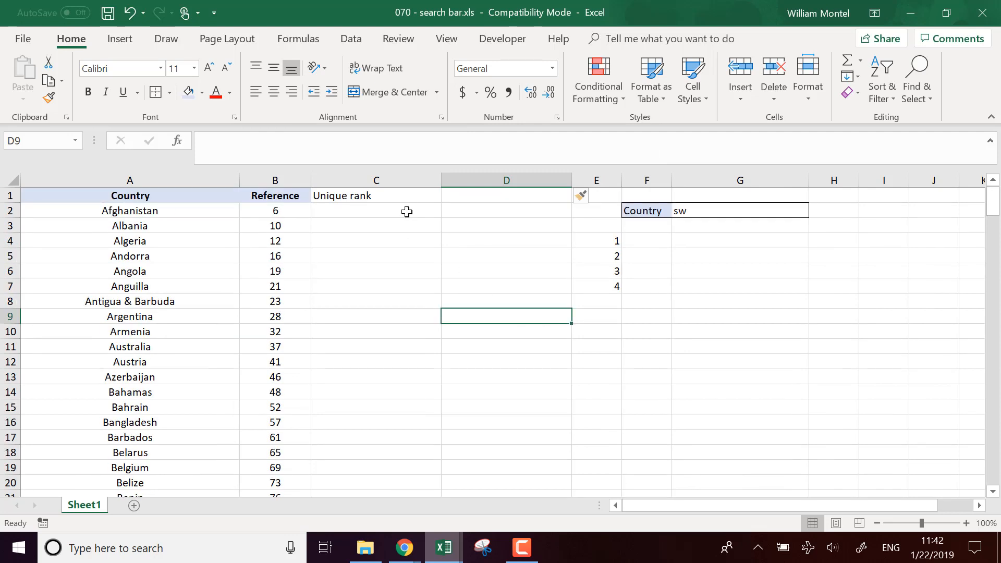
Enter the header Sorted values in cell D1
left_click(469, 196)
type("S")
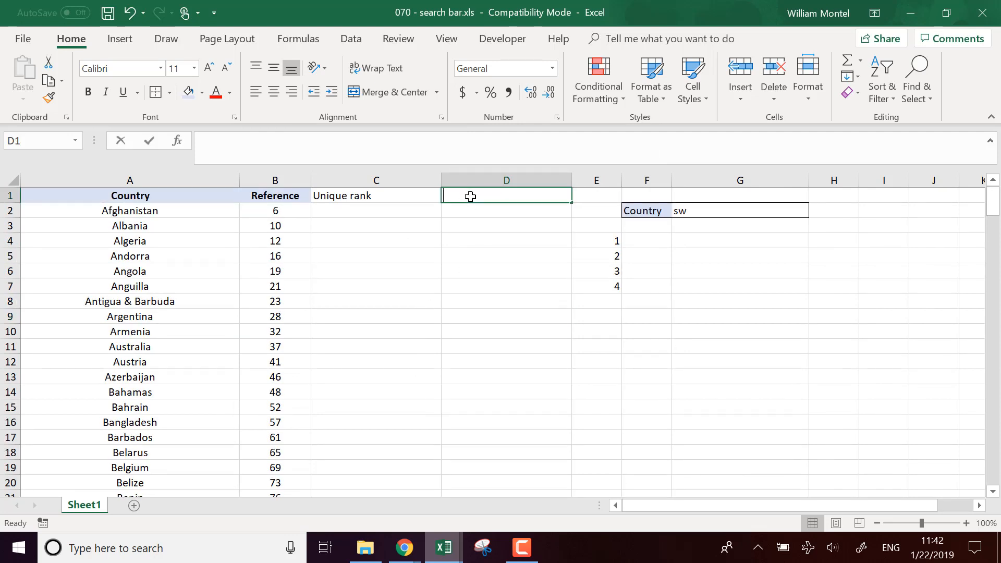
type("orted values")
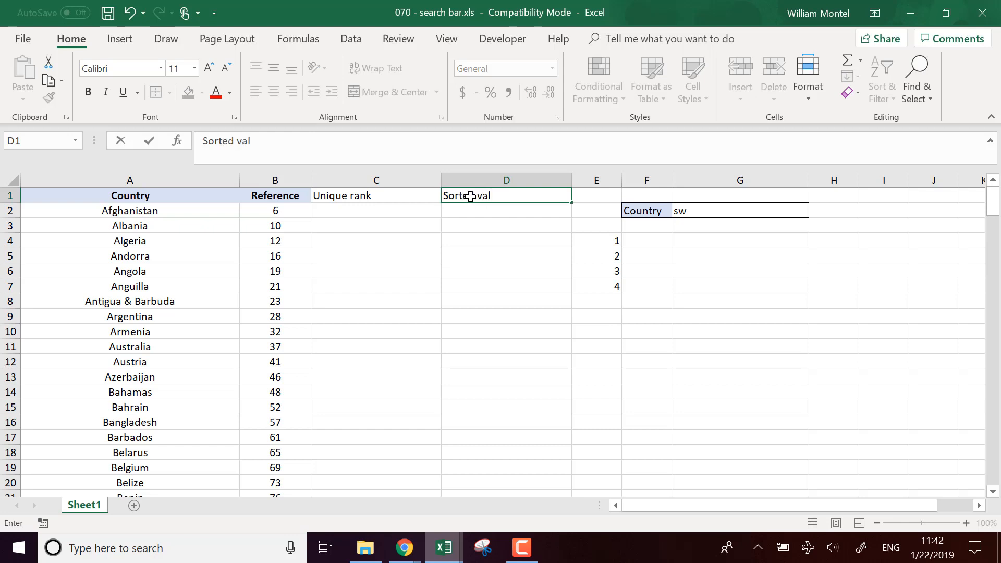
key("Return")
type("=")
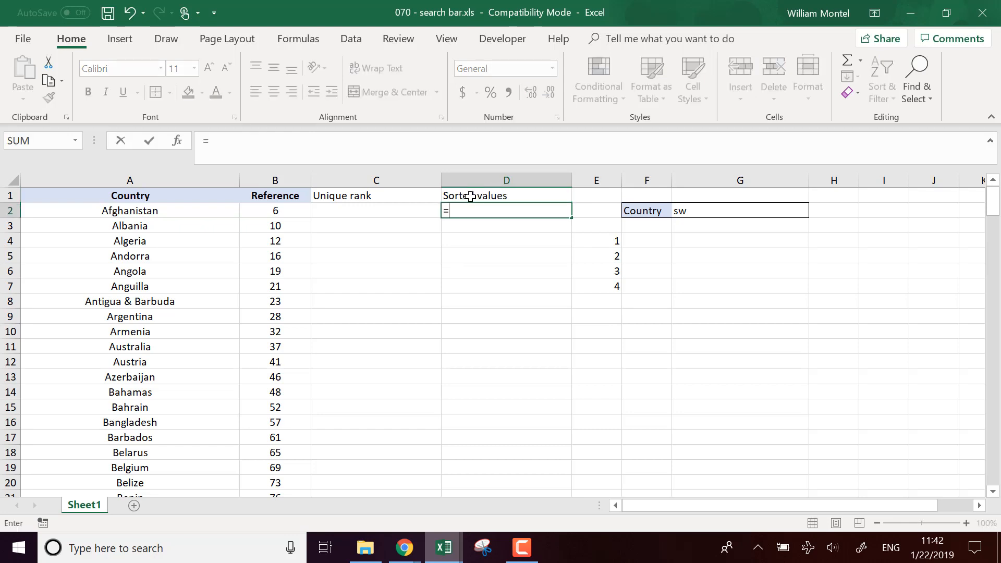
scroll(382, 330, "down", 4)
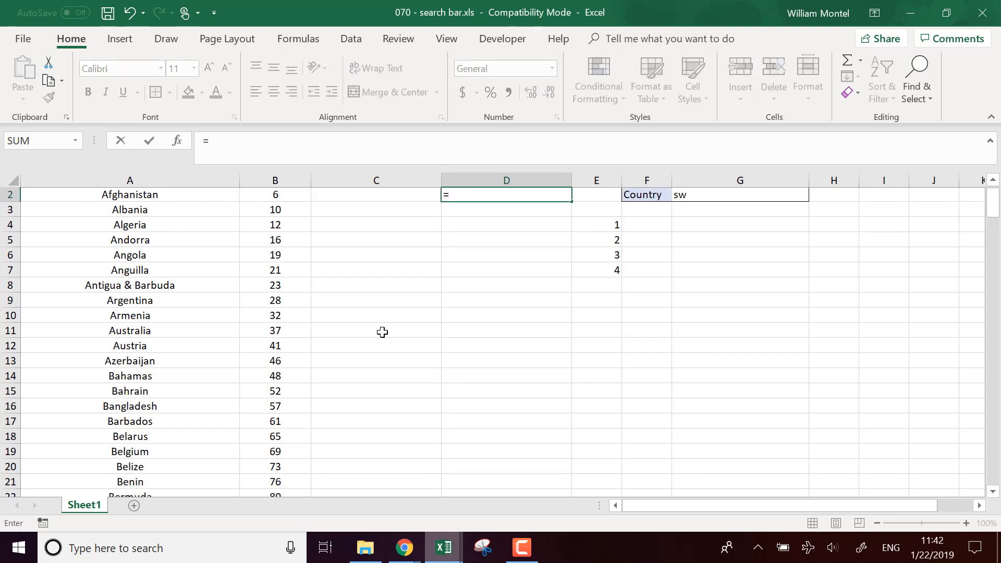
scroll(428, 391, "up", 4)
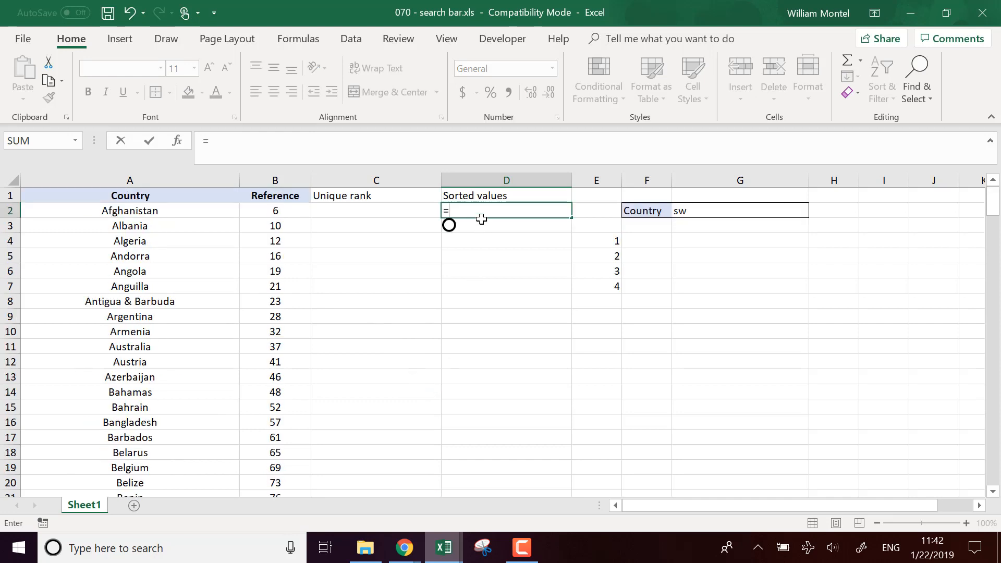
left_click(475, 315)
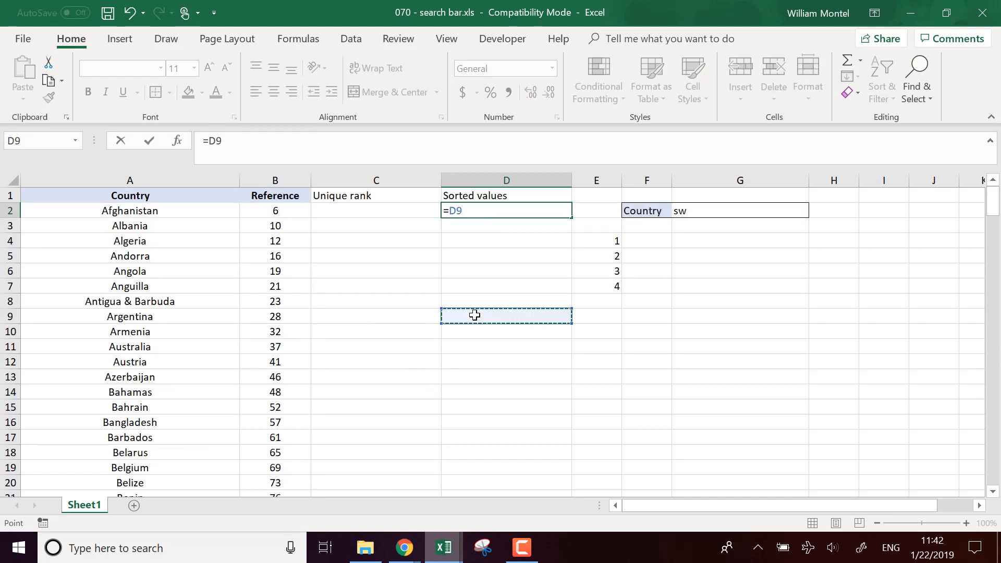
key("Escape")
Examine the unique rank values in column C for Botswana and for the countries from Swaziland to Switzerland
left_click(468, 228)
scroll(442, 354, "down", 7)
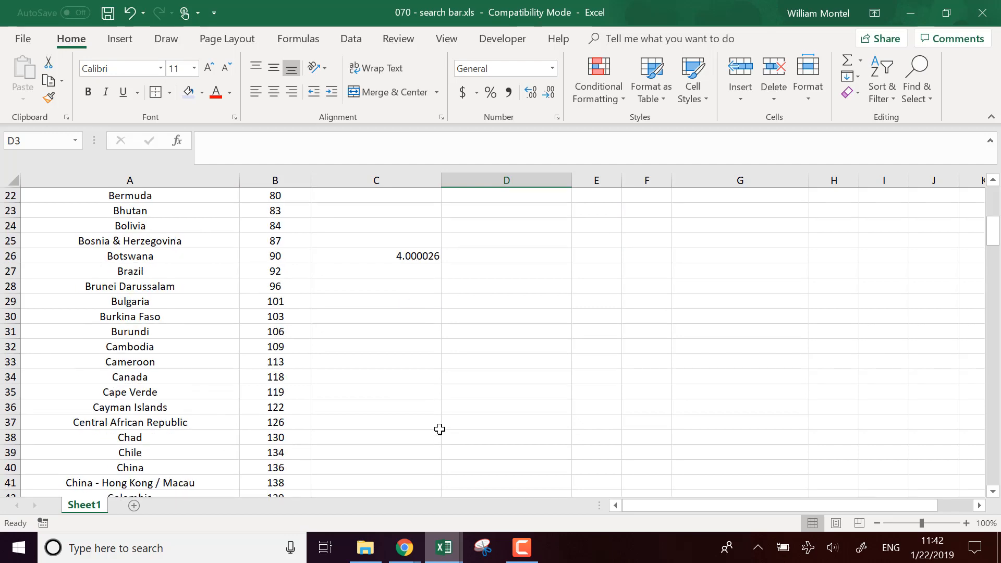
left_click(421, 255)
scroll(429, 329, "down", 13)
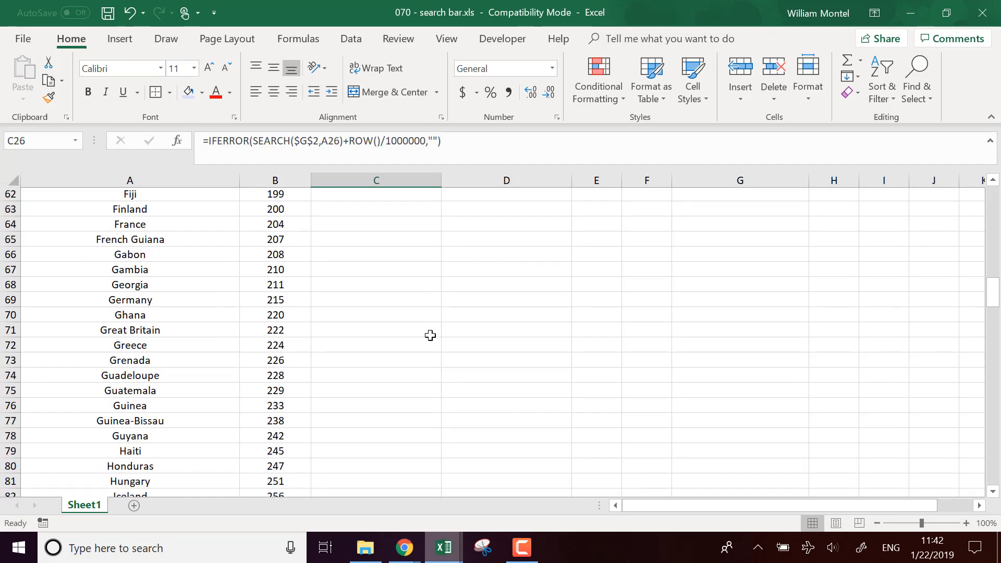
scroll(430, 336, "down", 20)
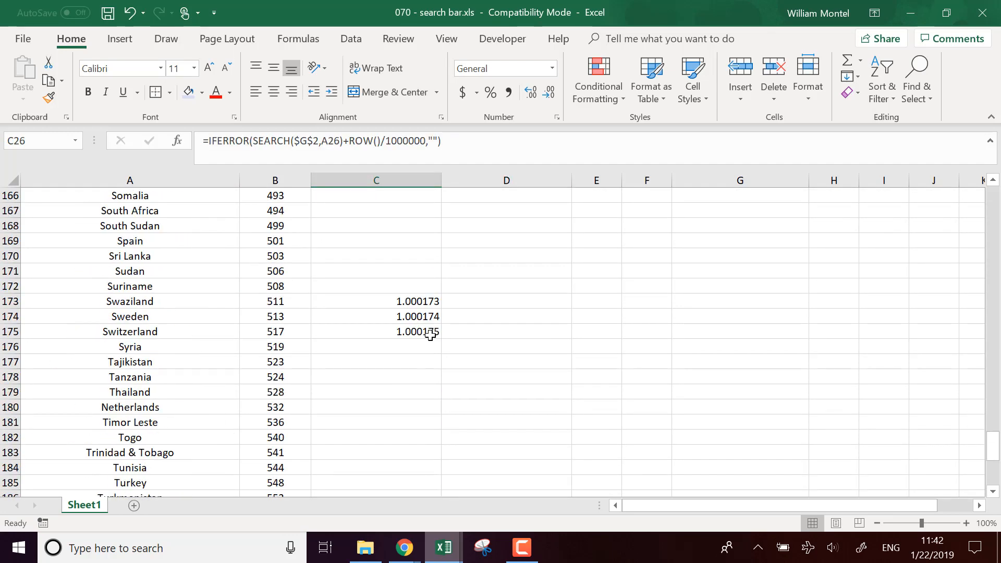
Review the unique ranks of Swaziland, Sweden and Switzerland in column C and return to the start of the list
left_click_drag(507, 209, 508, 252)
left_click_drag(507, 253, 507, 253)
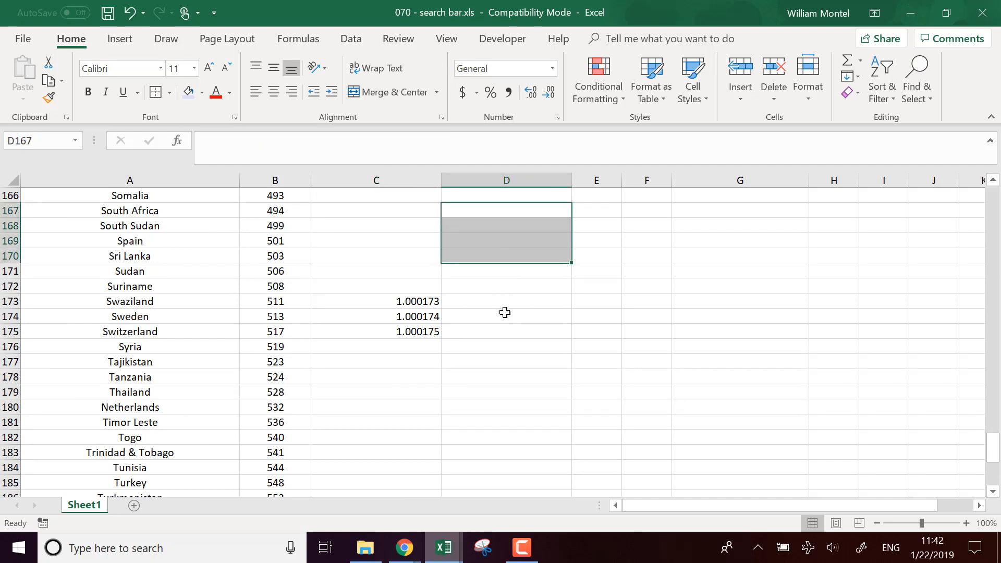
left_click(505, 313)
left_click_drag(428, 305, 429, 331)
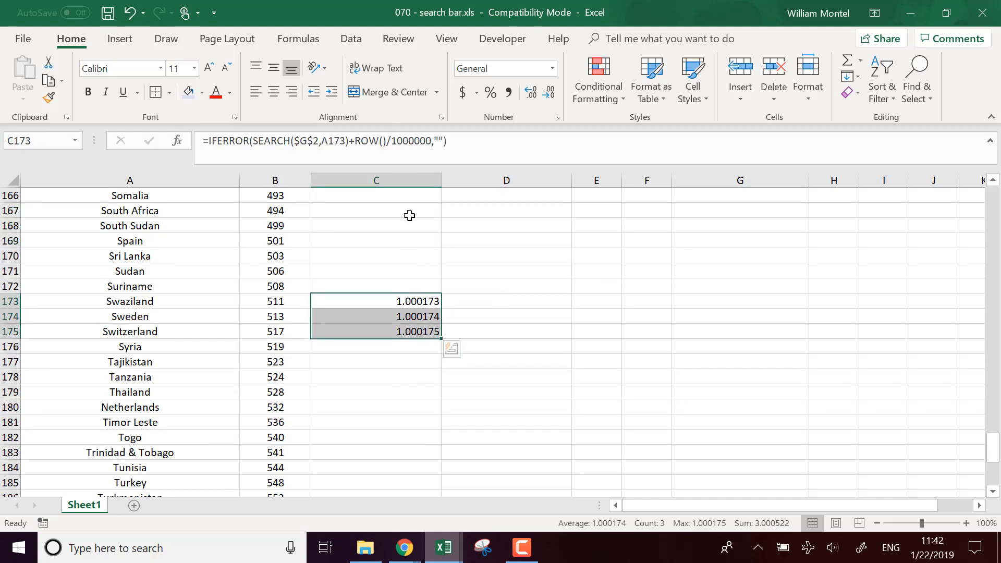
scroll(409, 214, "up", 1)
left_click(434, 268)
key("ctrl+Up")
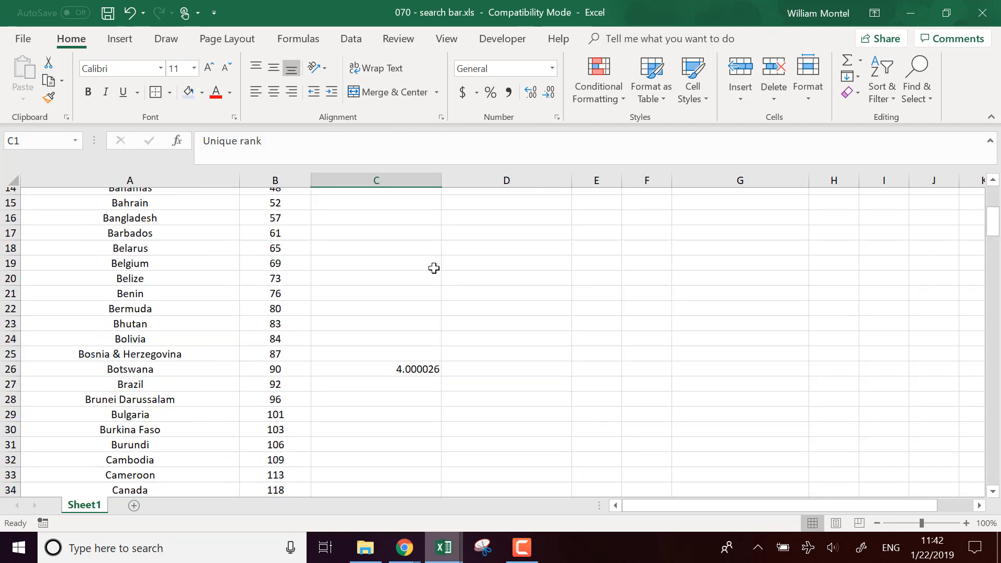
Enter =SMALL(C:C,ROW()-1) in cell D2 and fill it down the Sorted values column
left_click(466, 209)
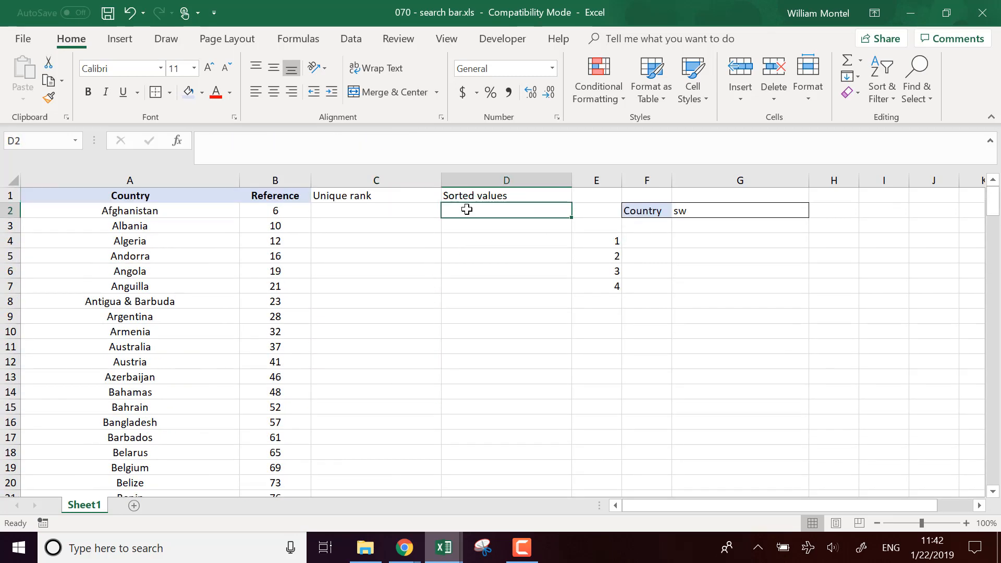
type("=small")
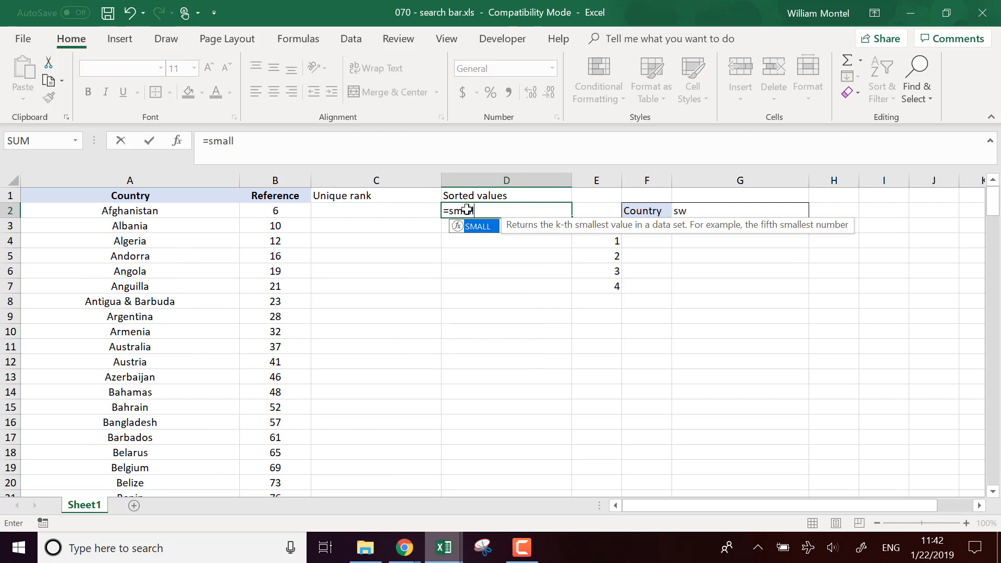
type("(")
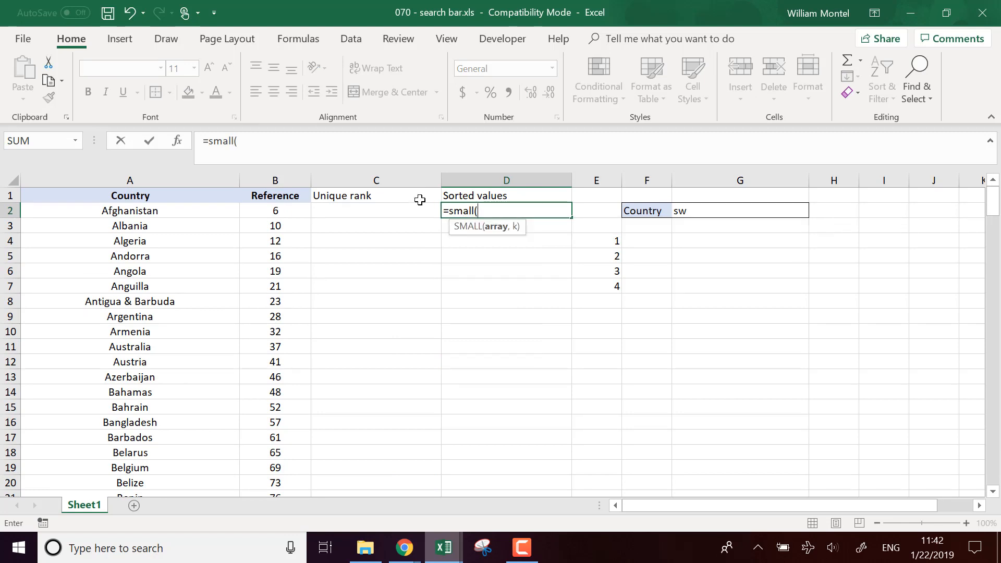
left_click(405, 181)
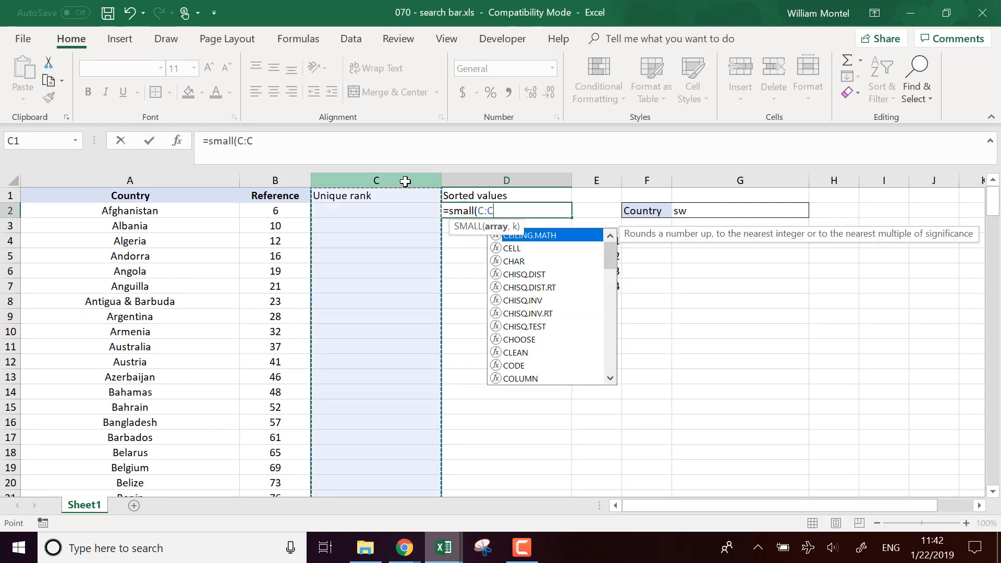
type(",")
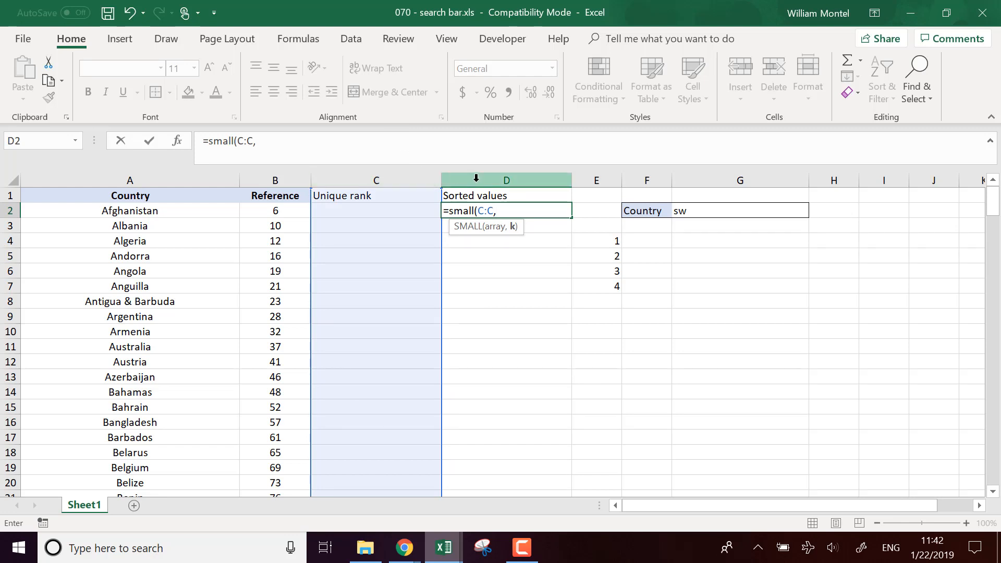
type("r")
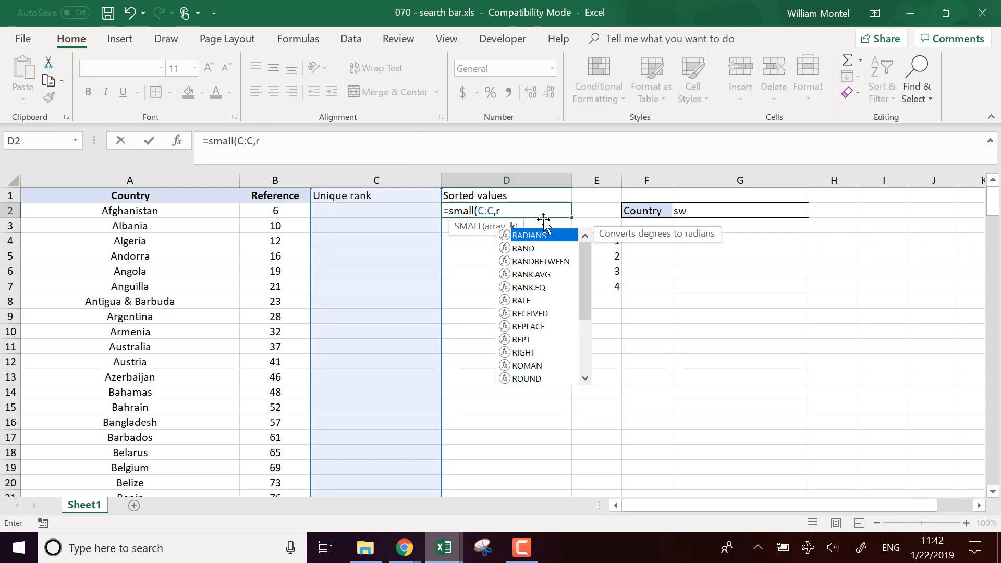
type("ow(")
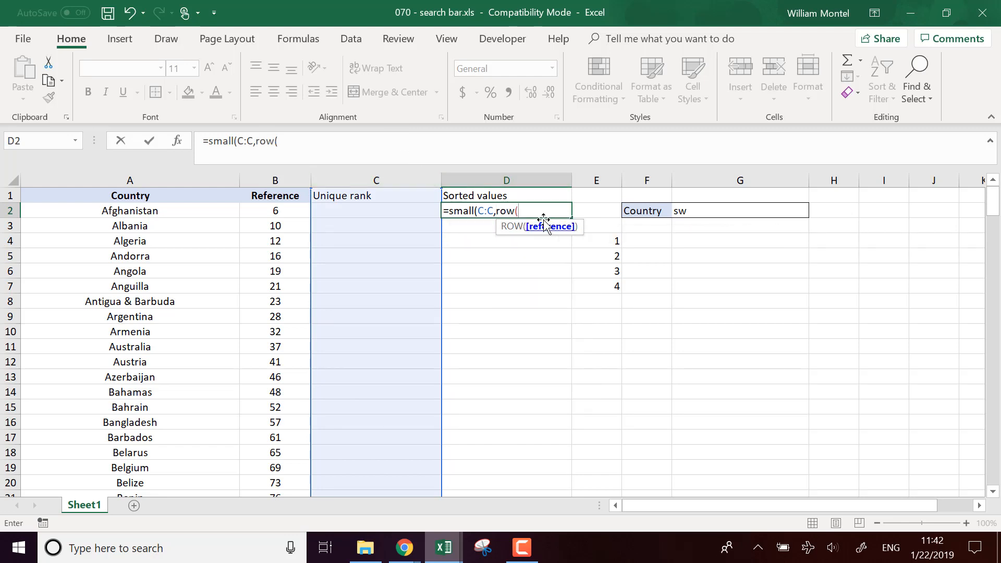
type("-1")
left_click(519, 210)
type(")")
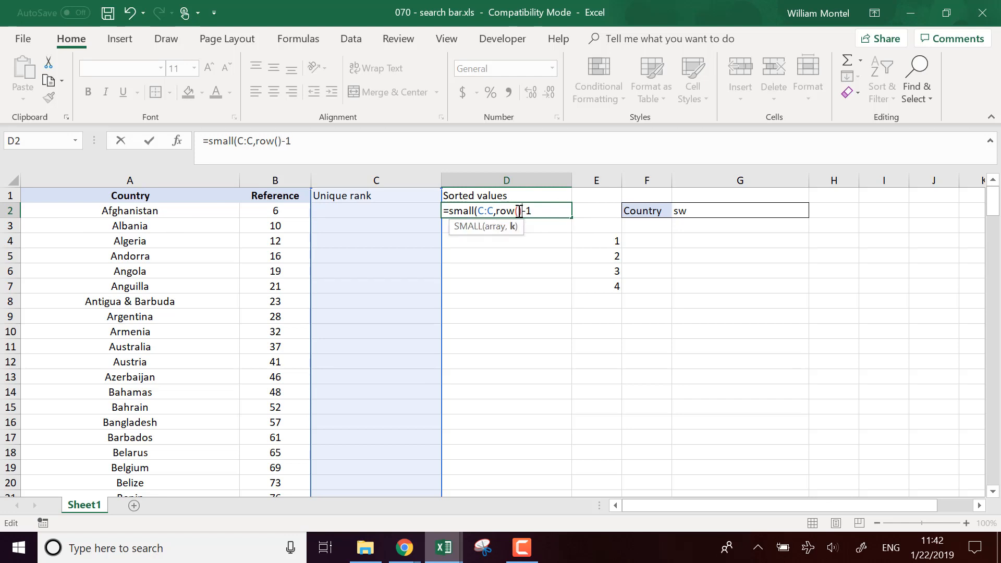
key("Return")
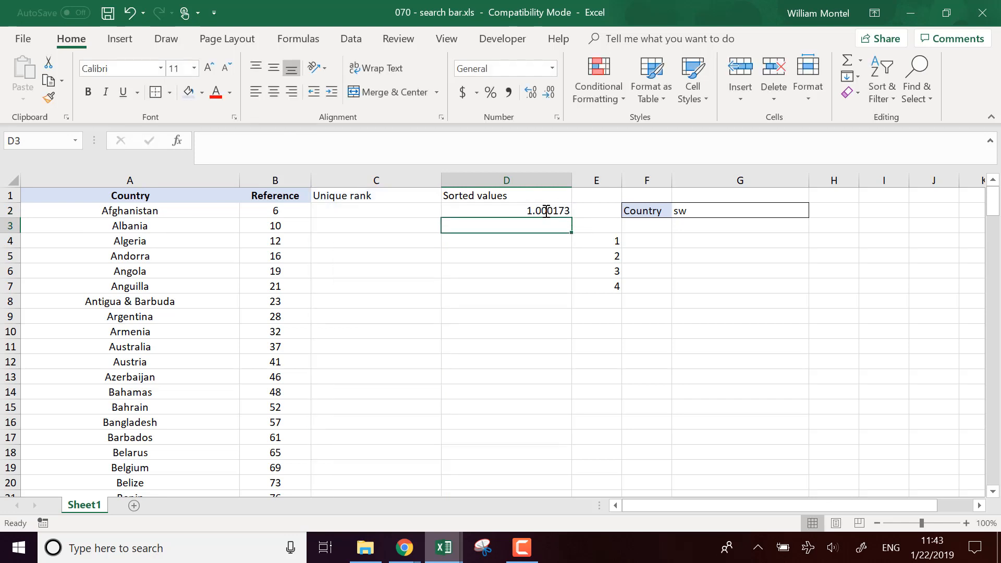
left_click(548, 210)
double_click(571, 218)
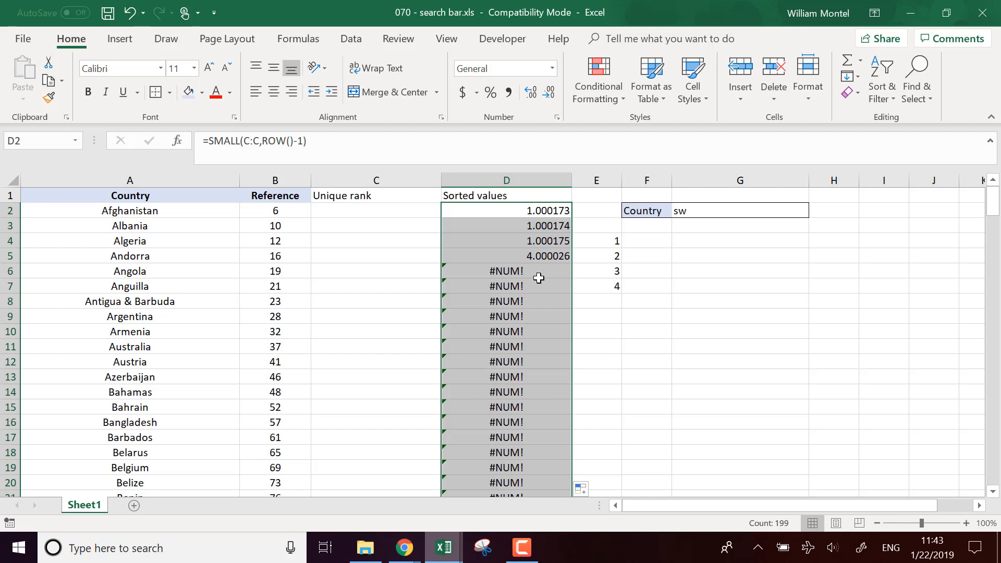
Compare the sorted values in D2:D5 with the unique rank in the Botswana row
left_click(522, 210)
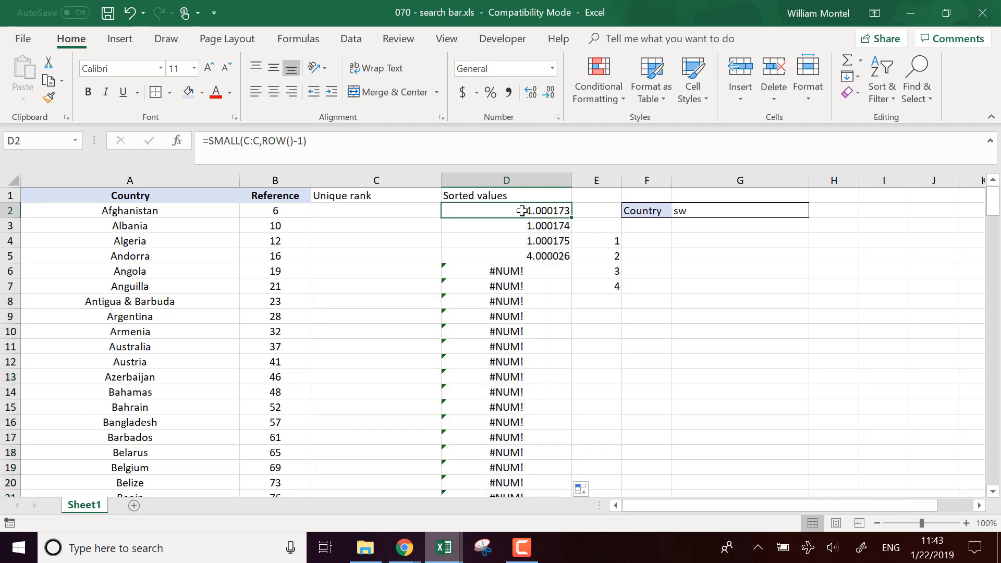
left_click_drag(522, 211, 519, 252)
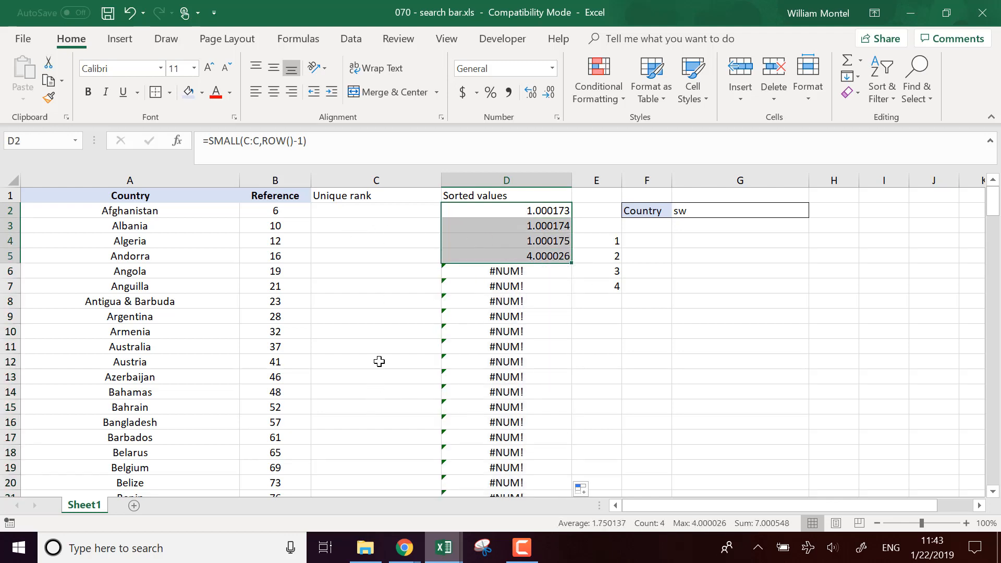
scroll(379, 360, "down", 8)
left_click_drag(394, 211, 125, 218)
scroll(366, 275, "up", 1)
scroll(366, 275, "up", 8)
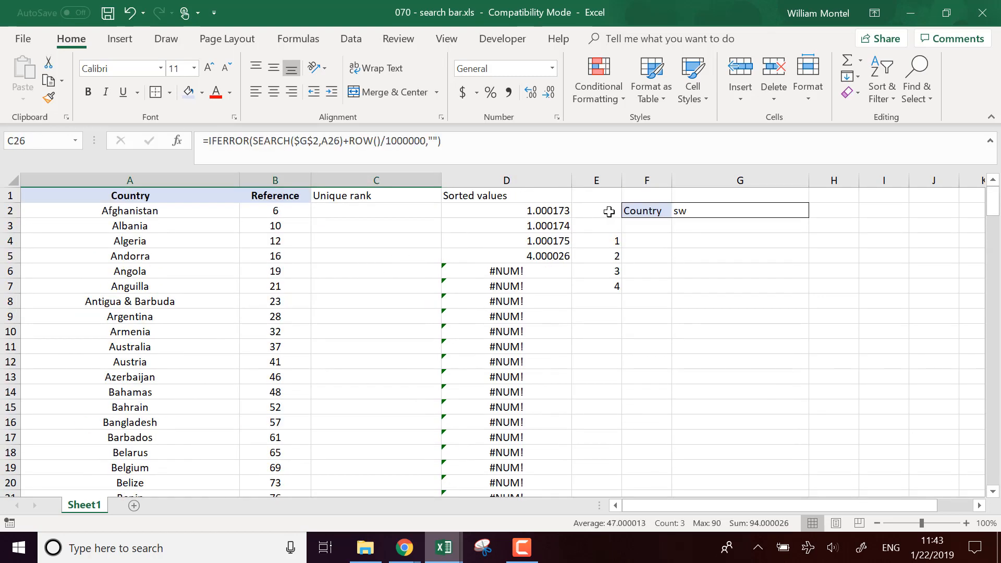
Wrap the SMALL formula in D2 in IFERROR with "" as the error value and fill it down the column
left_click(529, 212)
left_click(210, 141)
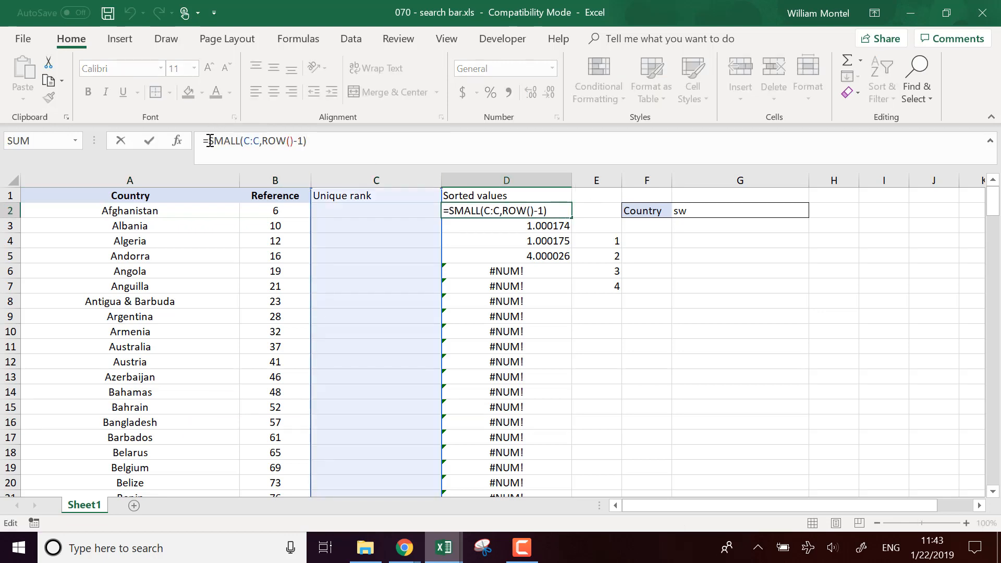
type("iferror(")
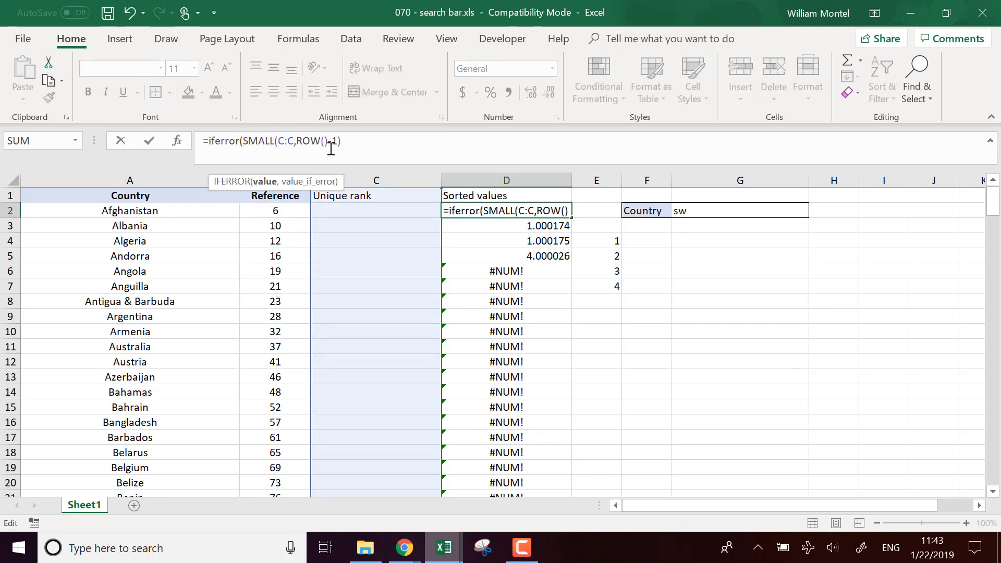
type(",")
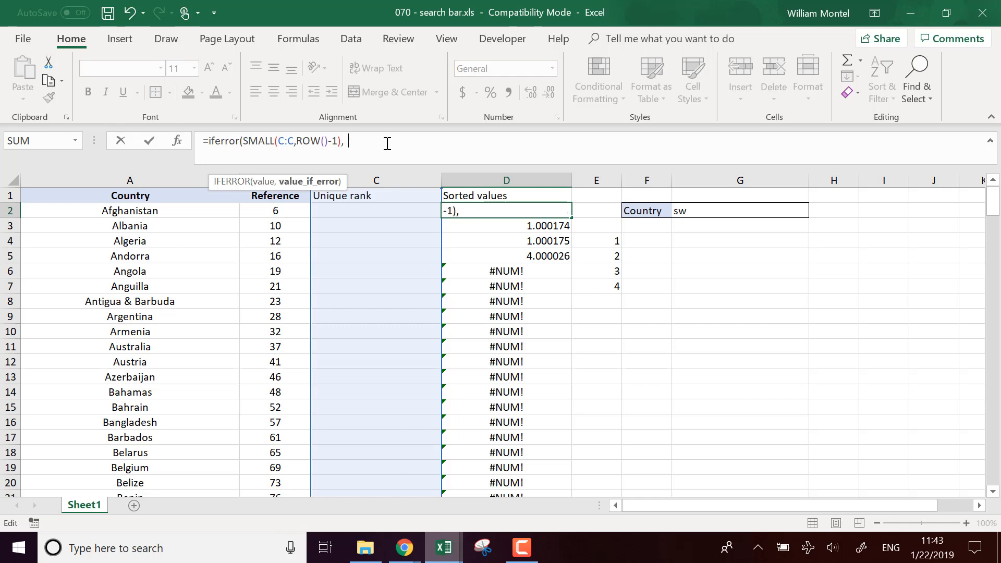
type("\"\")")
key("Return")
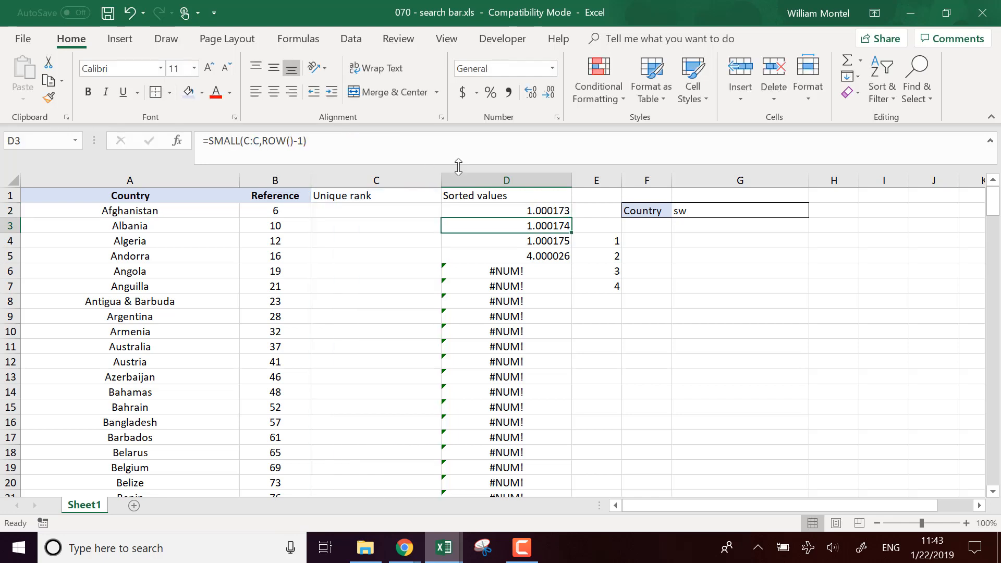
left_click(567, 209)
double_click(572, 218)
Copy the Reference header's formatting onto the Unique rank and Sorted values headers
left_click(276, 196)
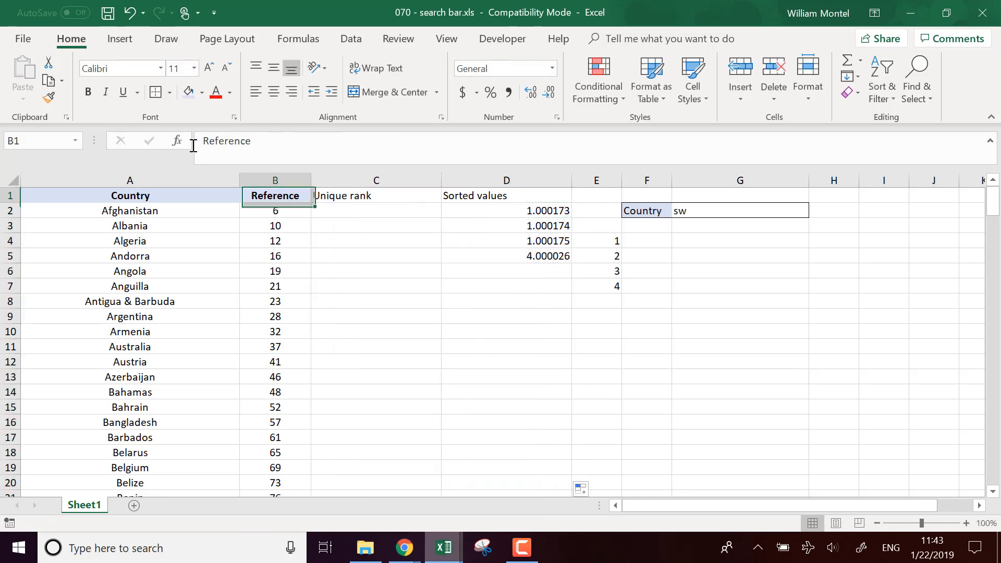
left_click(49, 98)
left_click_drag(457, 195, 408, 195)
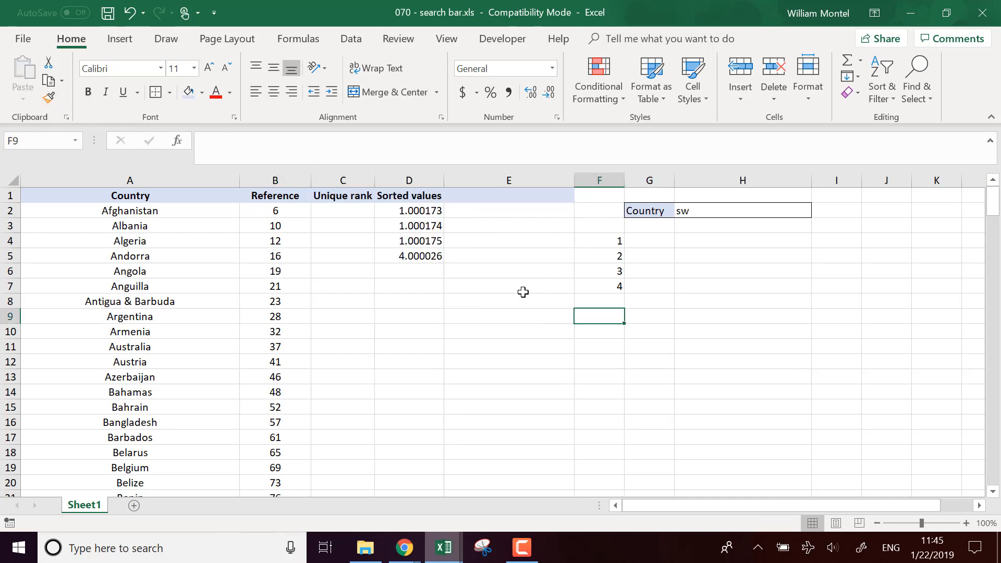
Examine the sorting formula in D2 and the unique ranks it draws on in column C, including the Botswana row
left_click(523, 292)
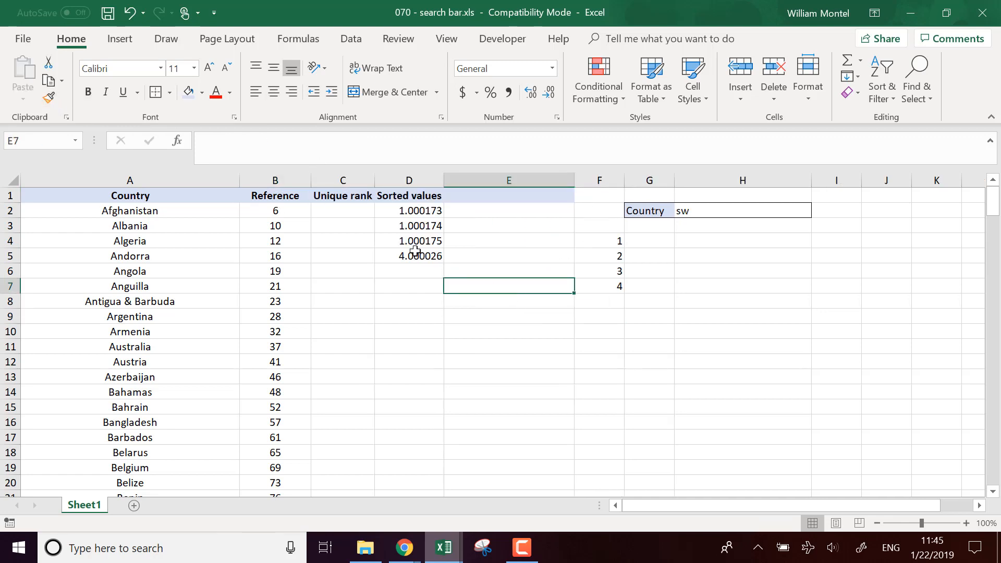
left_click(417, 209)
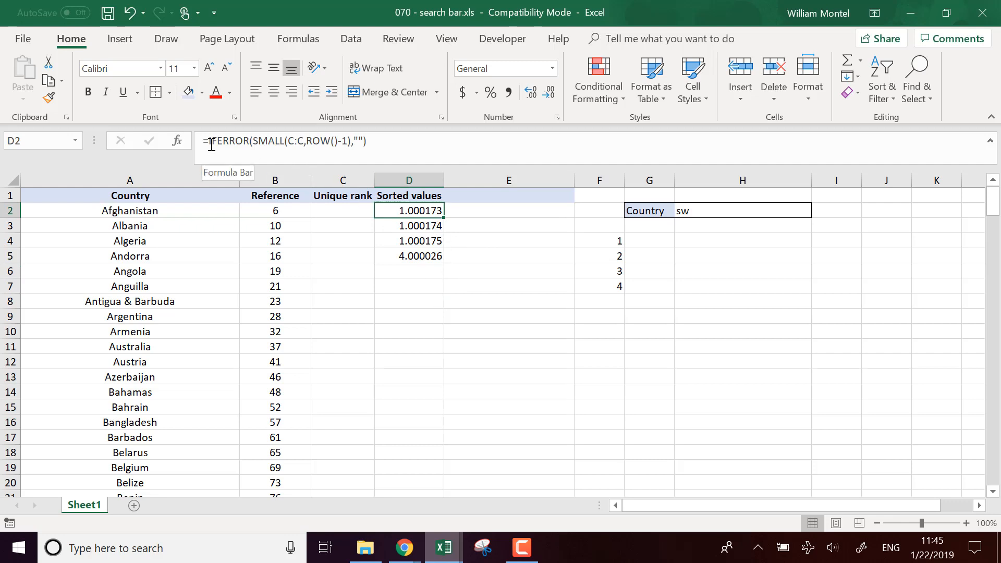
left_click(357, 180)
scroll(358, 279, "down", 2)
scroll(360, 323, "down", 3)
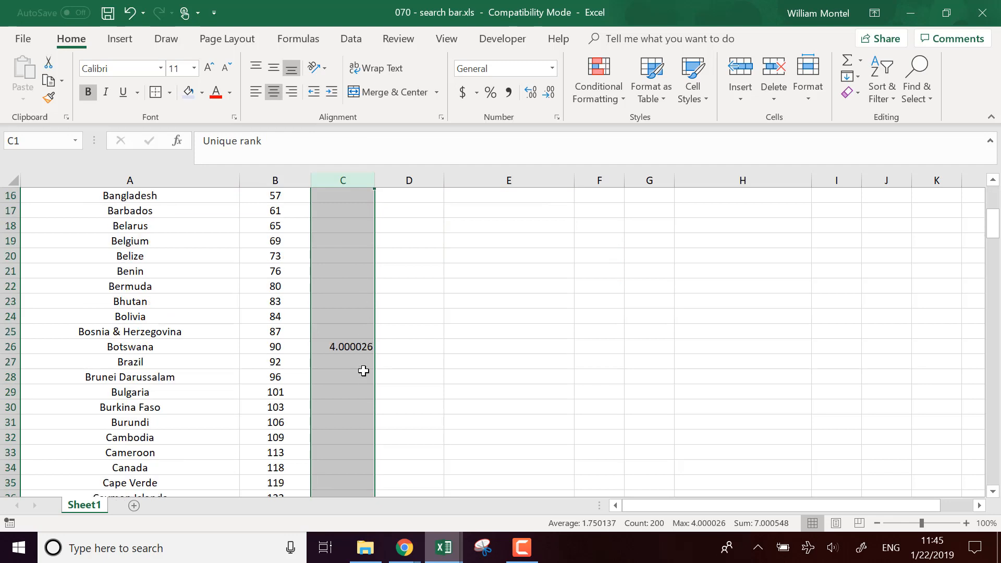
left_click(355, 346)
scroll(427, 337, "up", 5)
Nest the SMALL function in D2 inside a MATCH on column C with match type 0, keeping the IFERROR wrapper
left_click(422, 211)
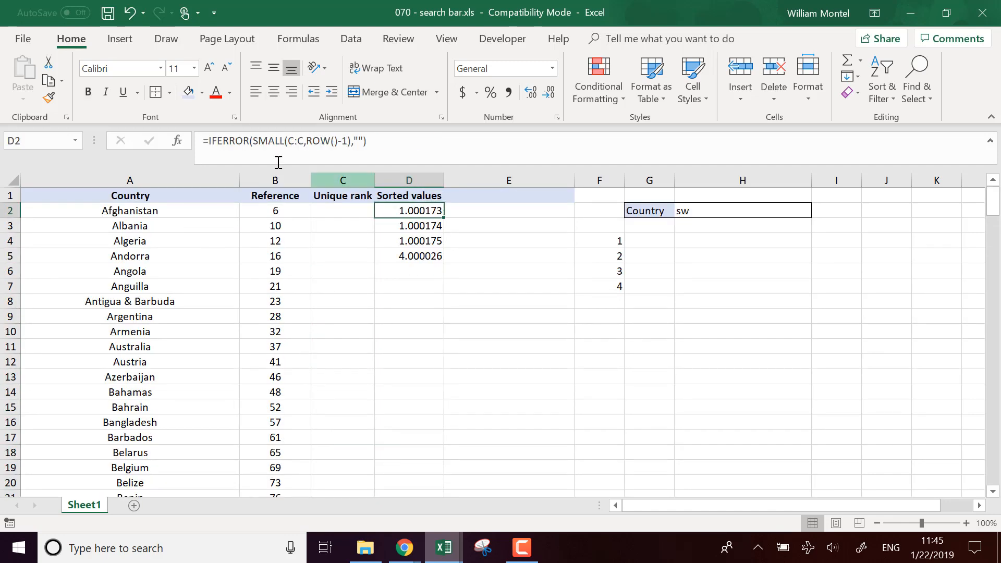
key("F2")
left_click(253, 141)
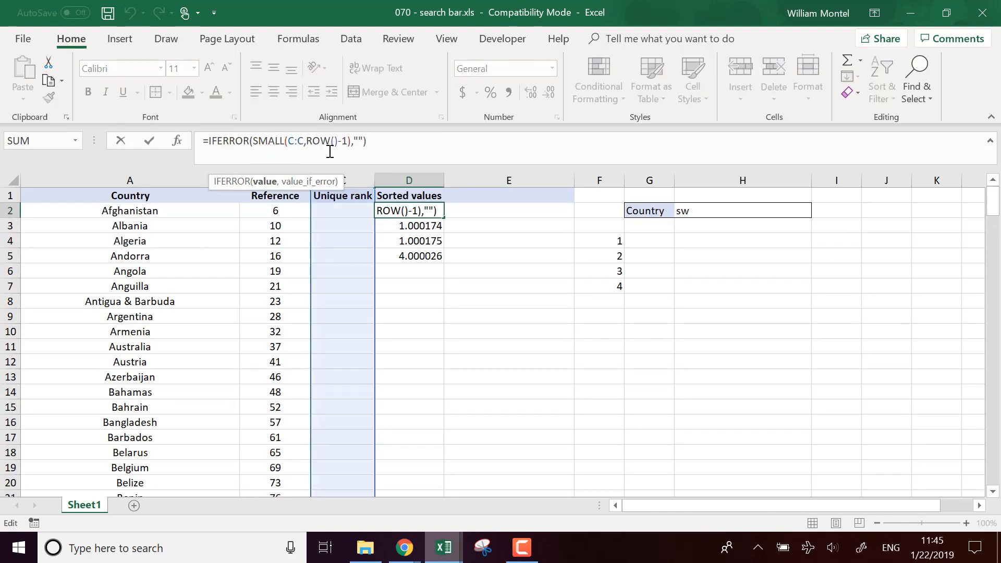
type("match(")
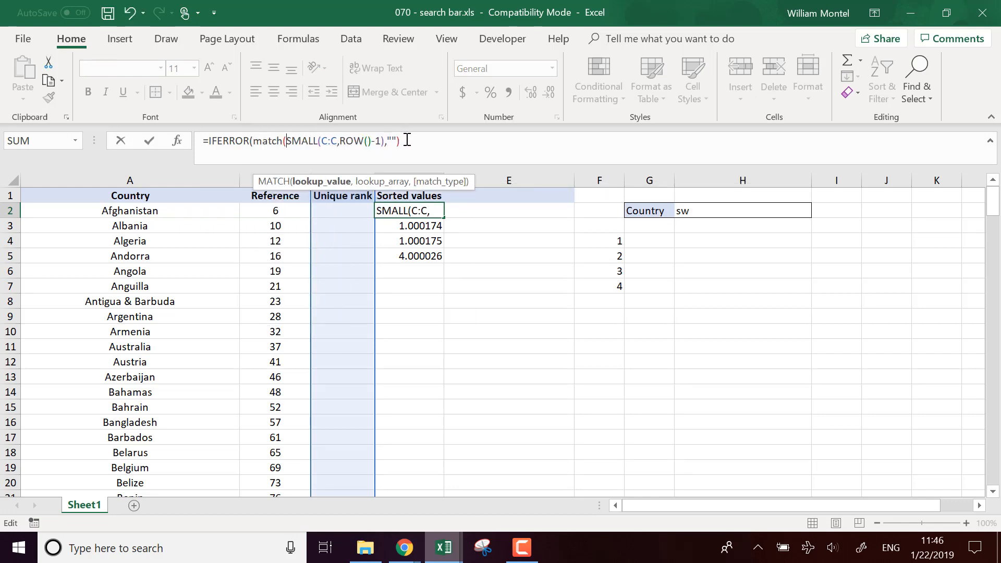
left_click(384, 140)
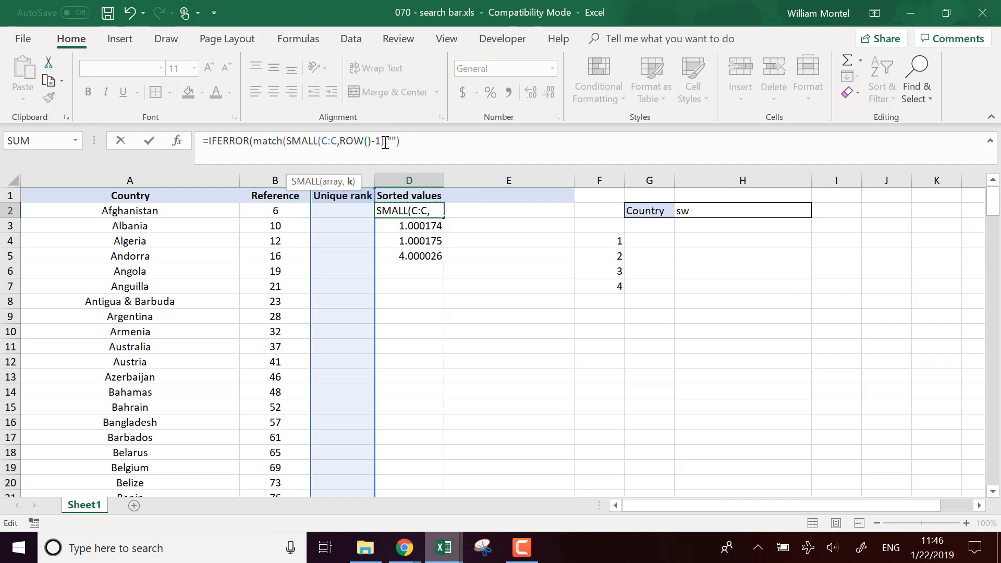
left_click(389, 141)
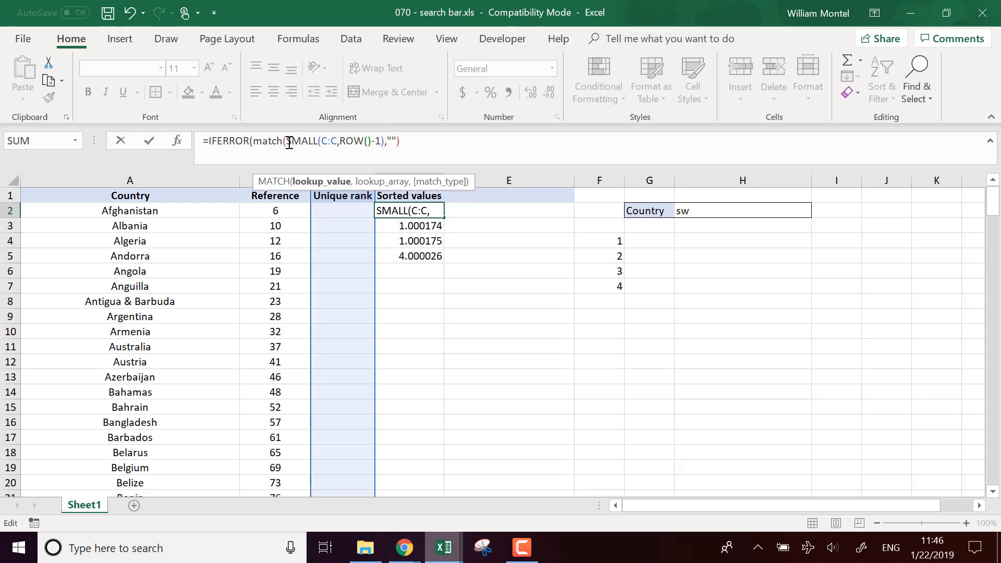
type(",")
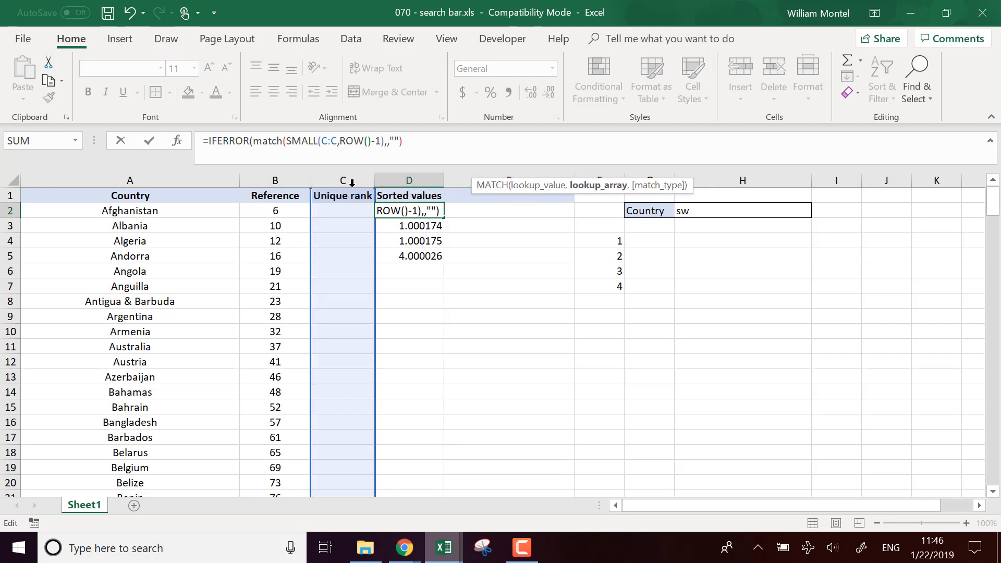
left_click(344, 180)
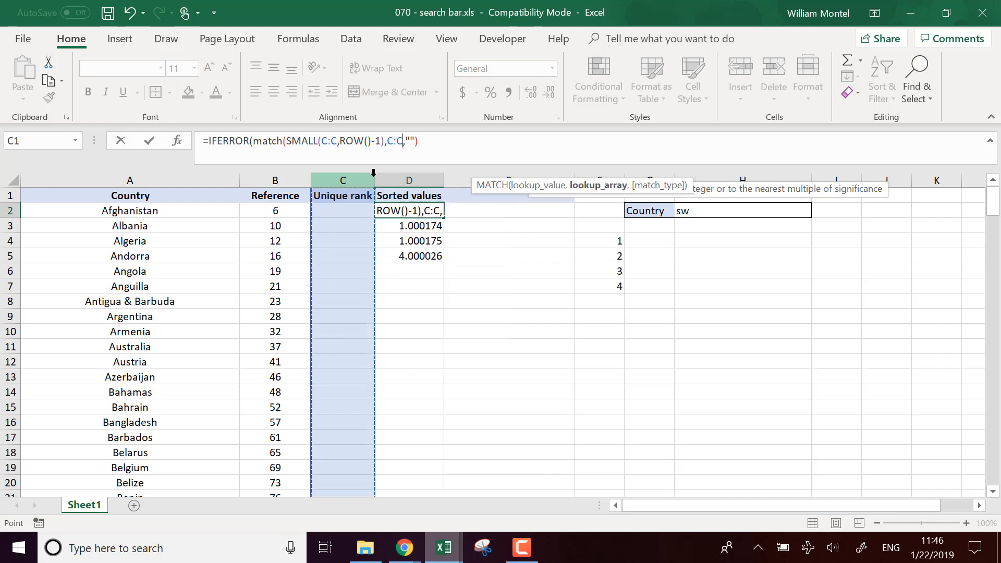
type(",0)")
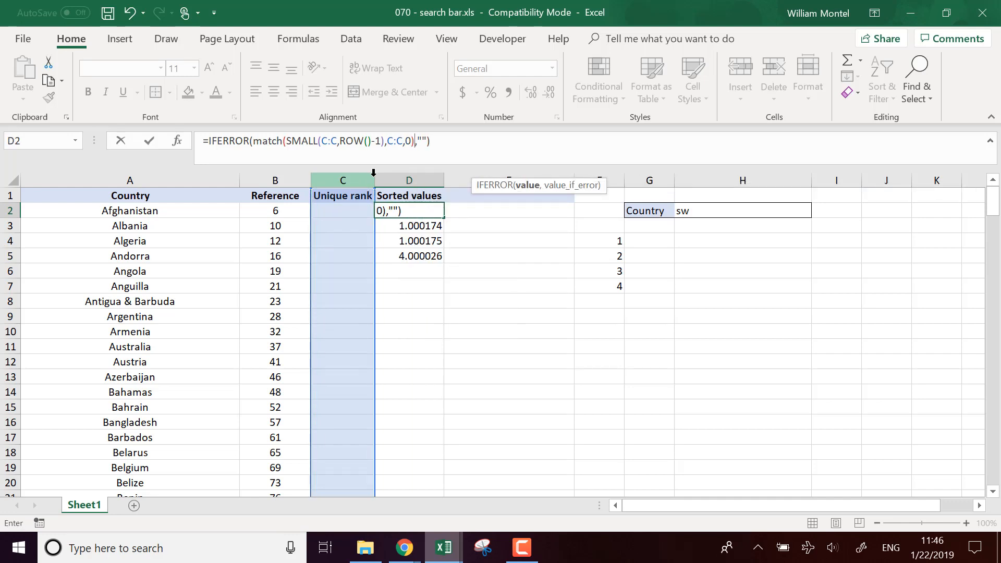
key("Return")
Fill the MATCH formula from D2 down the Sorted values column and check the cell in D5
left_click(426, 211)
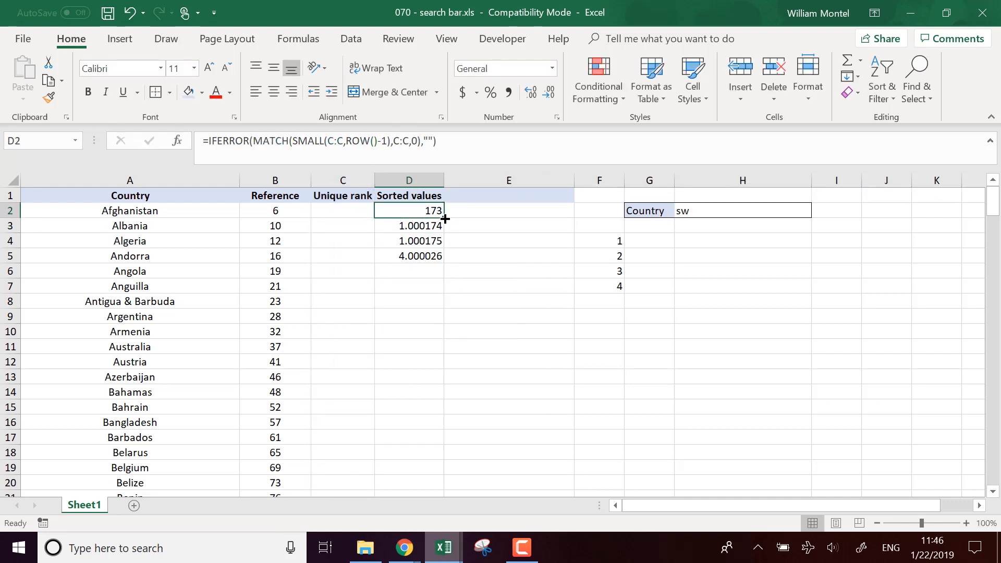
double_click(443, 218)
left_click(472, 270)
left_click(430, 254)
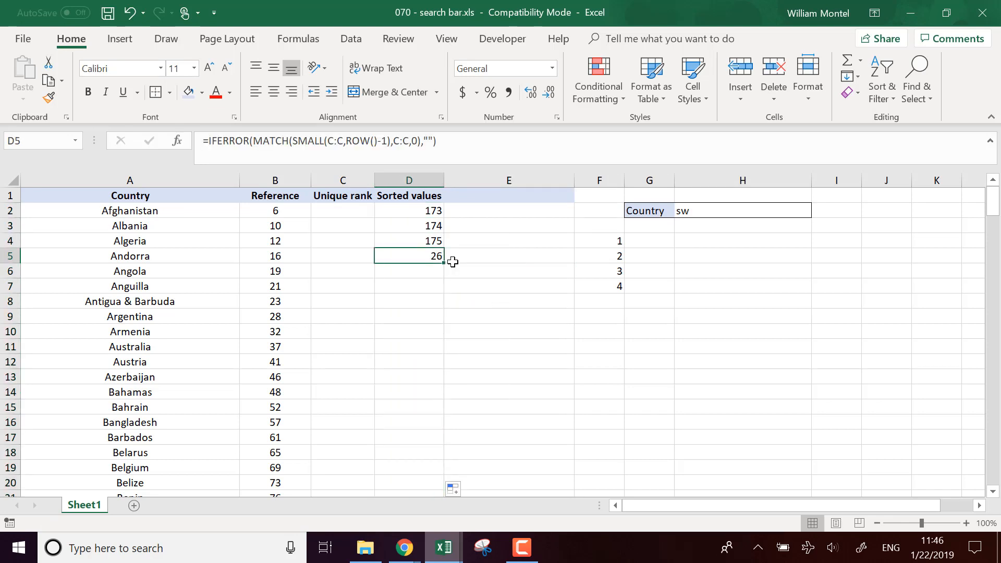
Compare the row numbers in column D with the formulas and unique ranks in column C, including the Botswana row
left_click(389, 240)
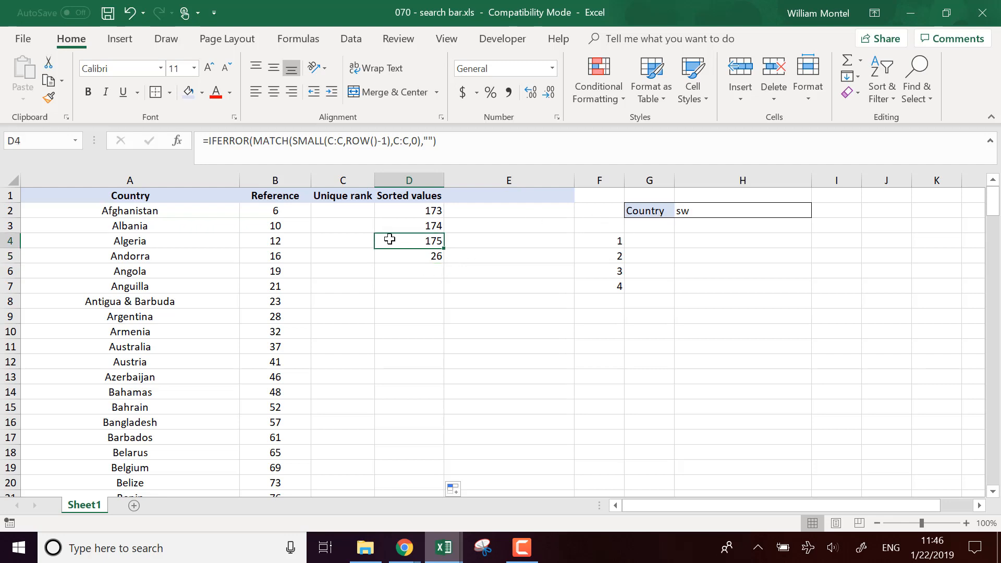
left_click(358, 212)
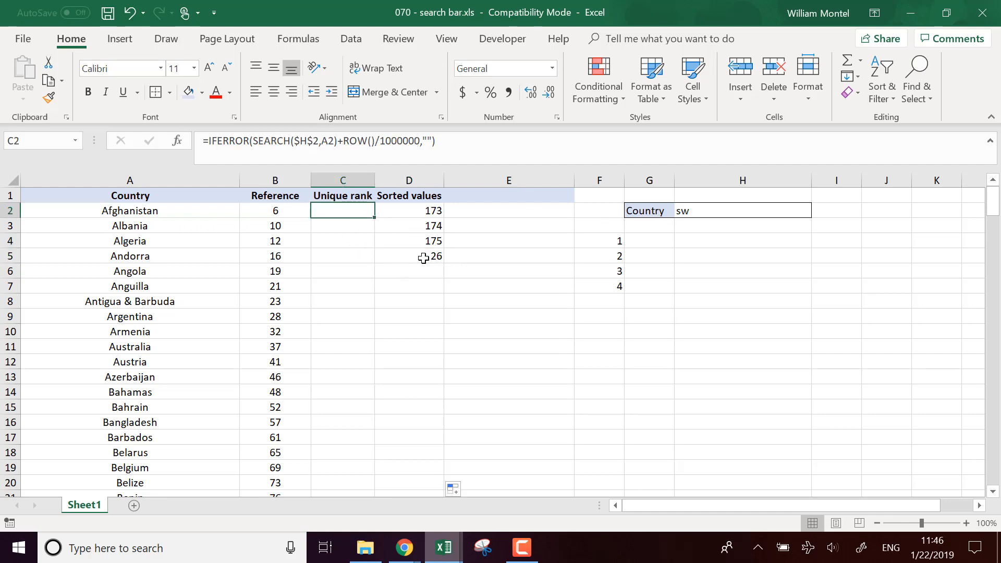
left_click(424, 255)
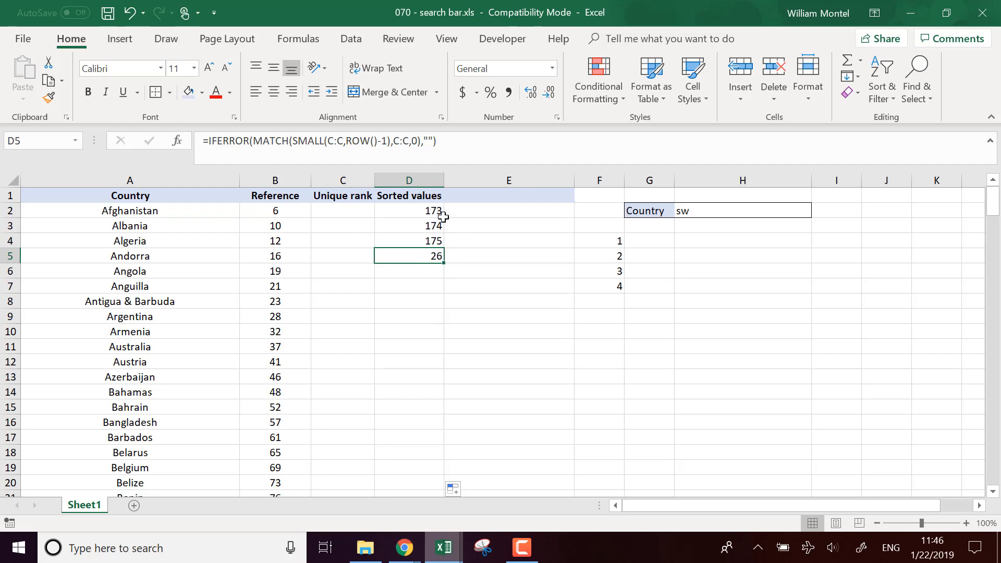
scroll(375, 277, "down", 5)
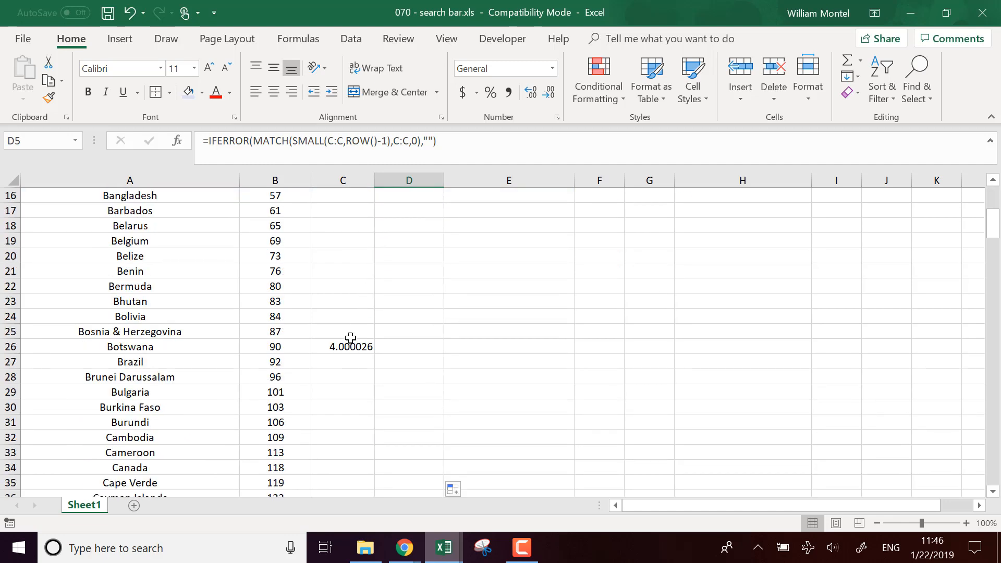
left_click_drag(352, 345, 70, 348)
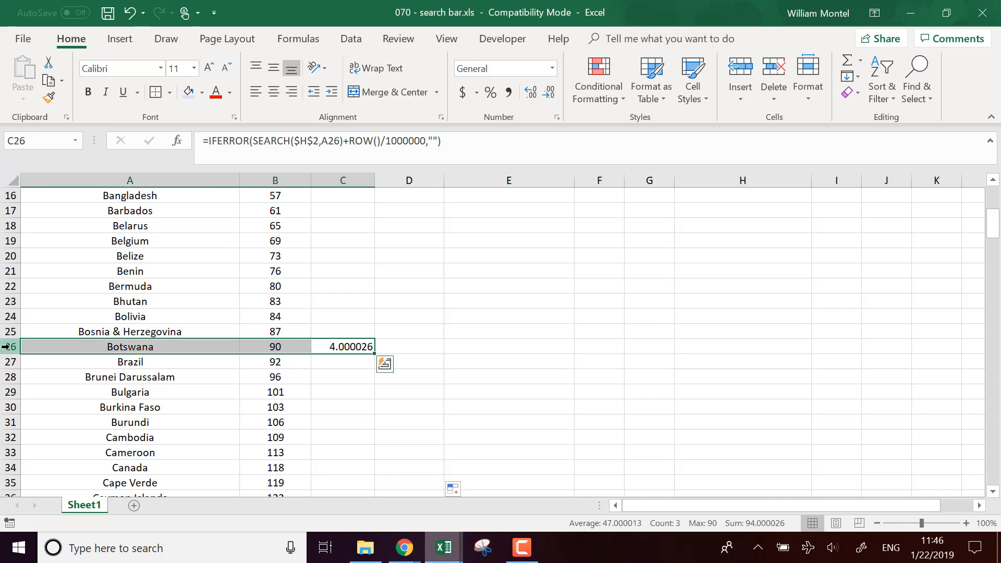
left_click(10, 347)
left_click(359, 362)
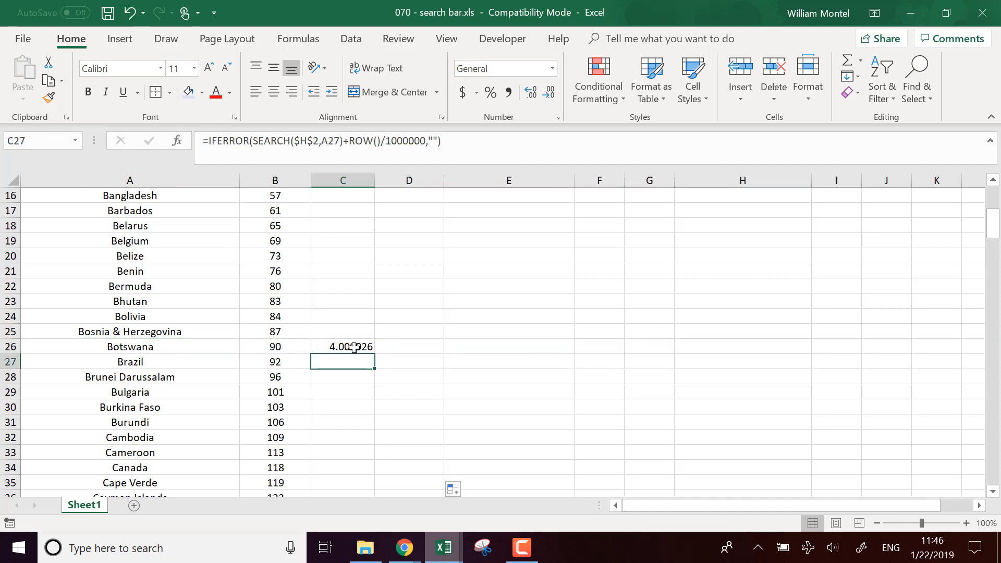
left_click(353, 344)
left_click_drag(138, 340, 298, 346)
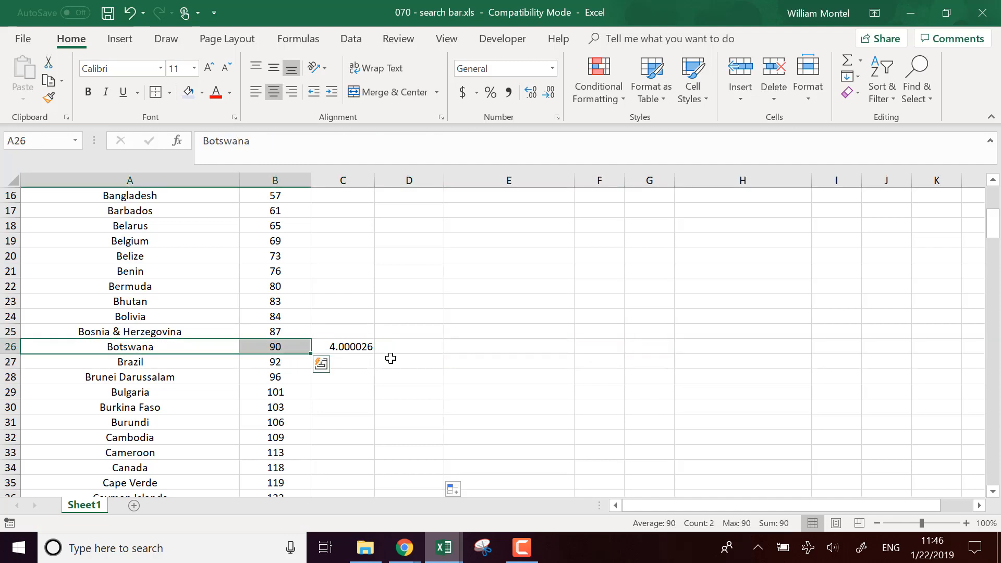
scroll(432, 363, "up", 4)
scroll(433, 363, "up", 1)
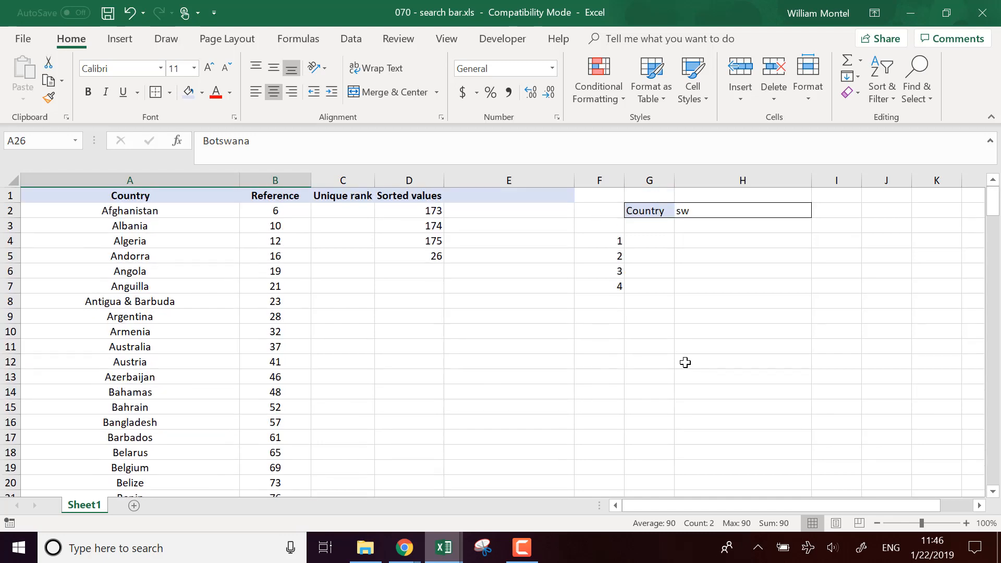
Rename the Sorted values header in D1 to "List of rows"
left_click(433, 209)
left_click(401, 195)
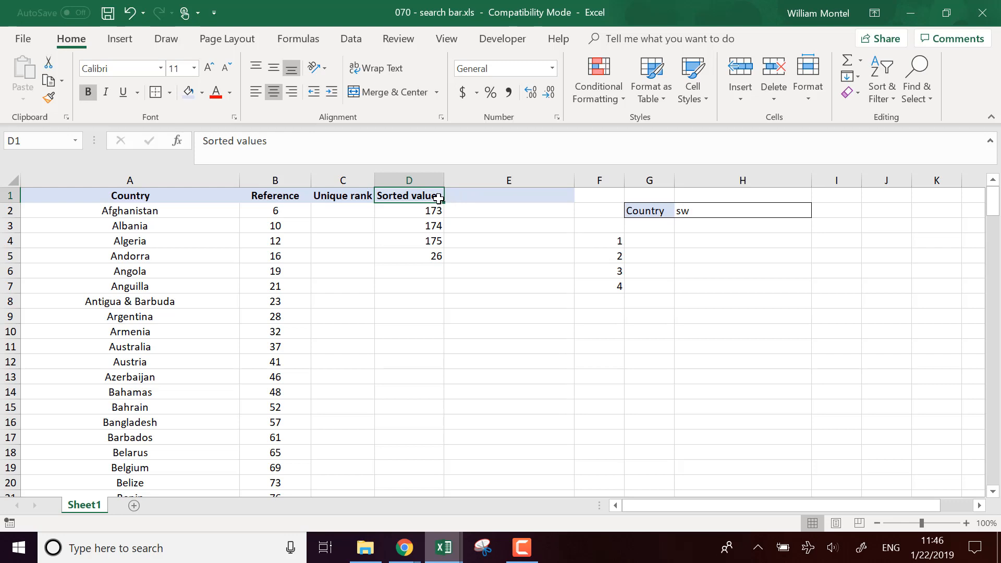
type("Li")
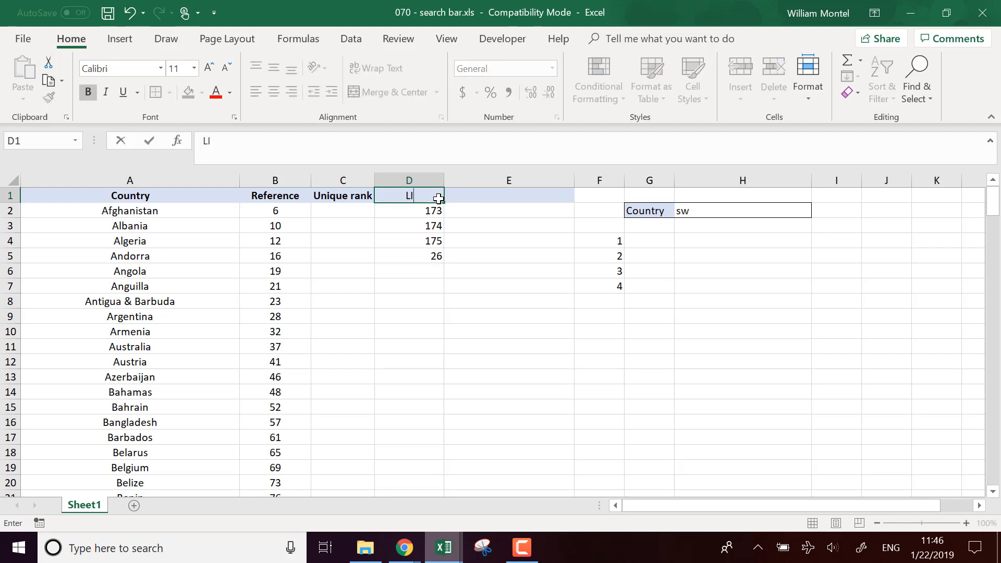
type("st of rows")
key("Return")
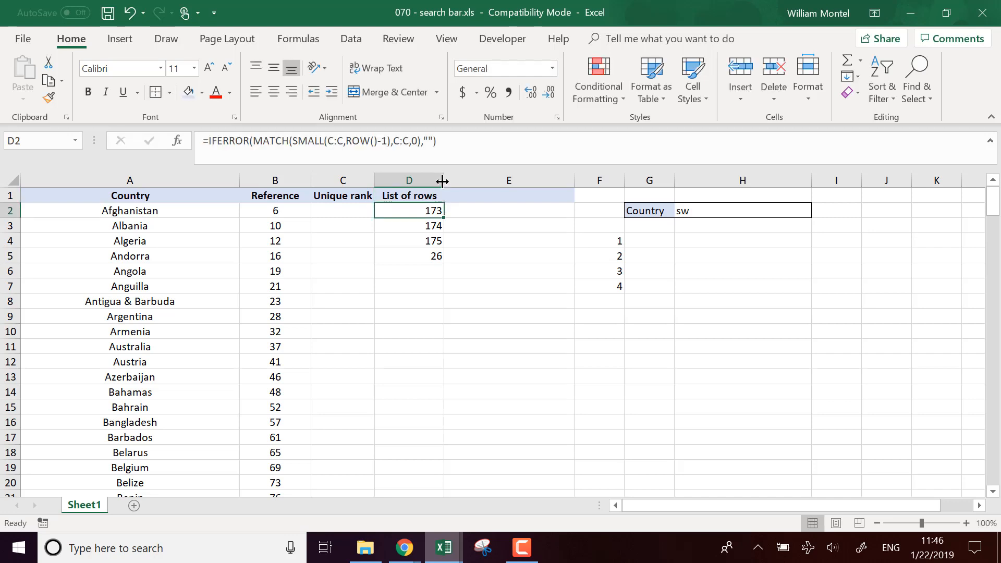
left_click(573, 348)
Insert blank cells at F3:I3, shifting the numbered list below the search cell down one row
left_click(701, 241)
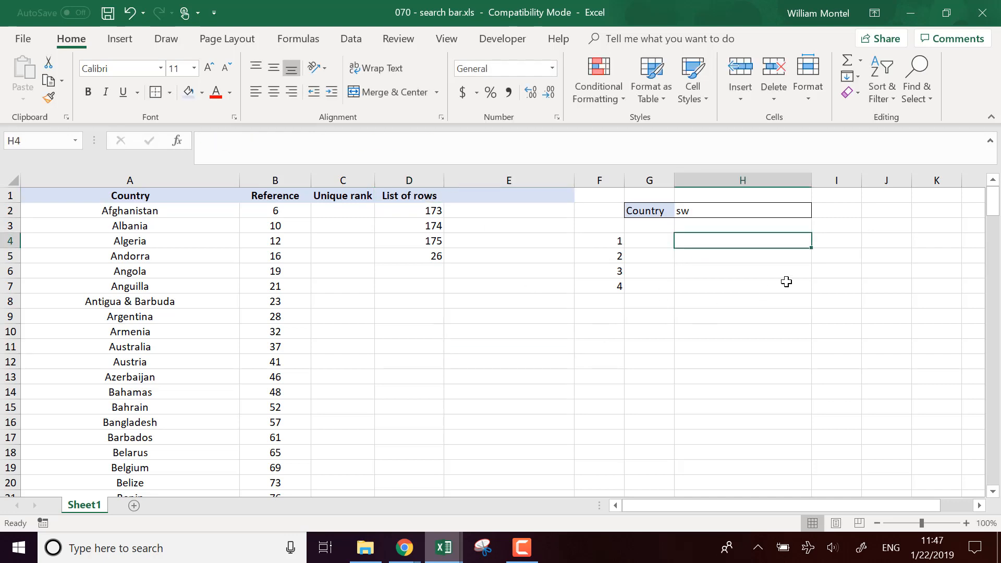
left_click(653, 241)
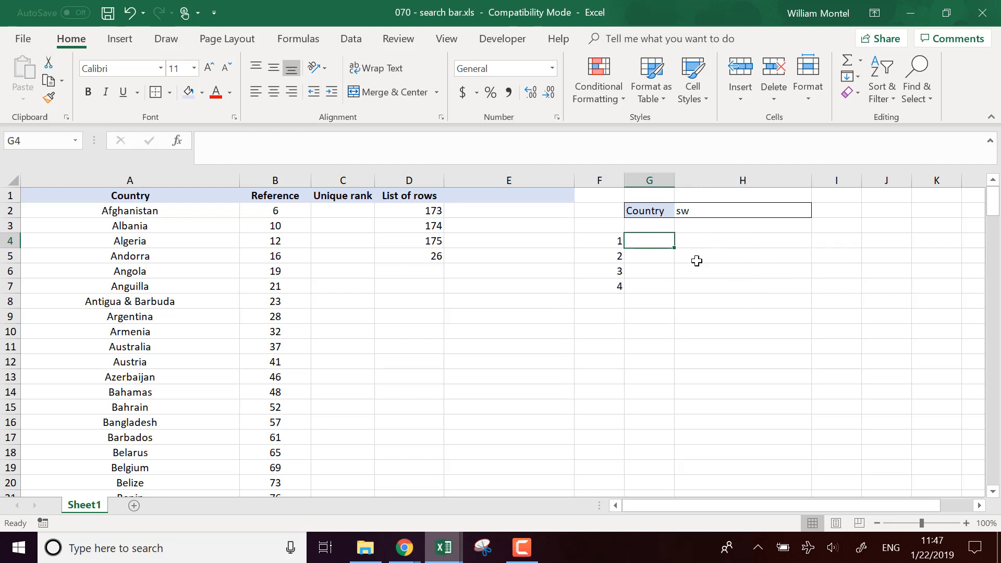
left_click(703, 241)
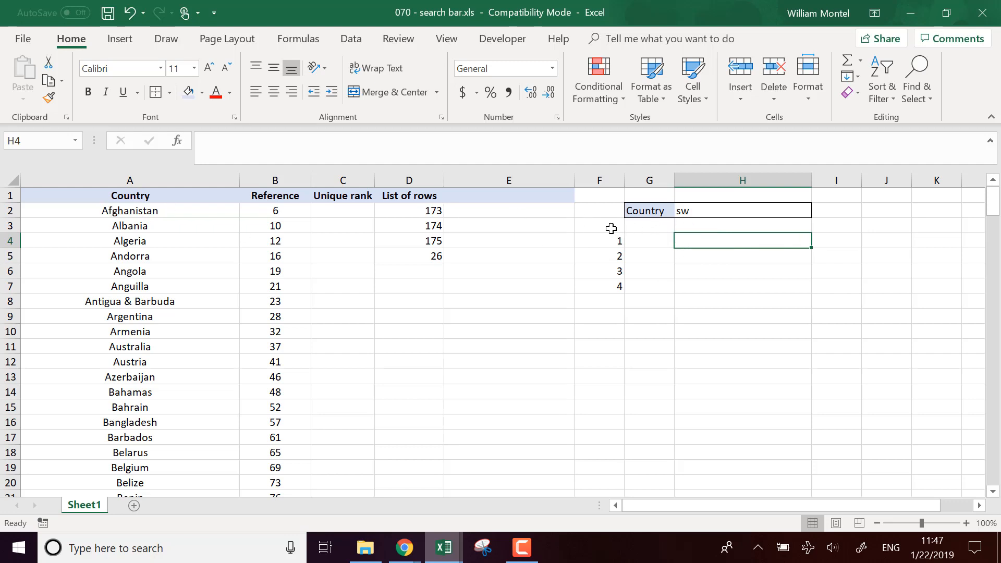
left_click_drag(611, 229, 832, 226)
right_click(832, 227)
left_click(890, 327)
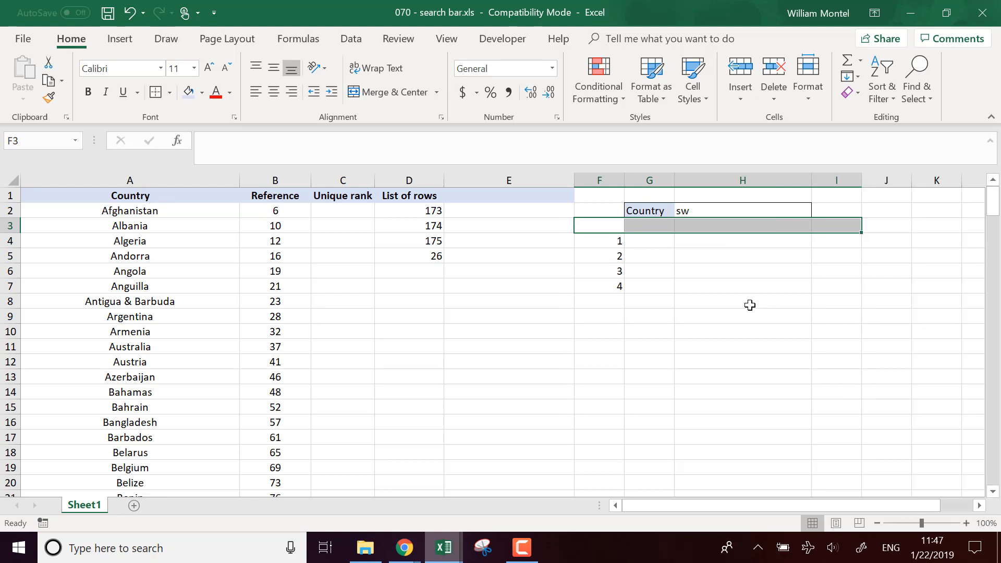
left_click(890, 389)
Add the result headers "Country" in G4 and "Reference" in H4 above the numbered list
left_click(670, 254)
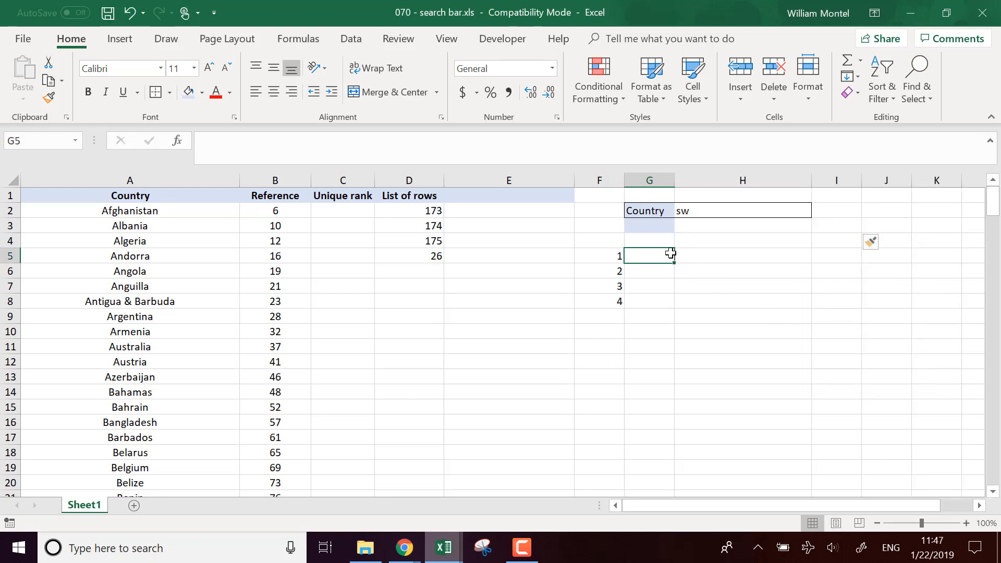
left_click(671, 242)
type("Count")
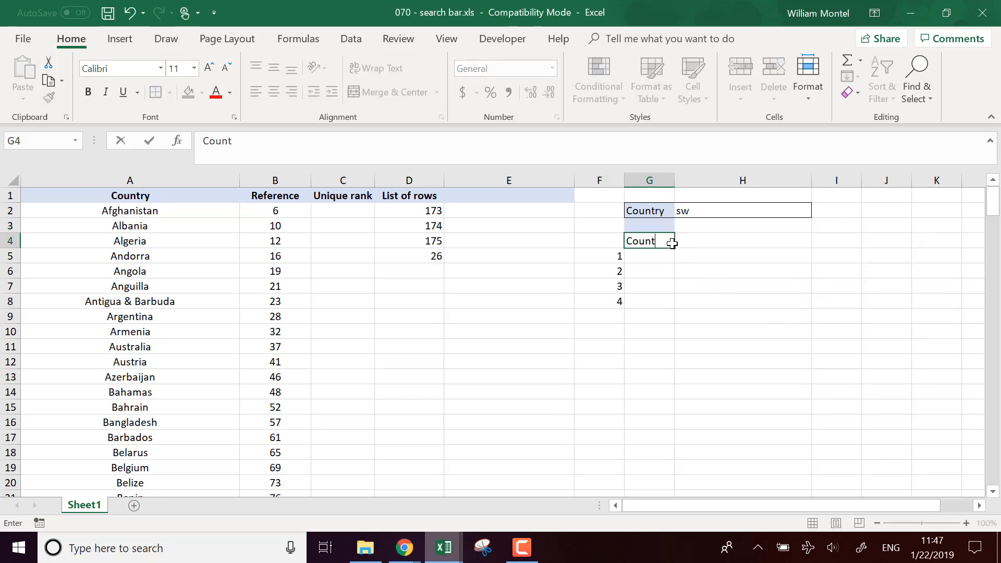
type("ry")
key("Tab")
type("refe")
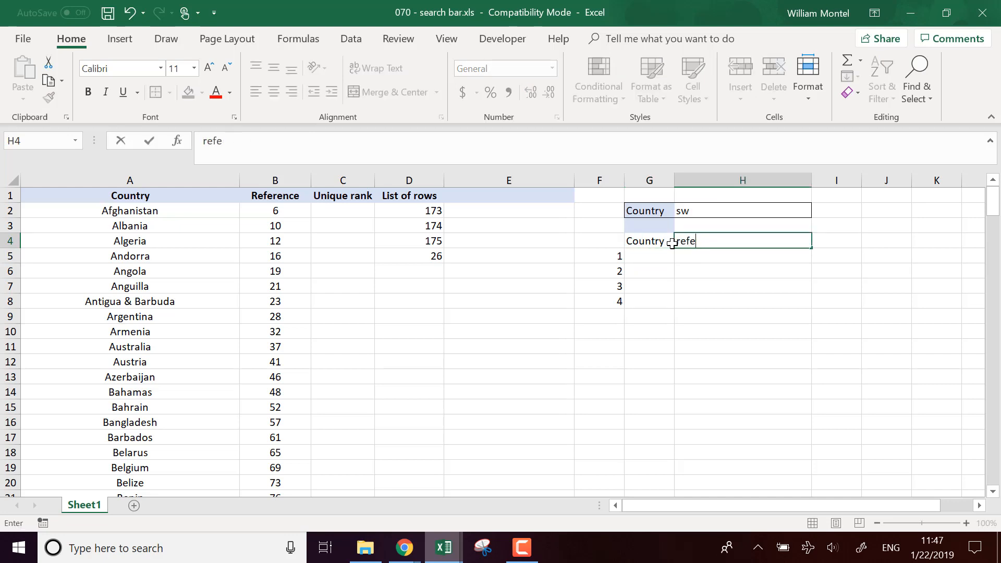
type("recneReference")
key("Return")
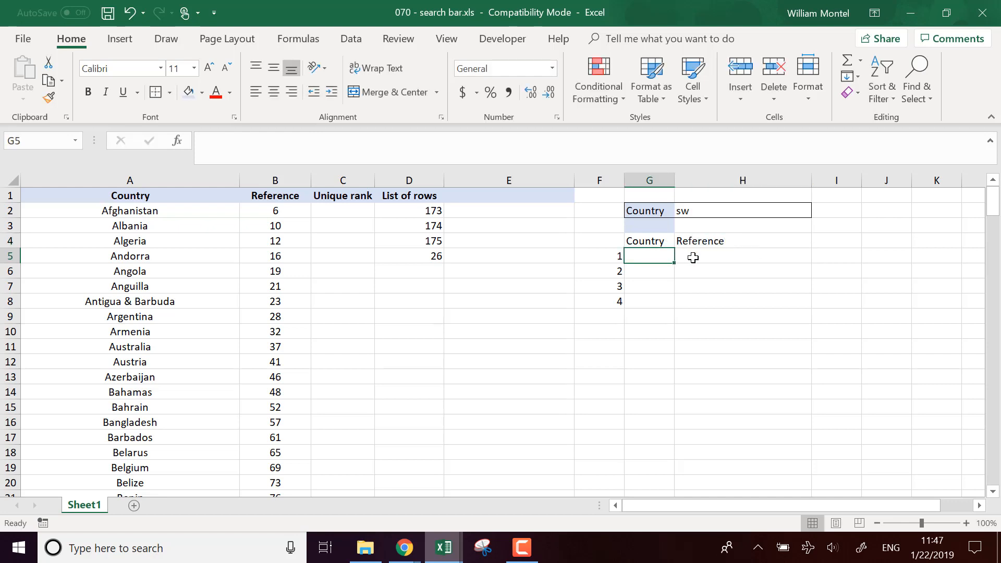
type("=")
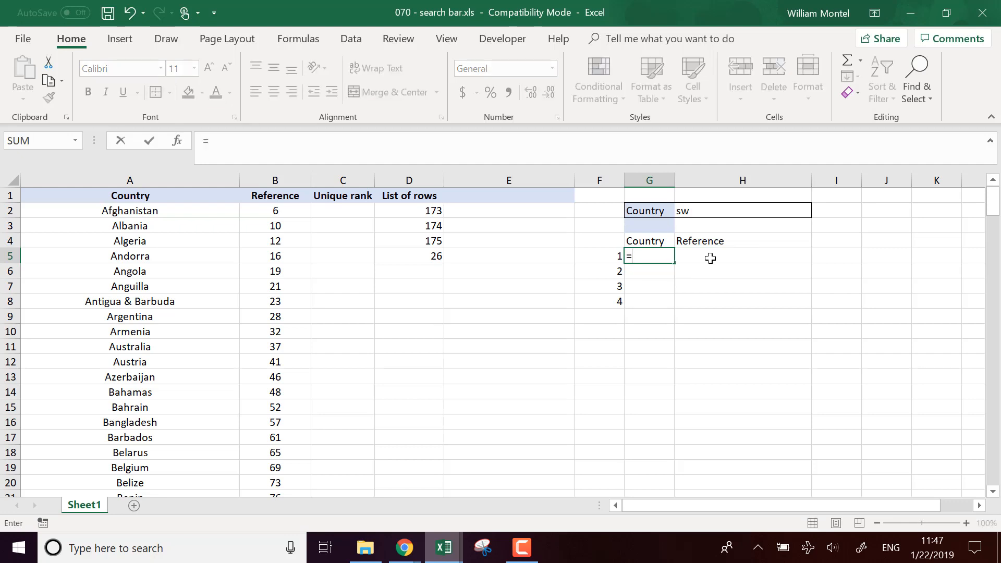
type("index(")
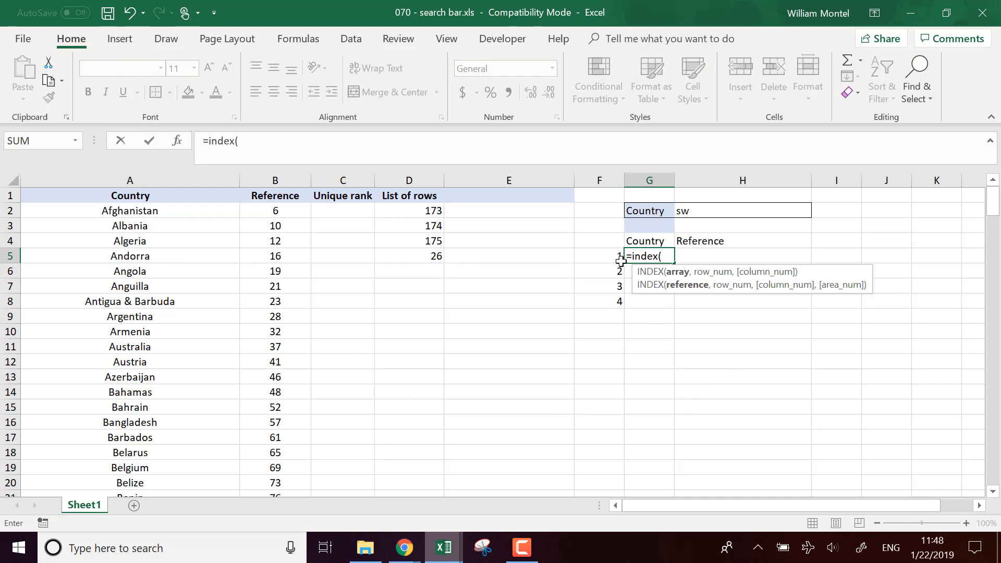
key("Escape")
type("=match")
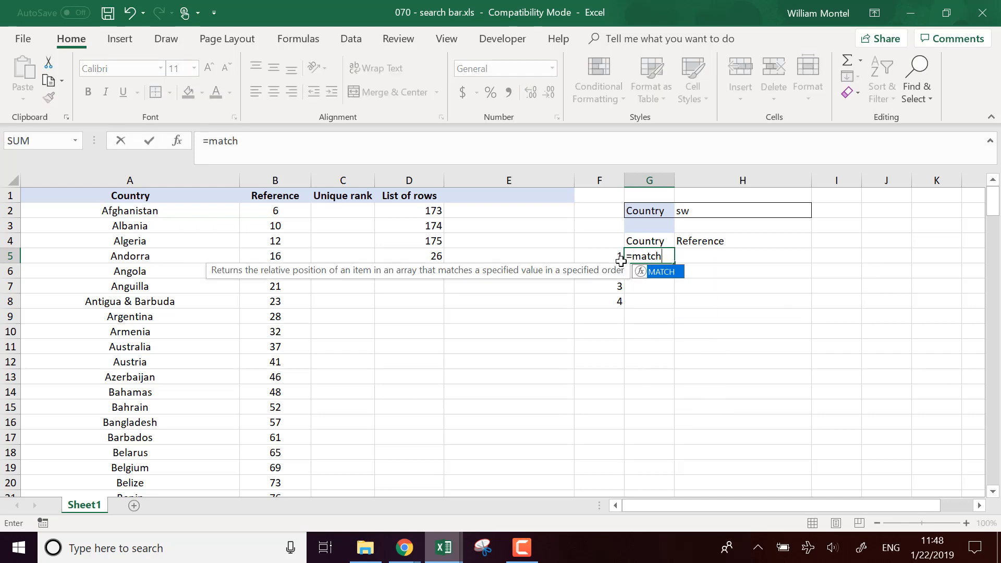
type("(")
left_click(620, 261)
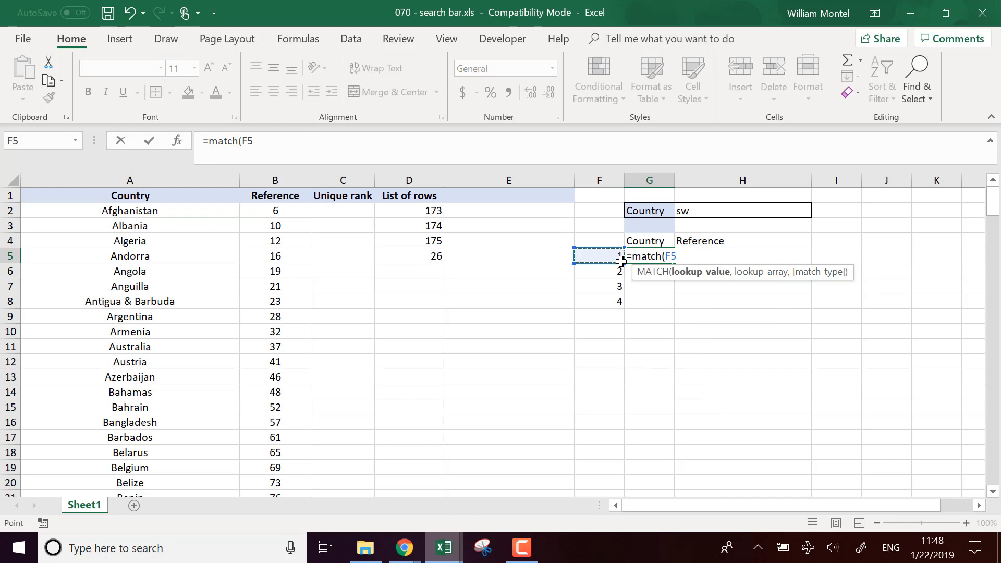
type(",")
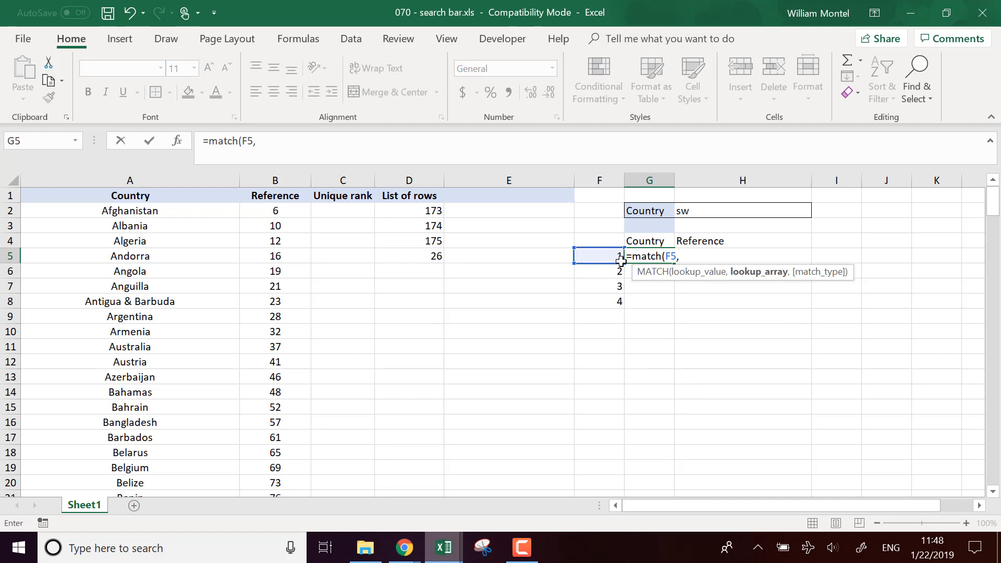
key("Escape")
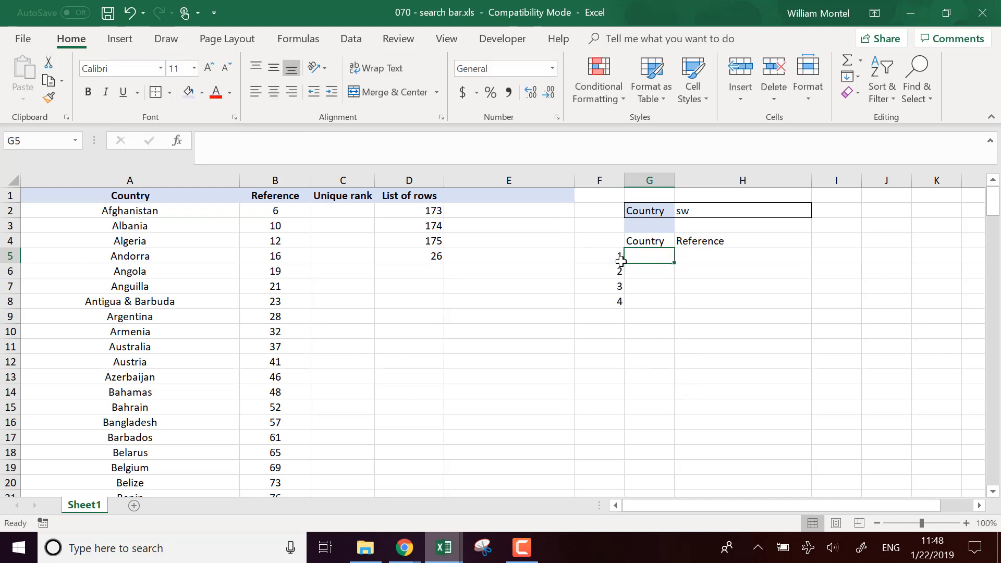
Enter =INDEX(D:D,F5+1) in G5 and fill it down to G8 beside the numbered list
type("=index(")
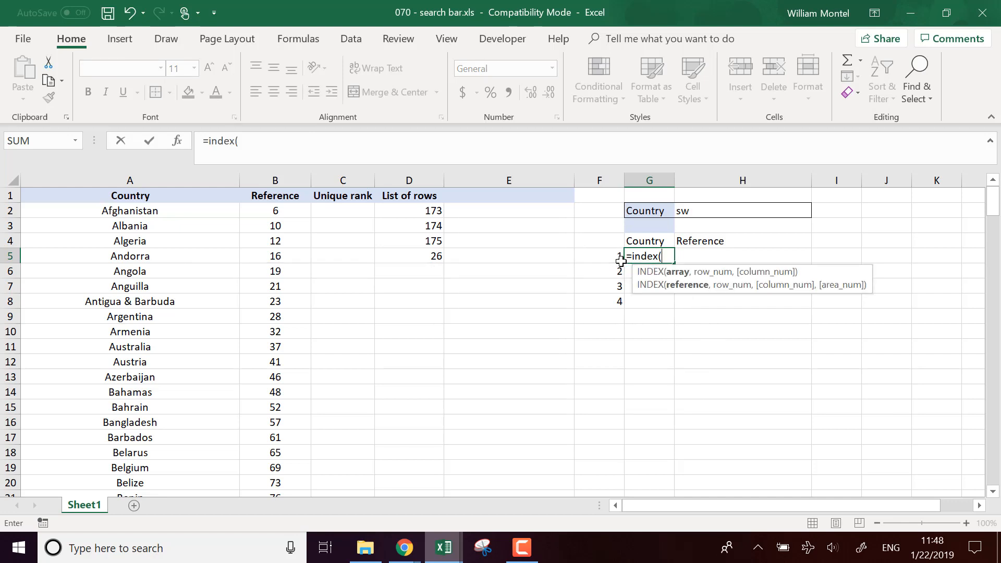
left_click(425, 173)
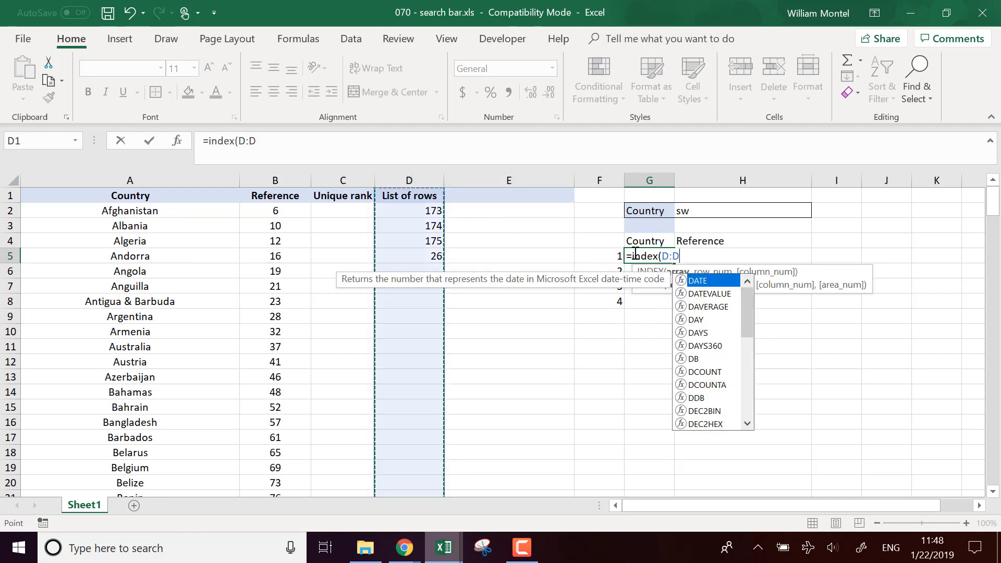
left_click(605, 257)
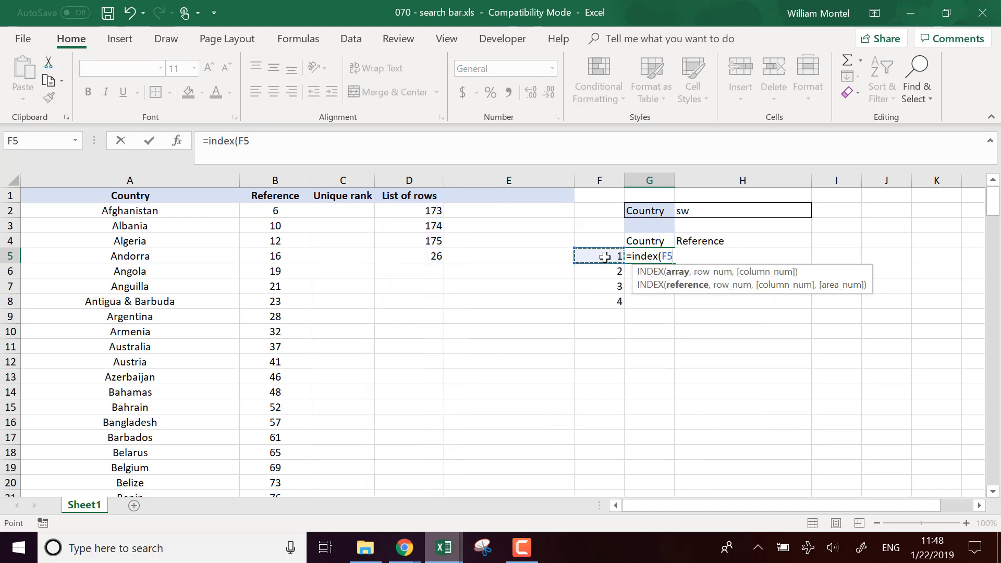
left_click(411, 179)
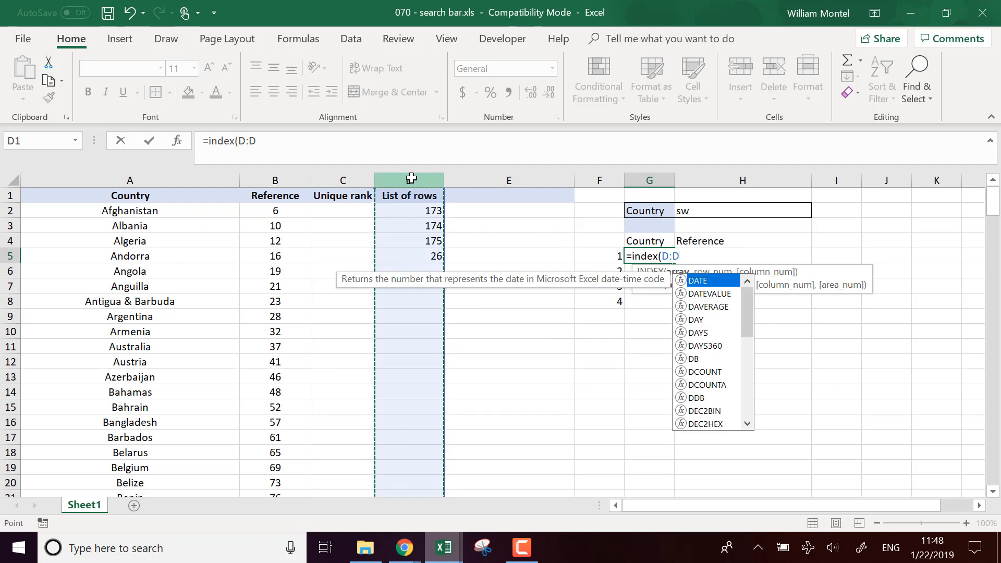
type(",")
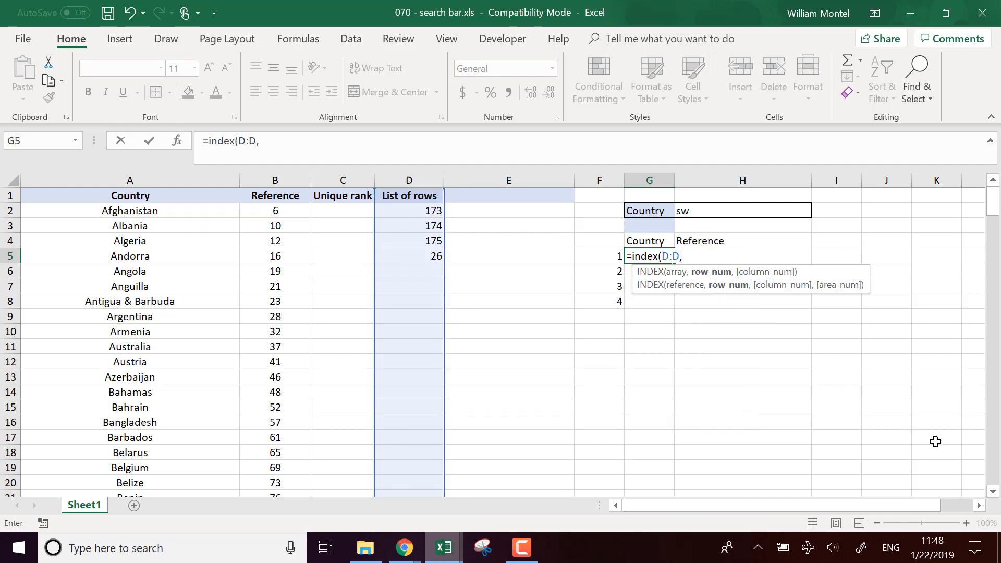
left_click(605, 256)
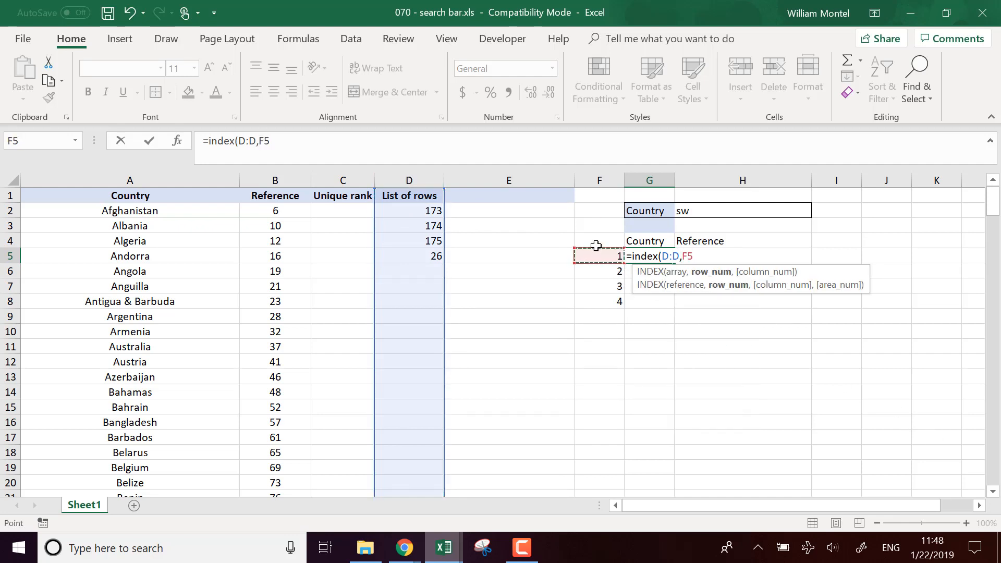
type("+1")
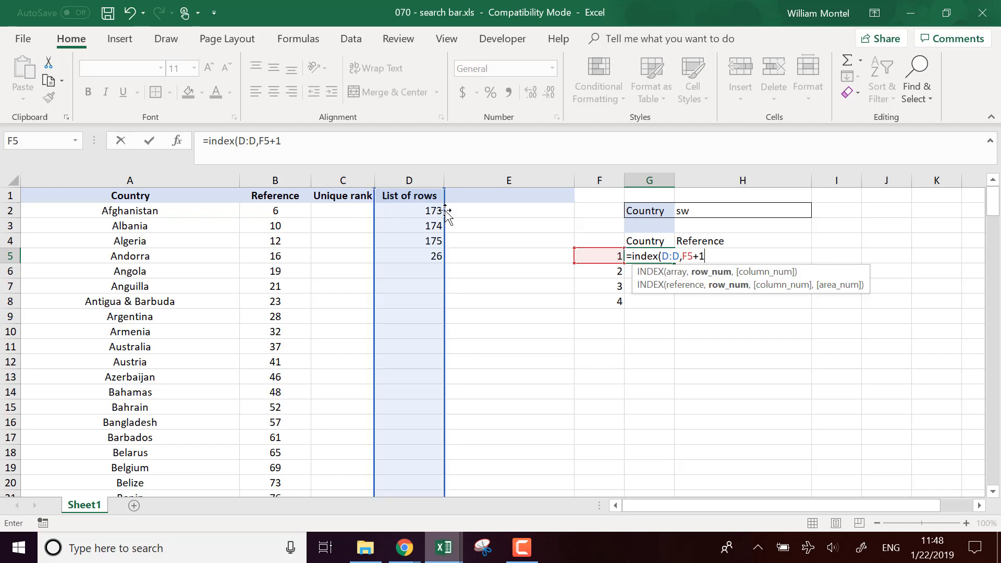
key("Return")
left_click(663, 254)
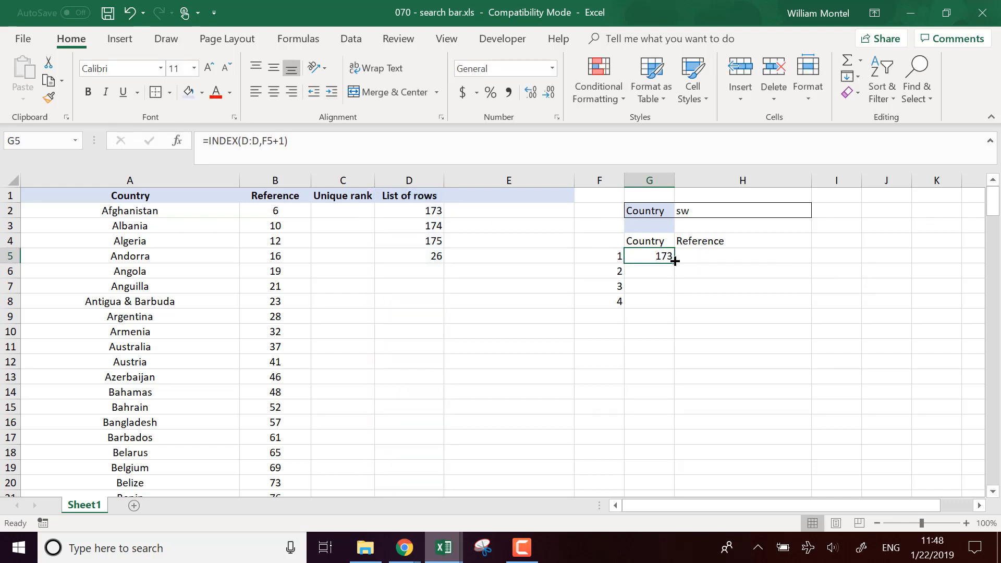
left_click_drag(675, 261, 674, 307)
Nest the row lookup in G5 so the formula reads =INDEX(A:A,INDEX(D:D,F5+1))
left_click(662, 253)
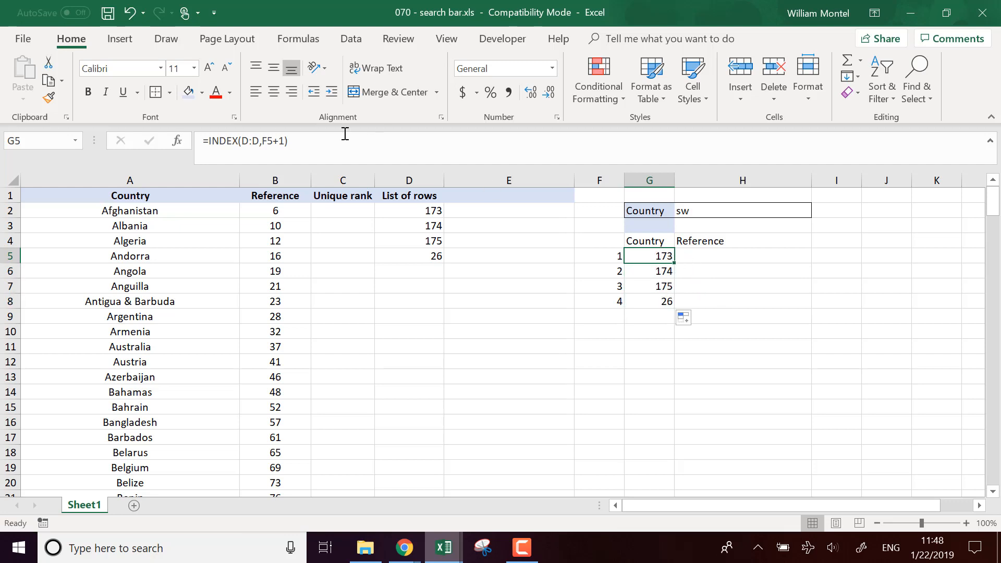
left_click(209, 141)
type("index")
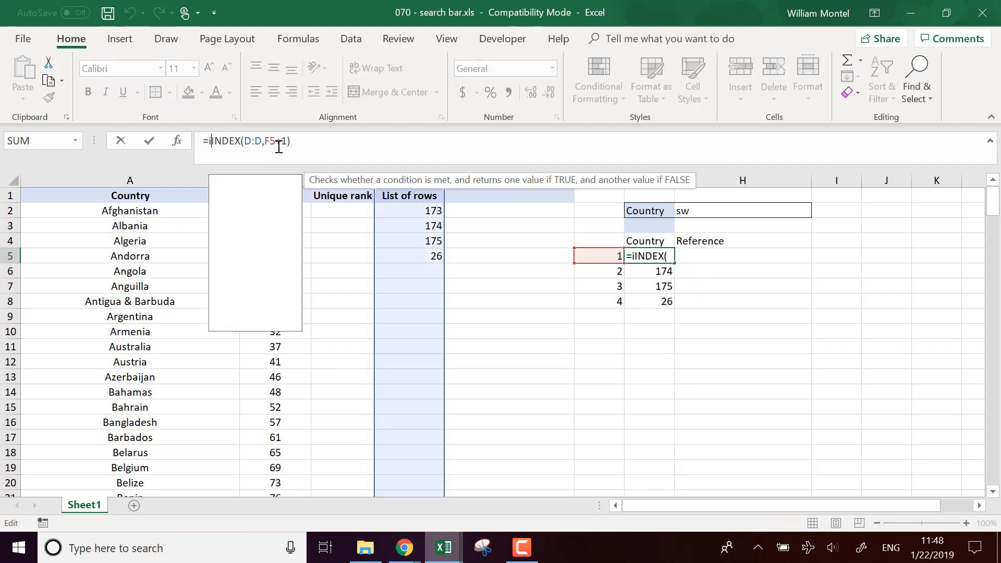
type("(")
left_click(238, 142)
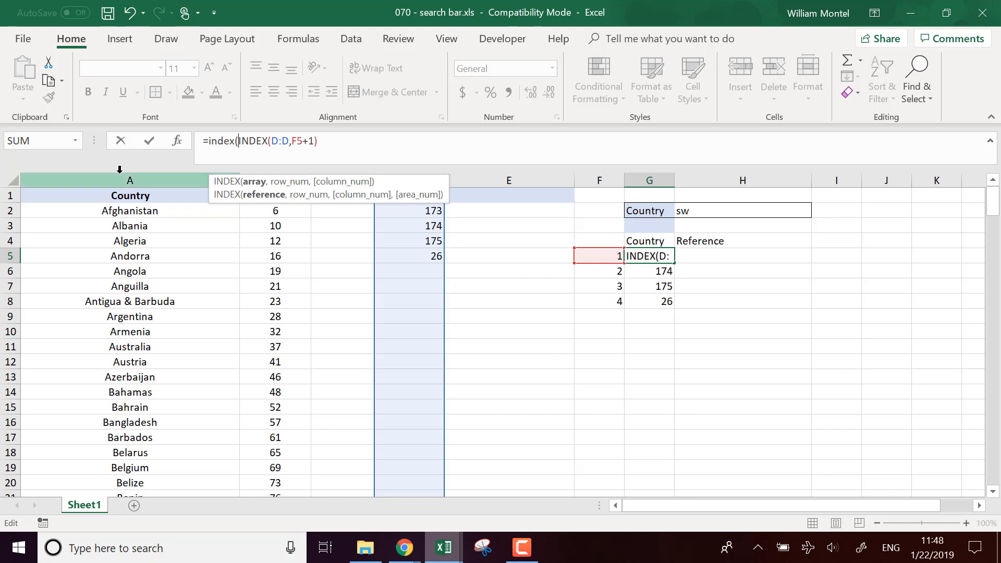
left_click(169, 180)
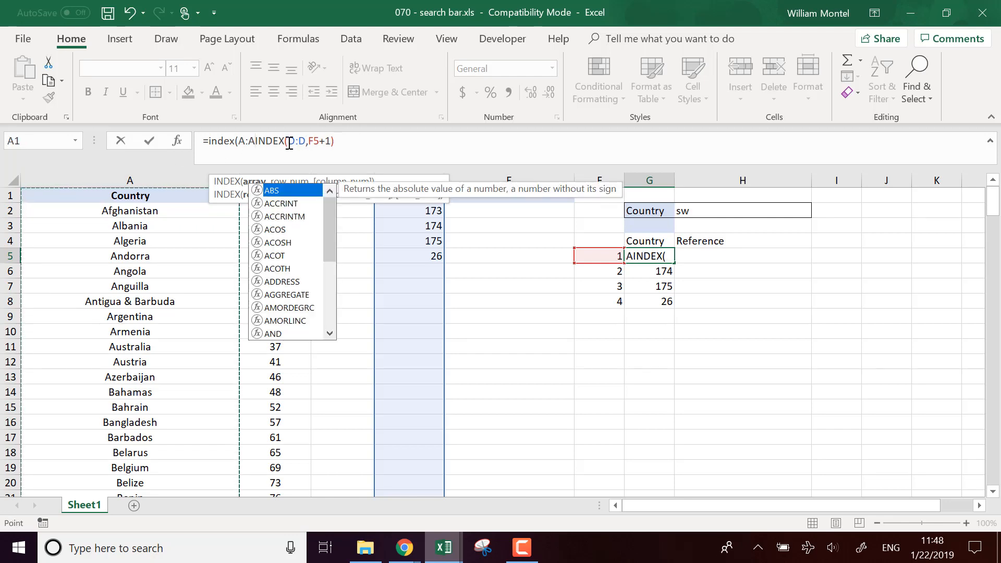
type(",")
left_click(377, 142)
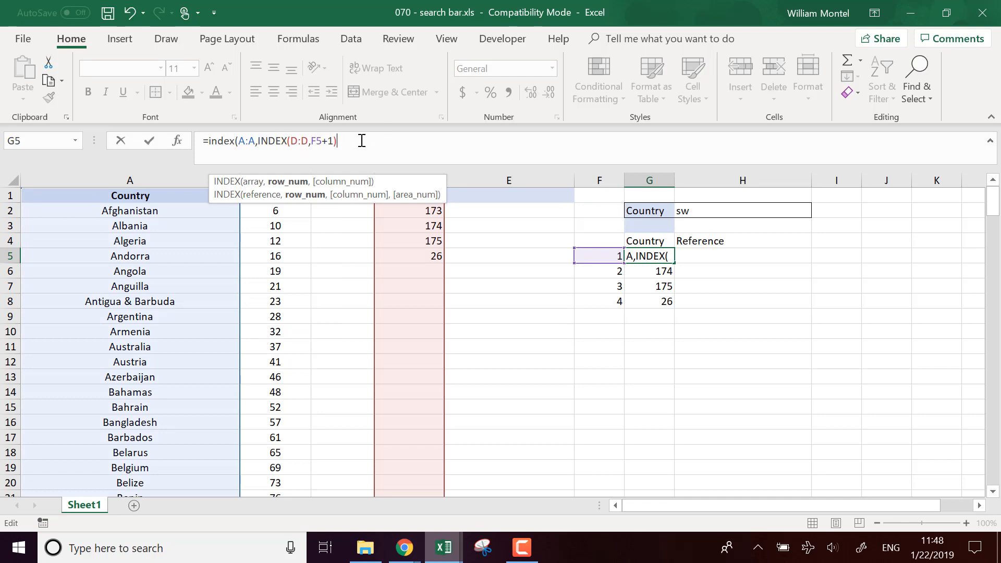
key("Return")
Fill the G5 country formula down to G8 and autofit the width of column G
left_click(666, 257)
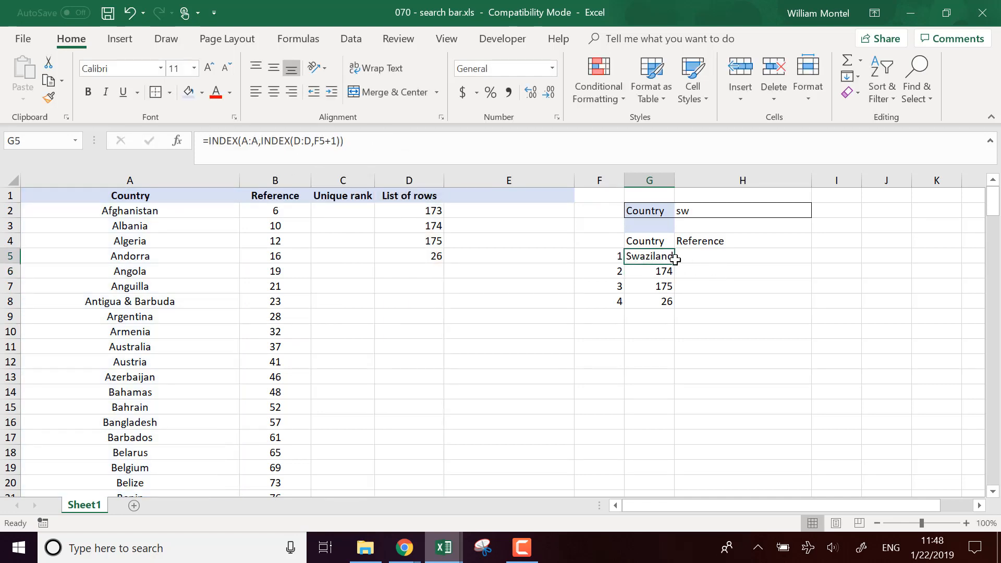
double_click(674, 263)
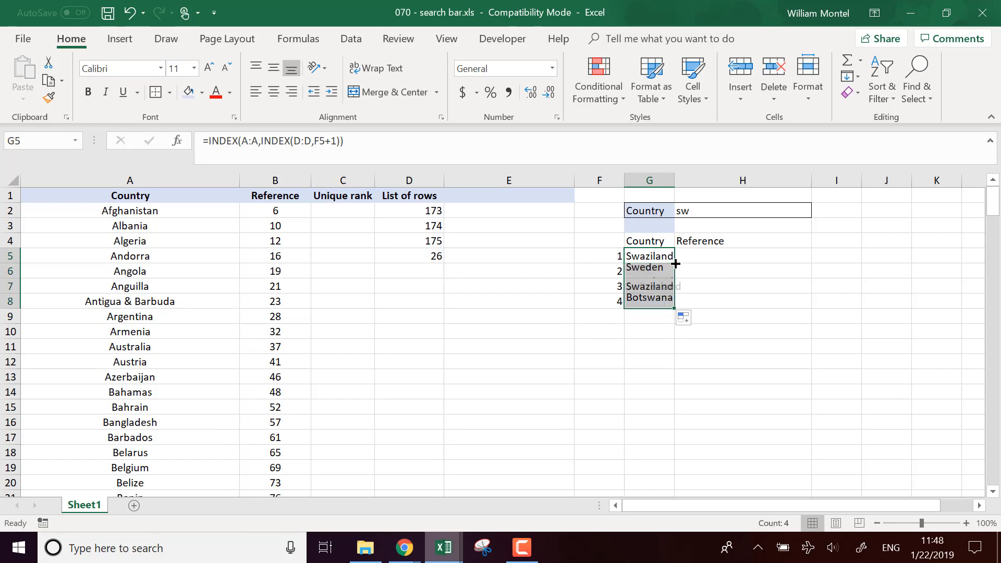
double_click(674, 180)
left_click(672, 330)
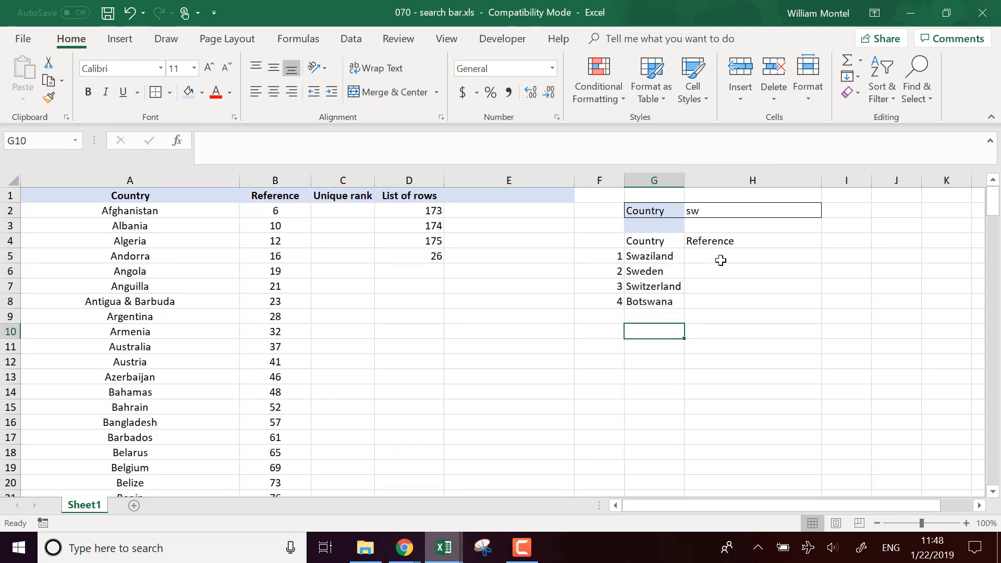
Copy the formula text from G5 into H5 under the Reference header, keeping its cell references unchanged
left_click(721, 258)
left_click(665, 260)
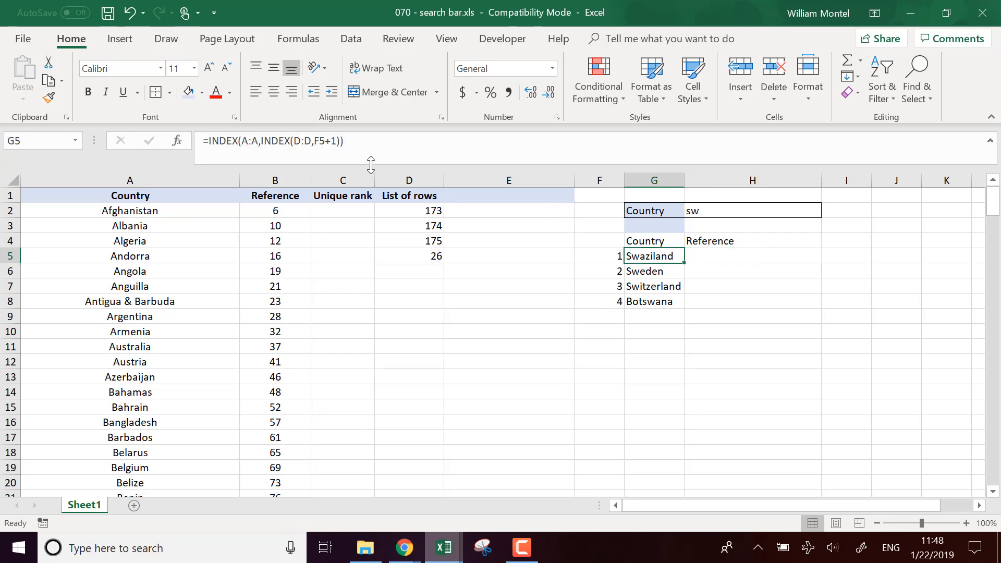
left_click_drag(348, 141, 205, 140)
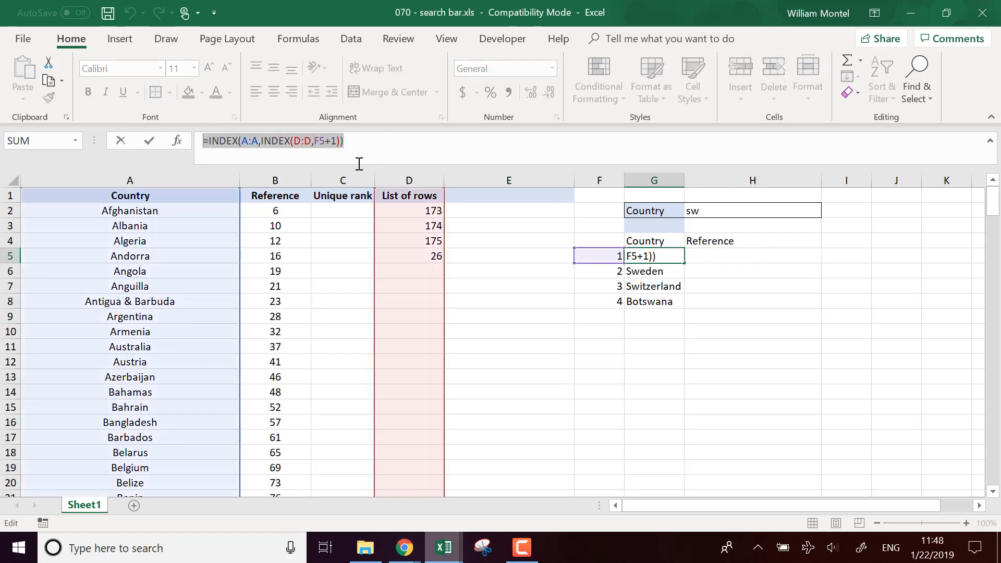
key("ctrl+c")
key("Escape")
left_click(738, 257)
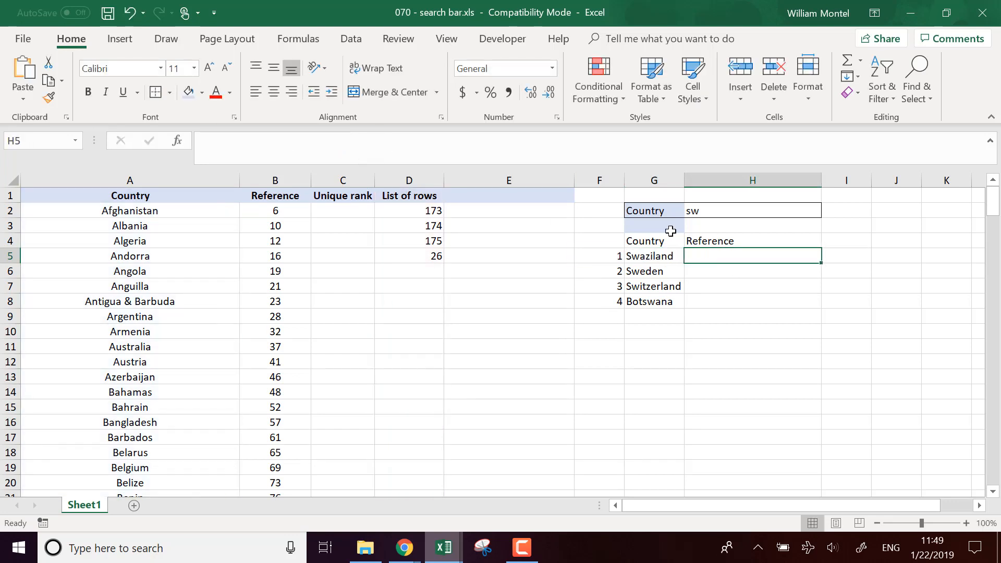
left_click(337, 153)
key("ctrl+v")
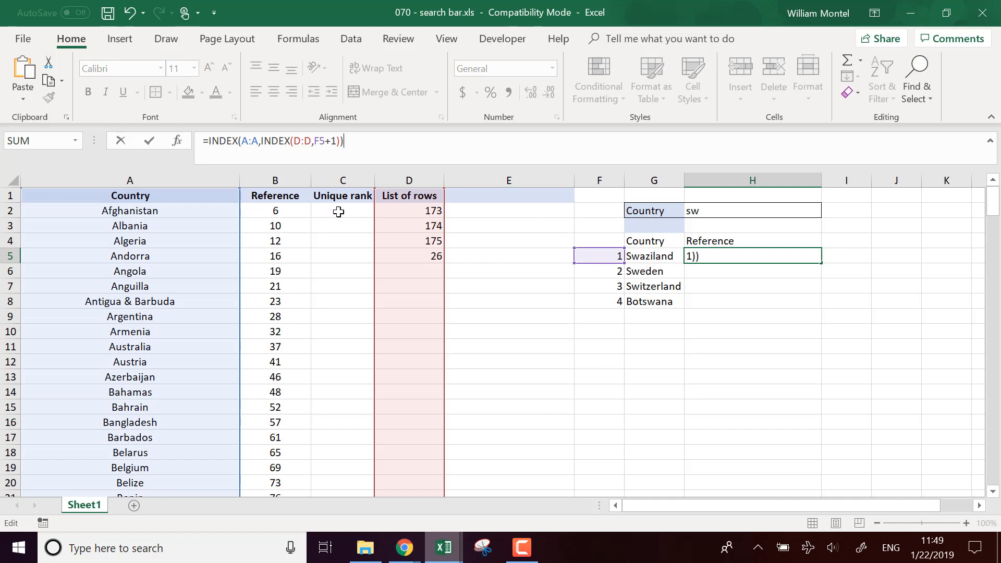
Change the H5 formula to =INDEX(B:B,INDEX(D:D,F5+1)) and fill it down to H8
left_click(254, 140)
left_click_drag(241, 225, 303, 224)
left_click(410, 148)
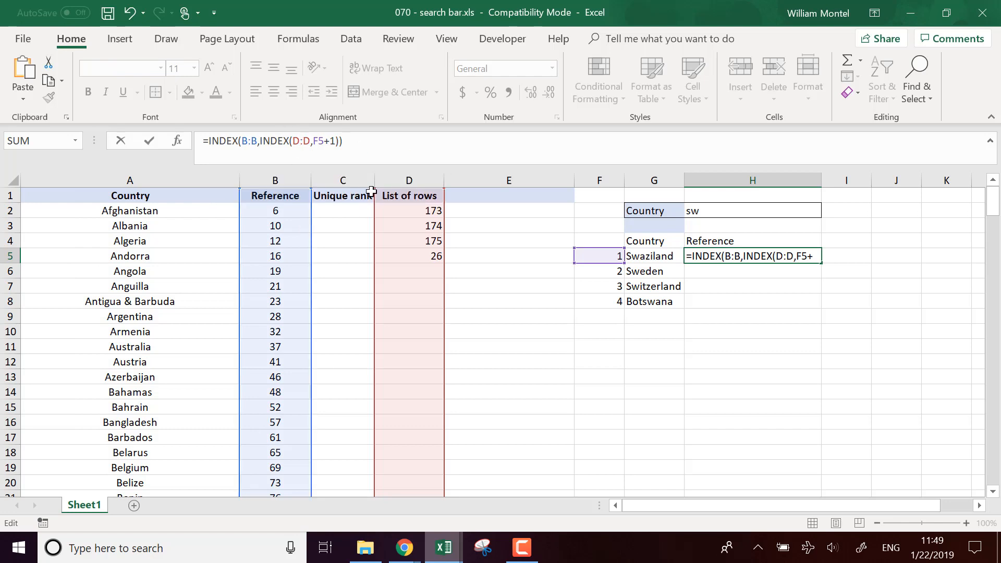
key("Return")
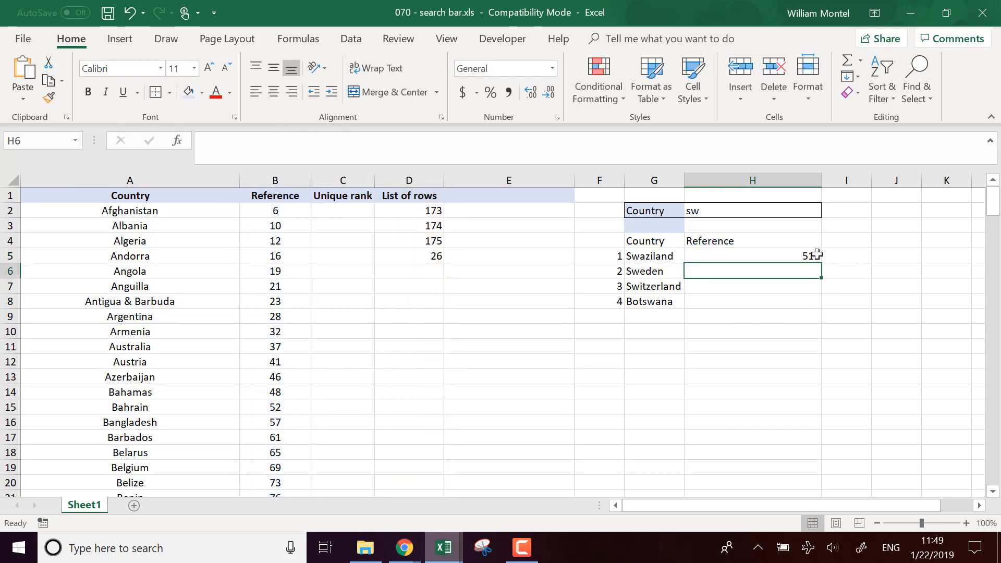
left_click(816, 256)
double_click(823, 264)
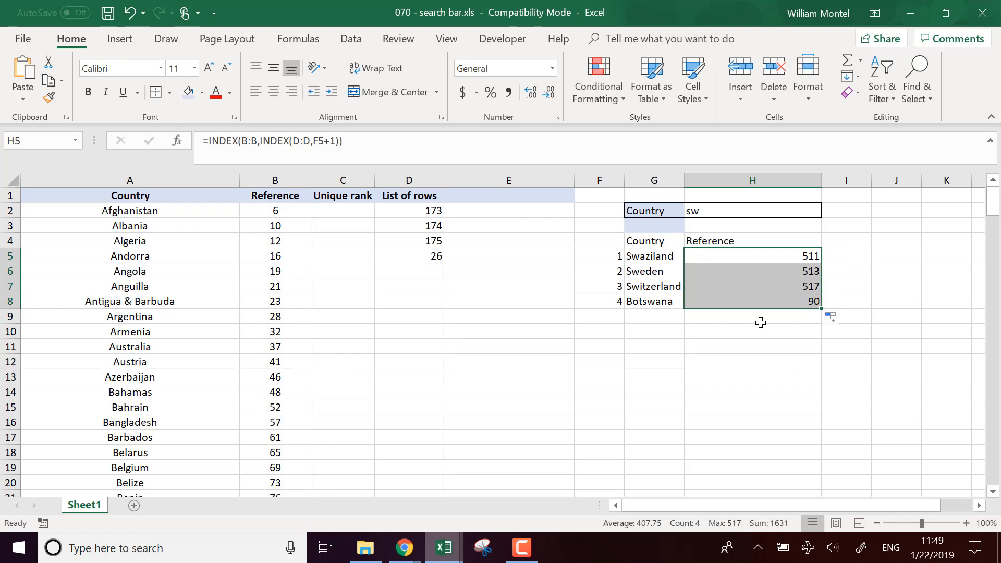
Remove the blue shading from G3 by filling the blank formatting of F3 across to H3
left_click(606, 229)
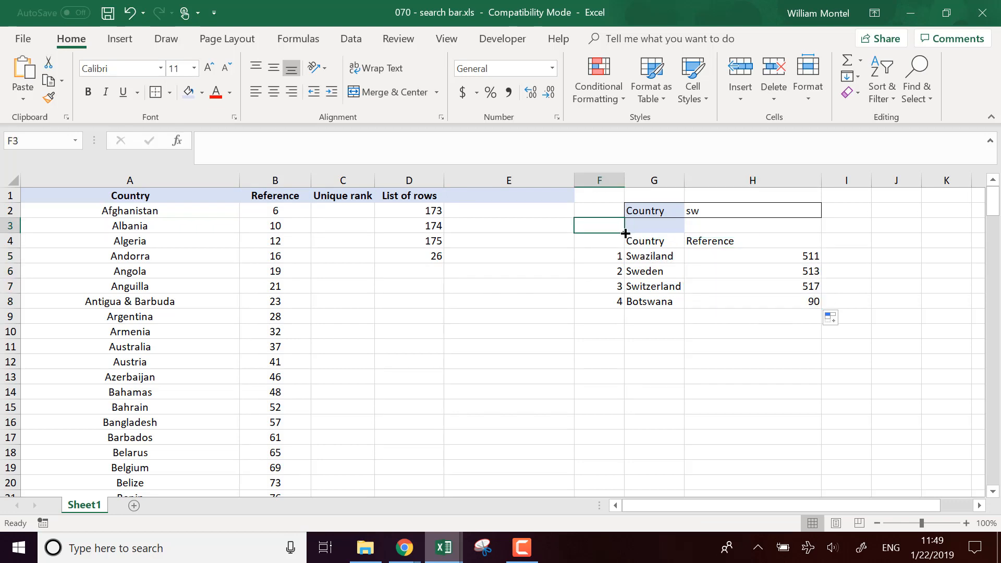
left_click_drag(625, 234, 779, 236)
left_click(855, 231)
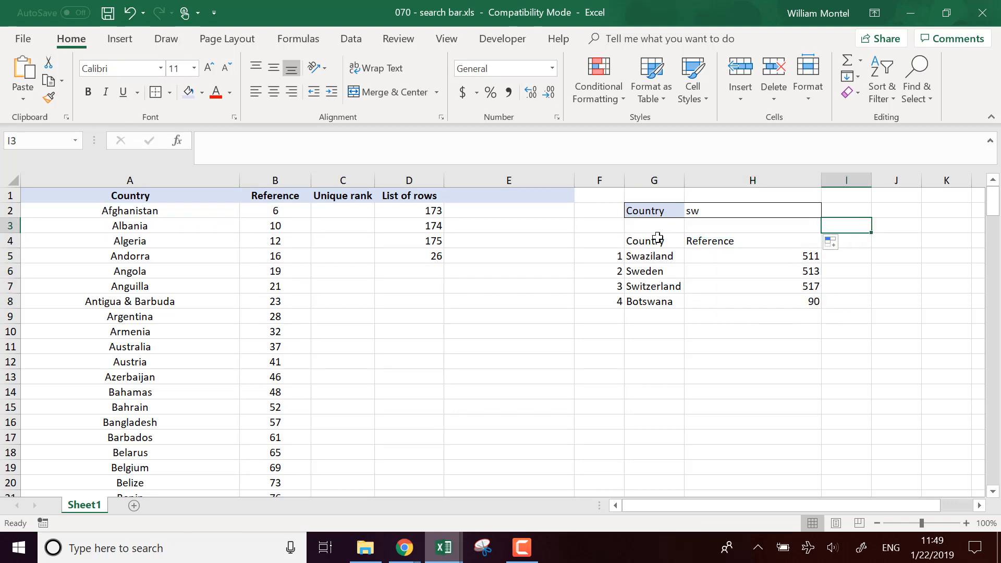
Center the results table G4:H8 and shade its headers G4:H4 light blue
mouse_move(657, 238)
left_mouse_down()
mouse_move(695, 239)
mouse_move(735, 297)
mouse_move(750, 300)
left_mouse_up()
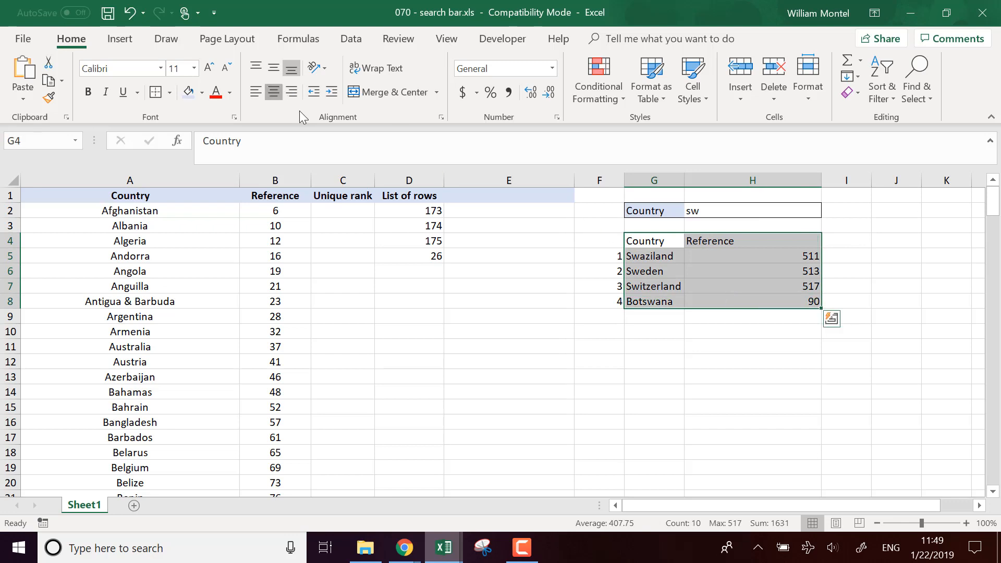
left_click(609, 255)
mouse_move(667, 243)
left_mouse_down()
mouse_move(726, 248)
mouse_move(686, 242)
left_mouse_up()
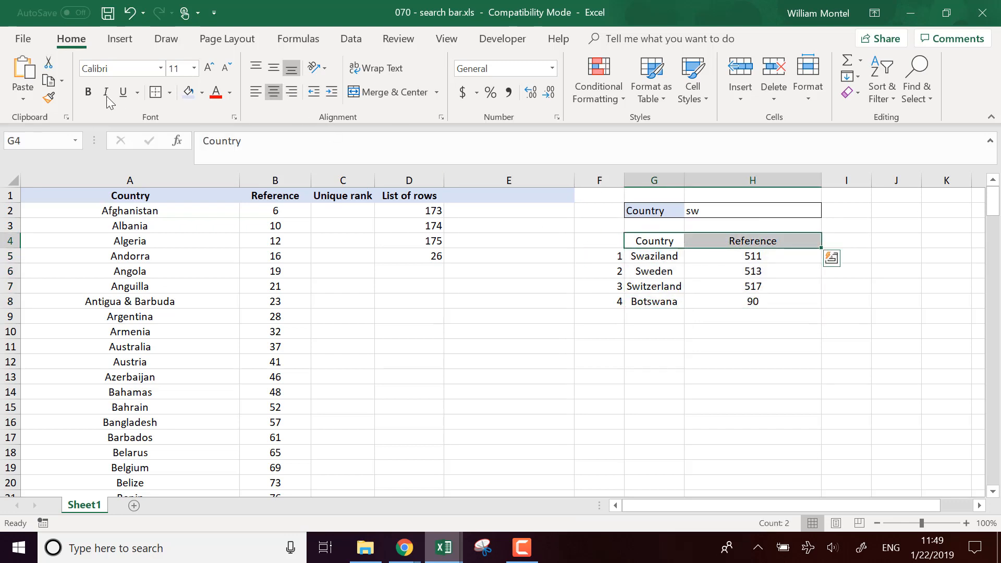
left_click(188, 93)
left_click(741, 356)
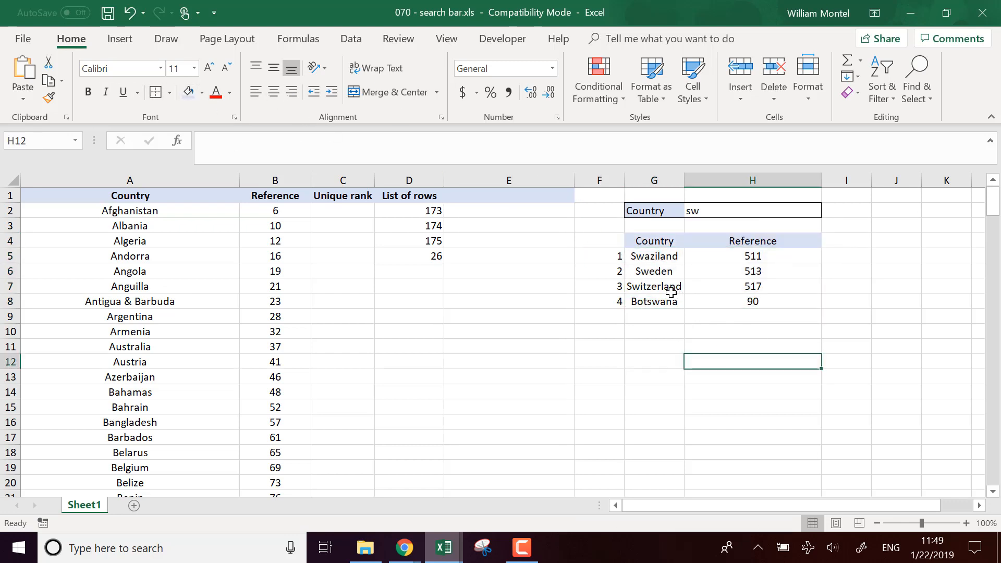
Extend the numbered list in column F to 9 in F13 and fill the formulas in G8:H8 down to row 13
left_click(617, 301)
left_click(616, 287)
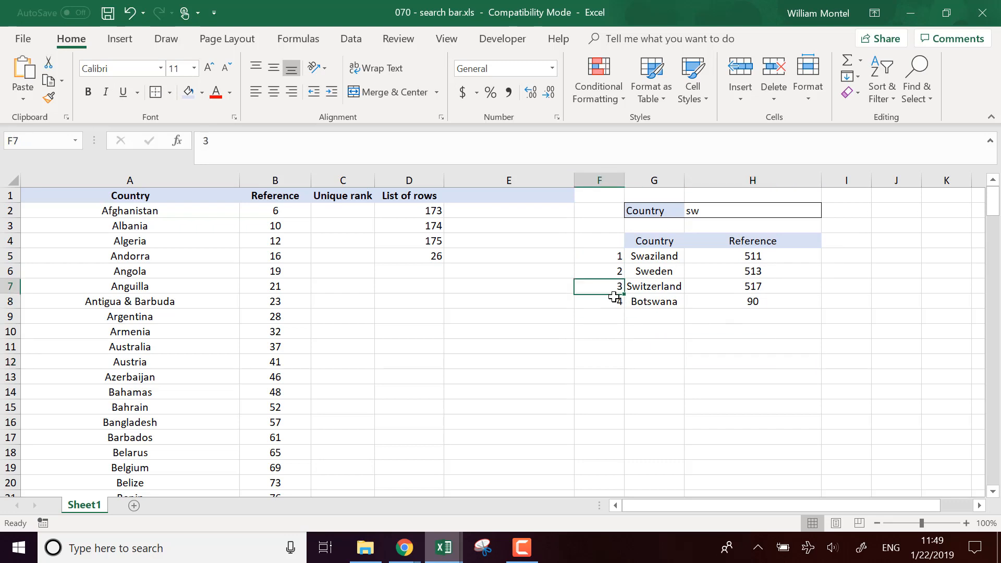
left_click_drag(614, 297, 621, 387)
left_click(764, 389)
left_click_drag(664, 302, 845, 382)
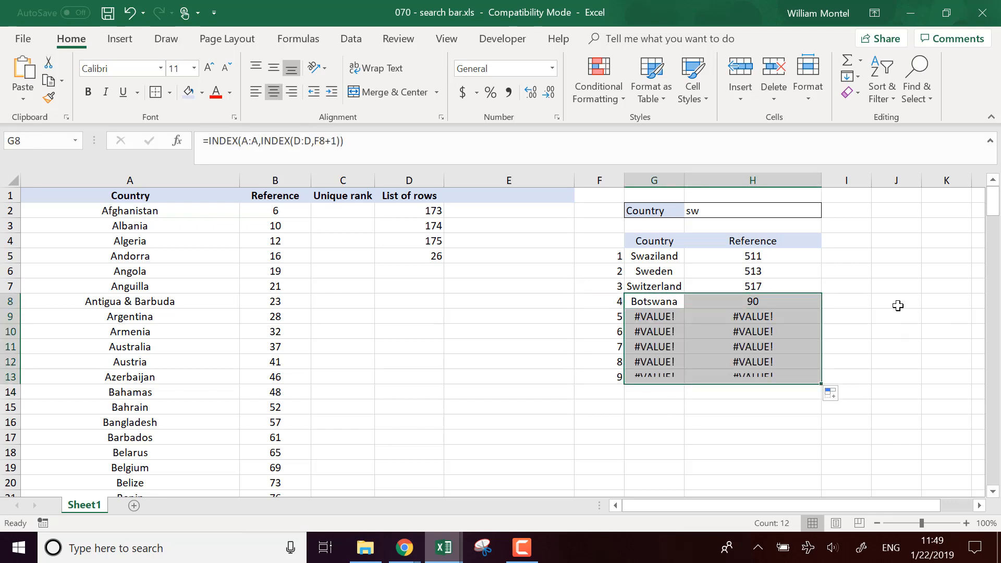
left_click(897, 305)
Change G5 to =IFERROR(INDEX(A:A,INDEX(D:D,F5+1)),"") and fill it down to G13
left_click(658, 257)
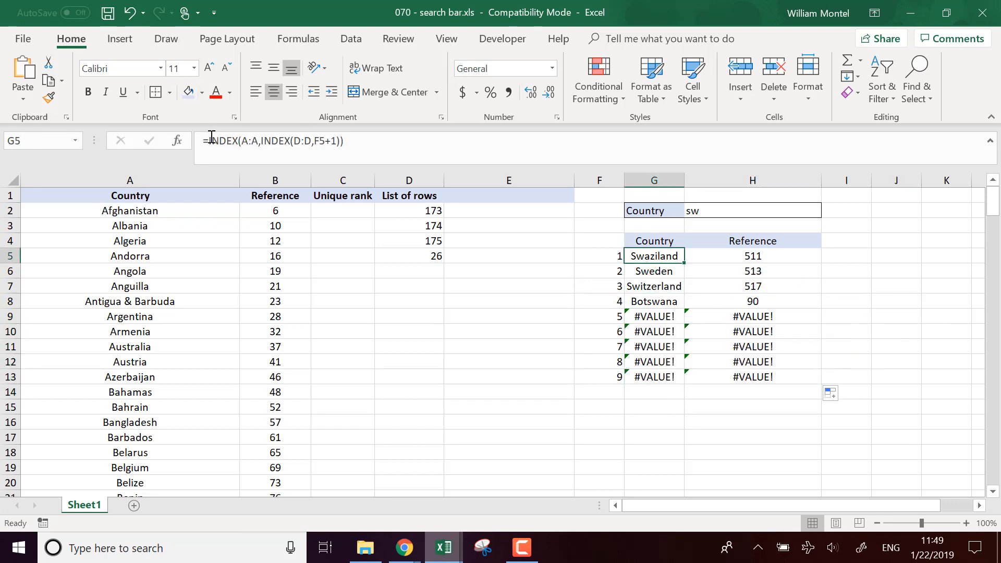
left_click(211, 140)
type("iferror")
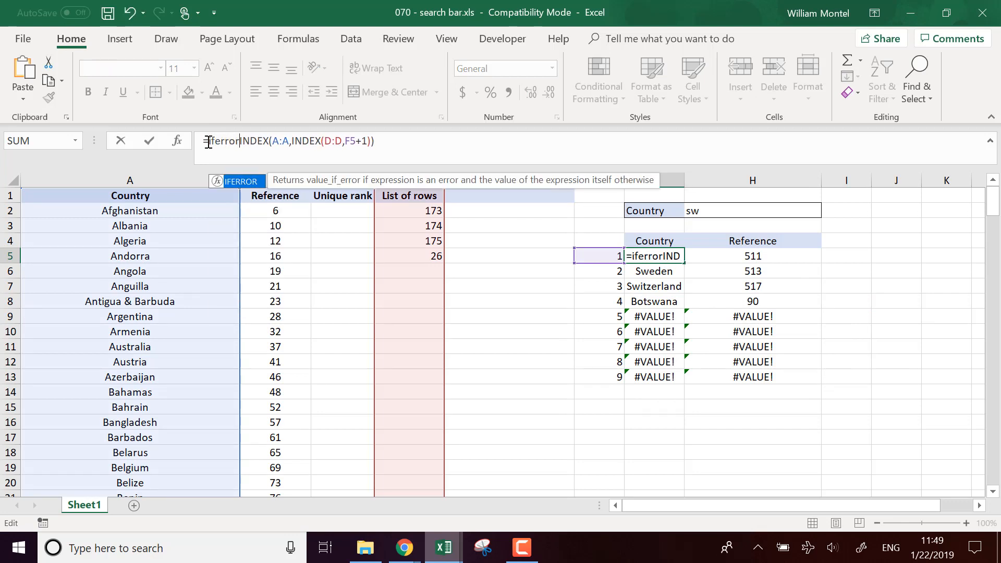
type("(")
left_click(435, 141)
type(",")
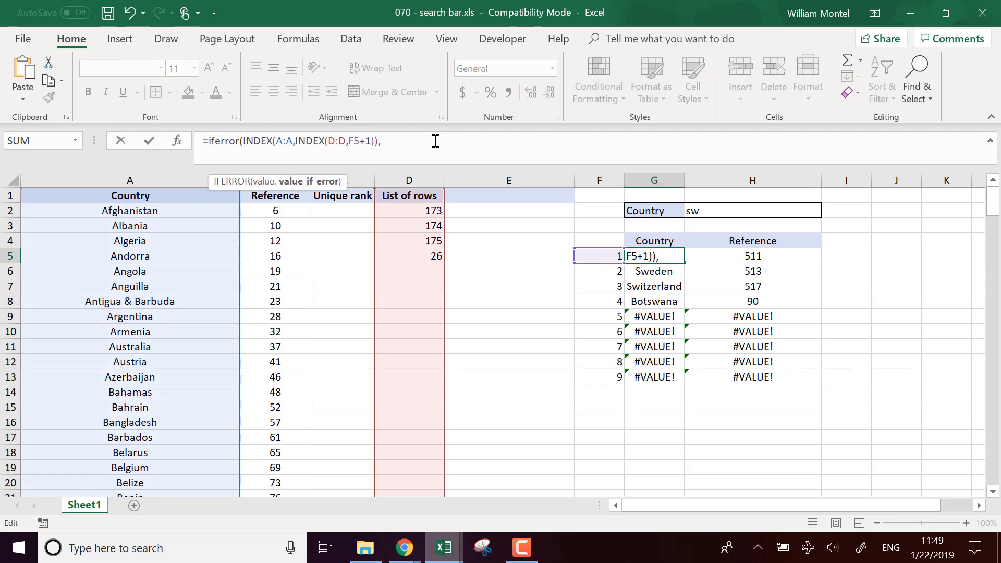
type("\"\")")
key("Return")
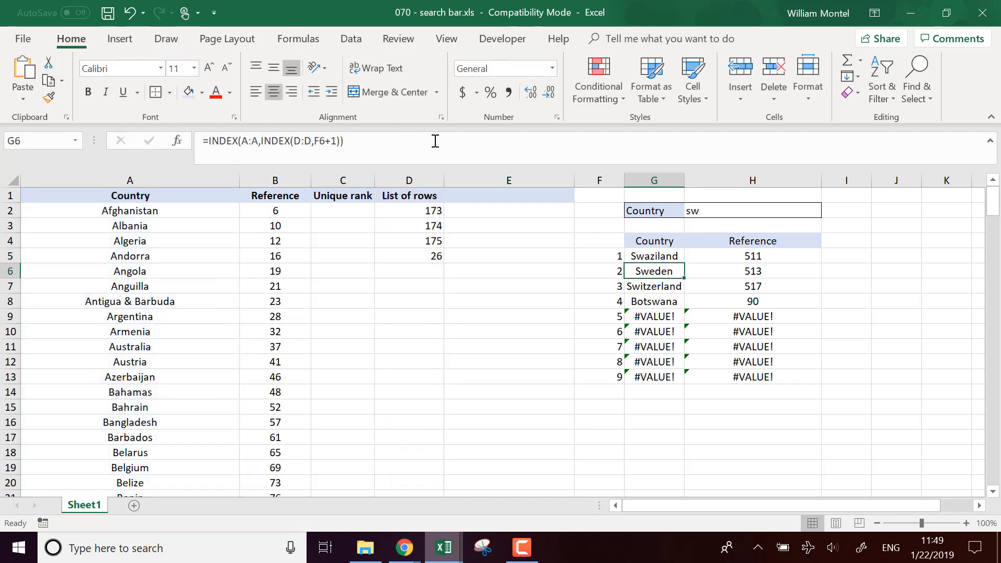
left_click(678, 258)
double_click(684, 263)
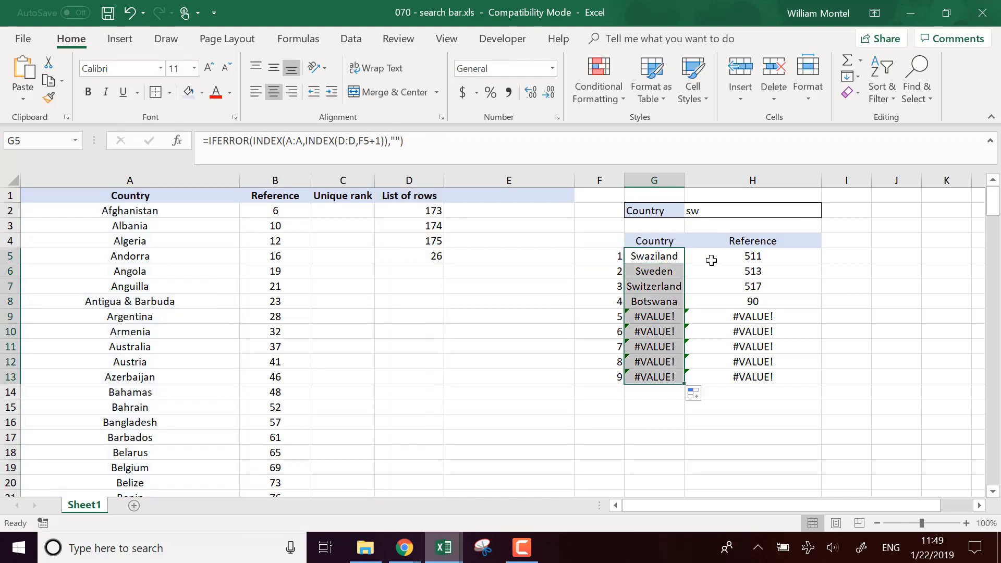
Change H5 to =IFERROR(INDEX(B:B,INDEX(D:D,F5+1)),"") and fill it down to H13
left_click(726, 257)
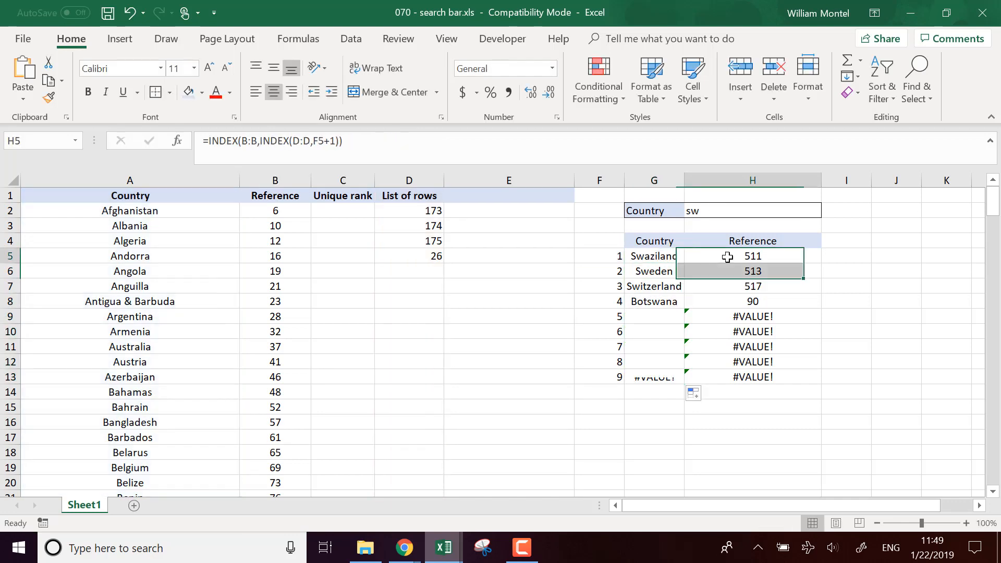
left_click(210, 142)
type("iferror(")
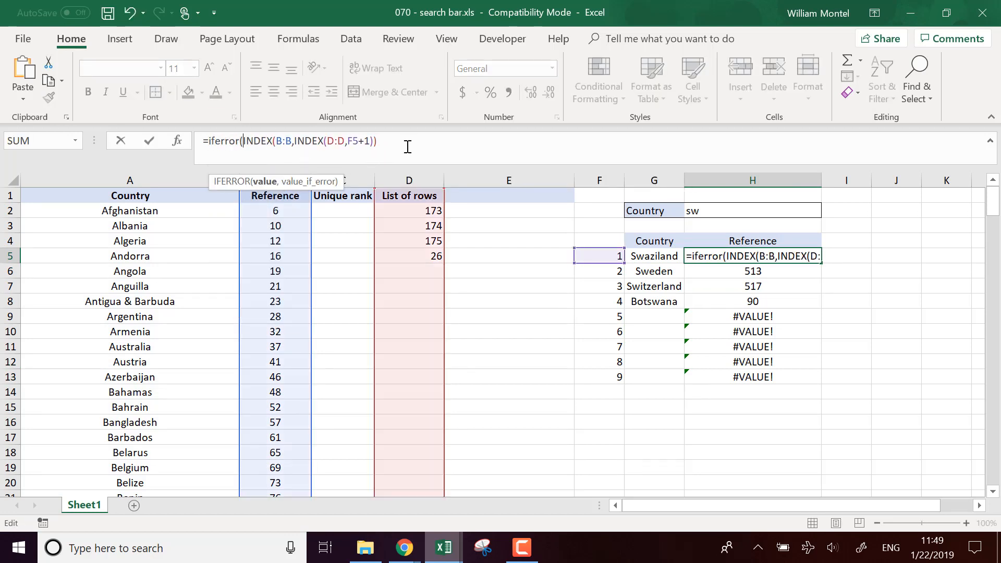
type(",\"\"")
key("Return")
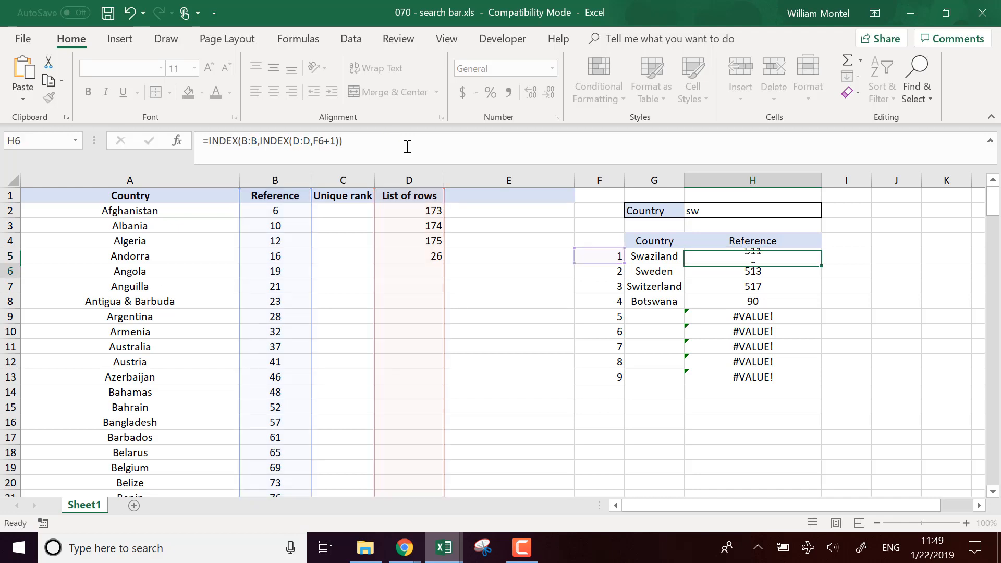
left_click(811, 257)
double_click(821, 263)
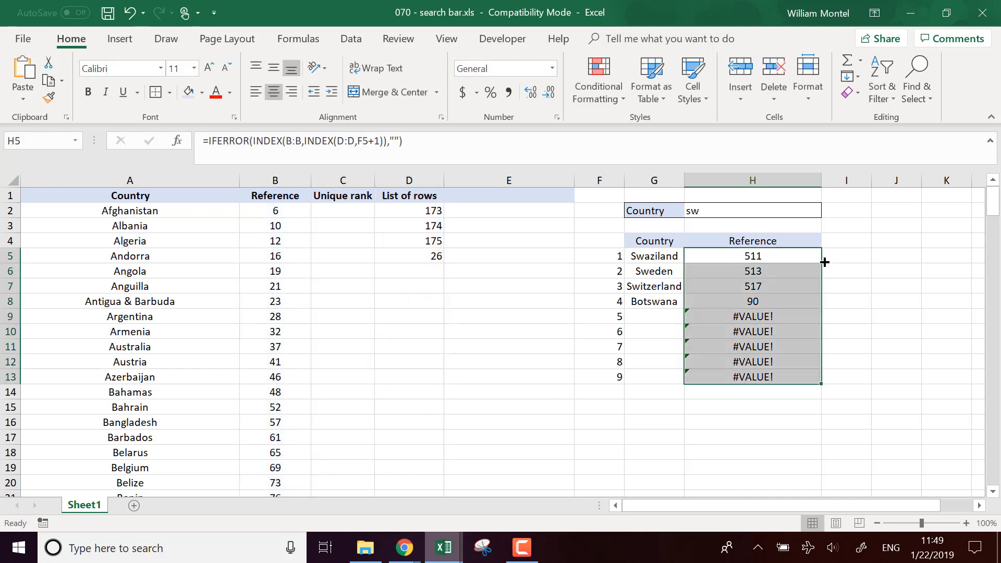
left_click(889, 360)
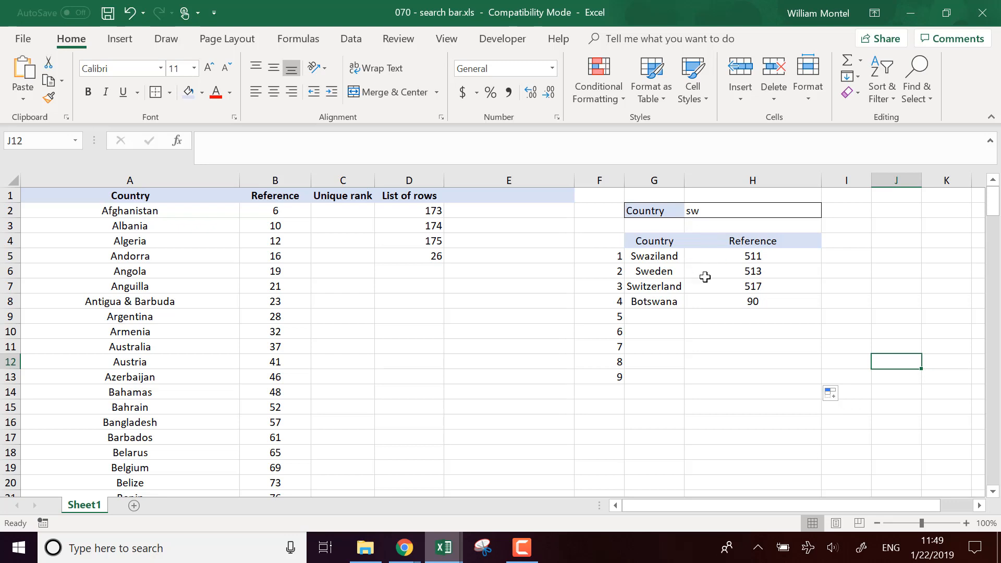
Test the search bar by entering "a" as the country search term in H2
left_click(730, 212)
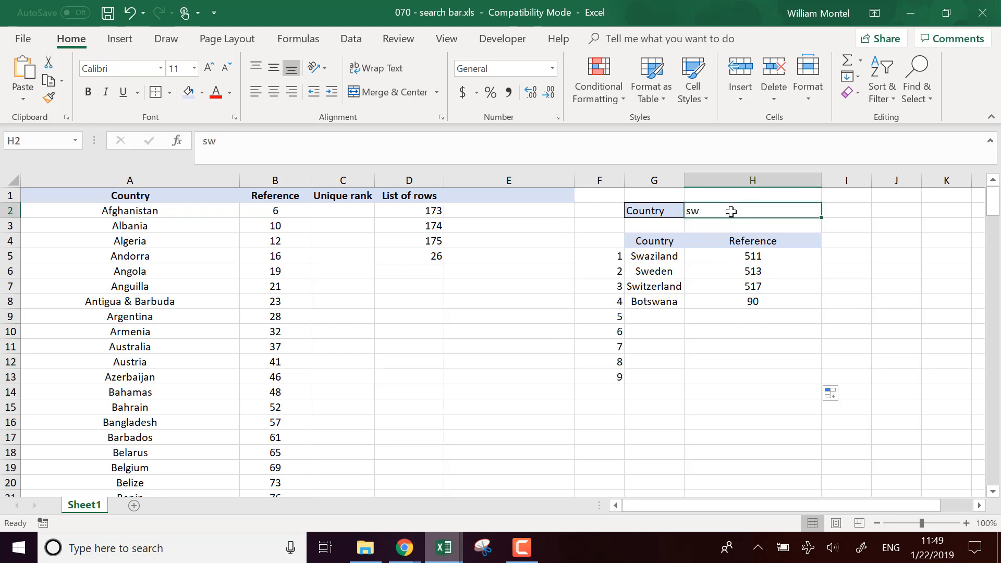
type("a")
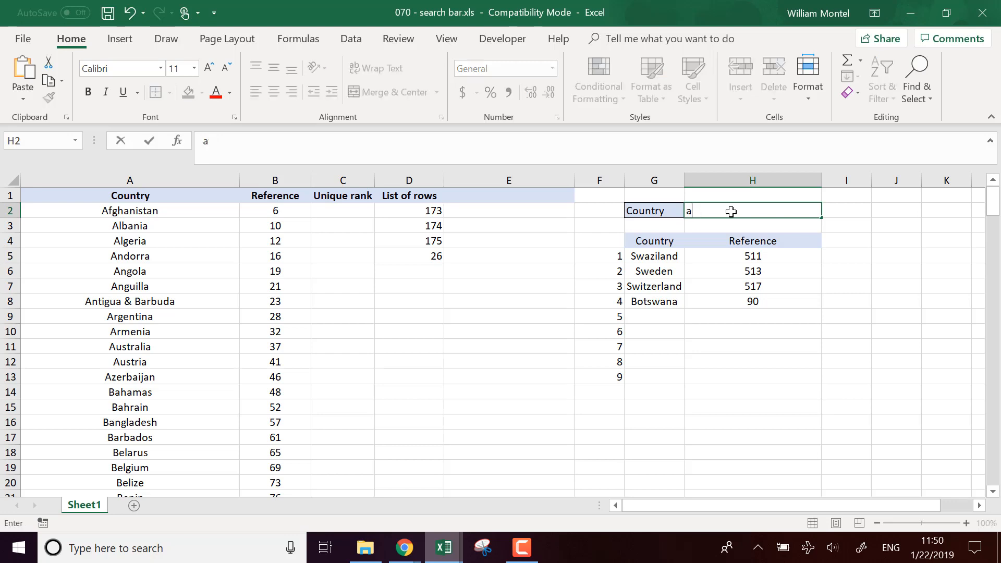
key("Return")
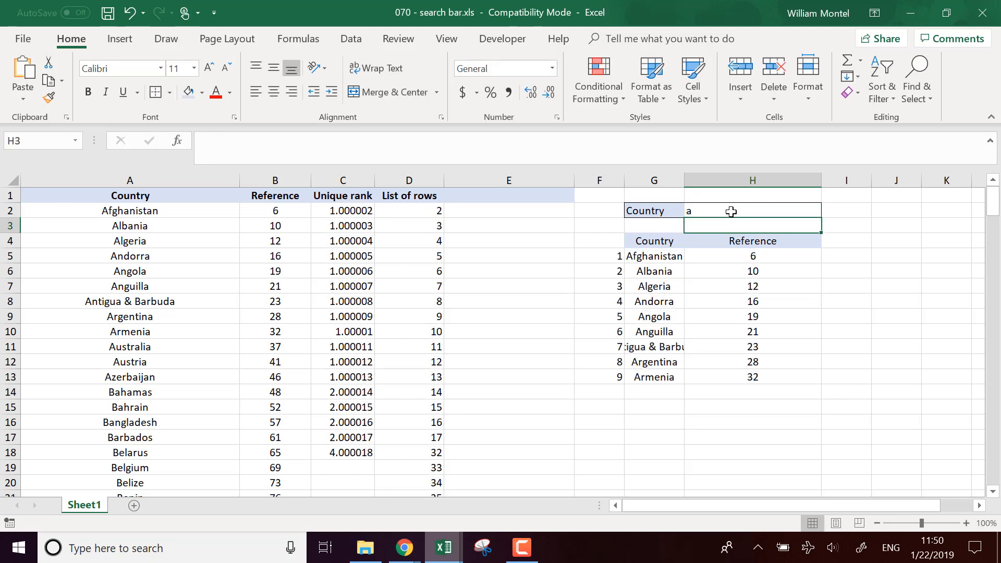
Auto-fit column G to its longest country name and clear the search term from H2
double_click(683, 180)
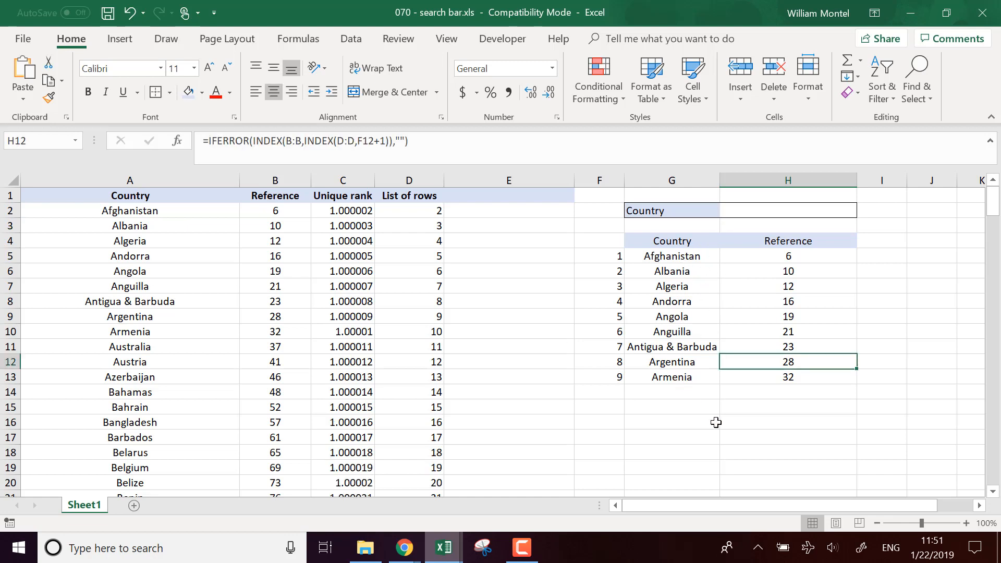
left_click(756, 455)
left_click(527, 315)
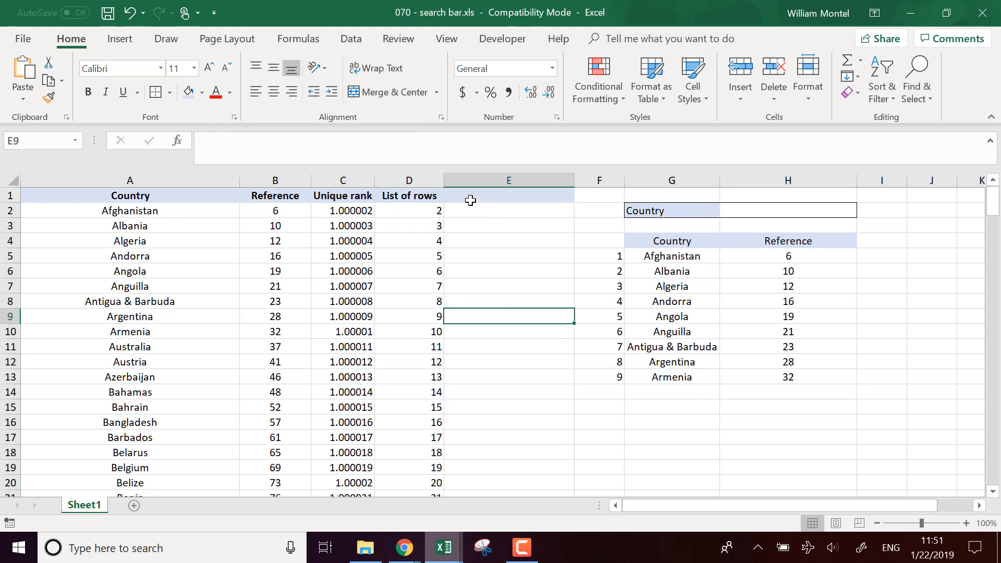
left_click_drag(333, 180, 614, 174)
left_click(766, 387)
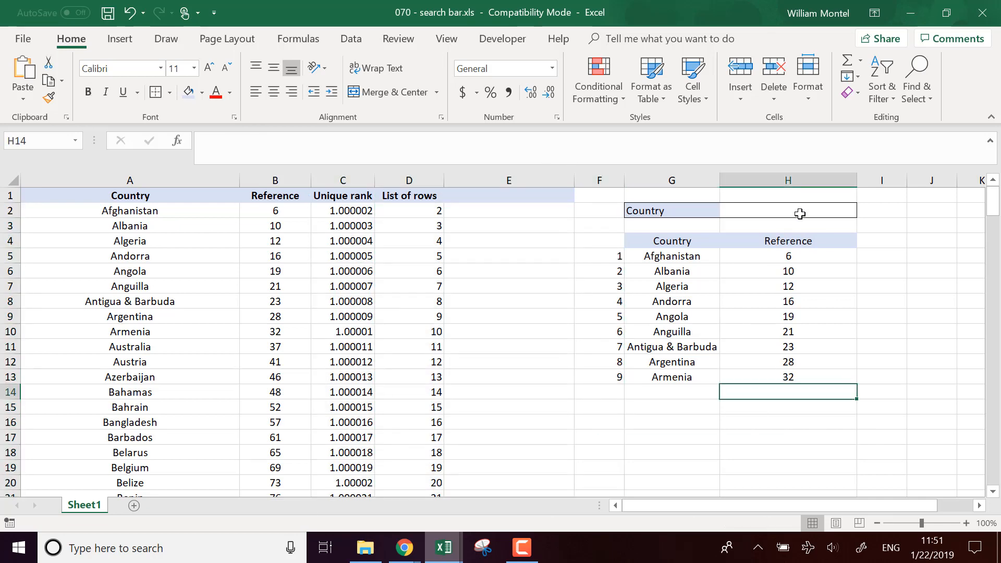
Test the search bar by entering "kaz" as the country search term in H2 and select the first result row, G5:H5
left_click(803, 209)
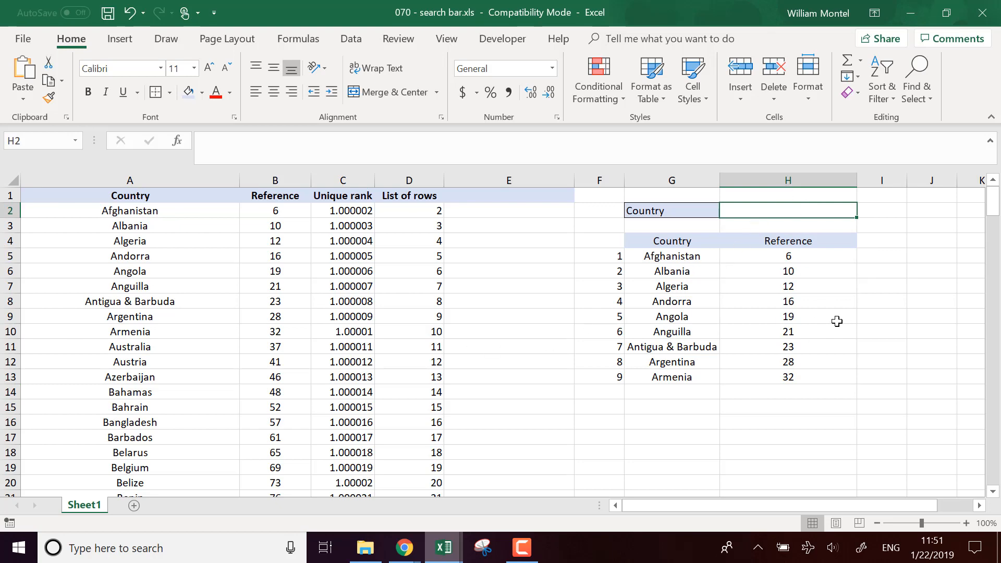
scroll(723, 361, "down", 20)
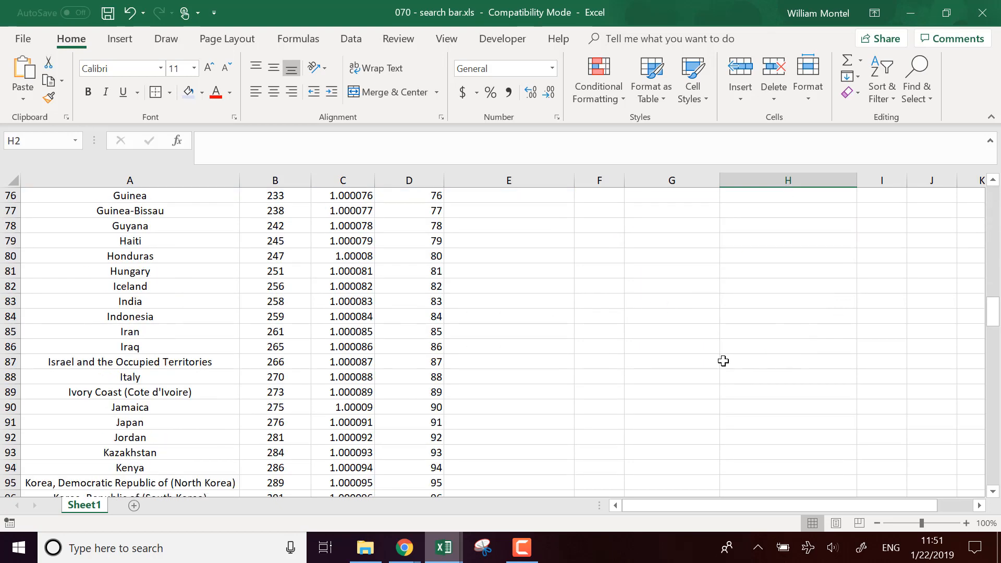
scroll(723, 361, "up", 20)
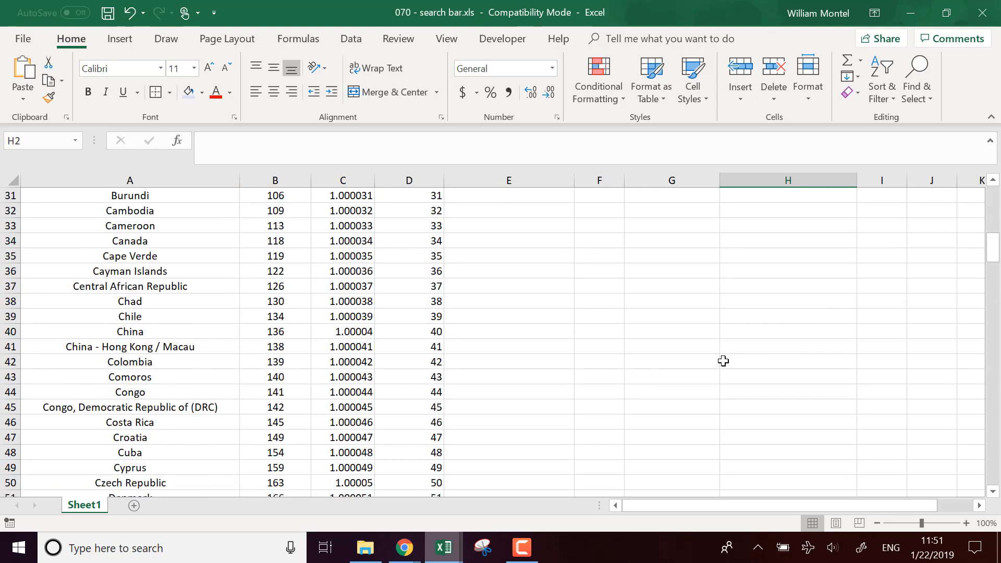
type("kaz")
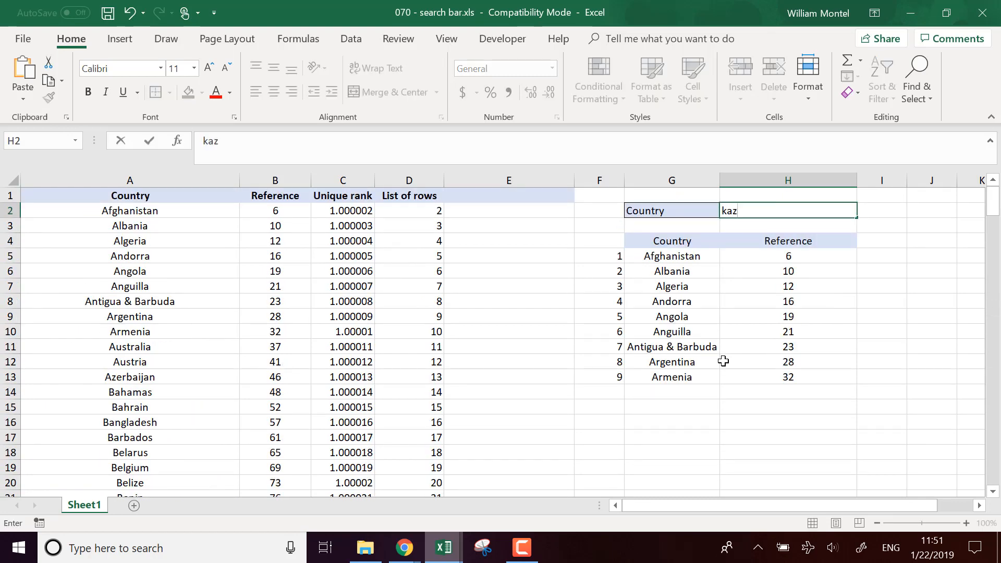
key("Return")
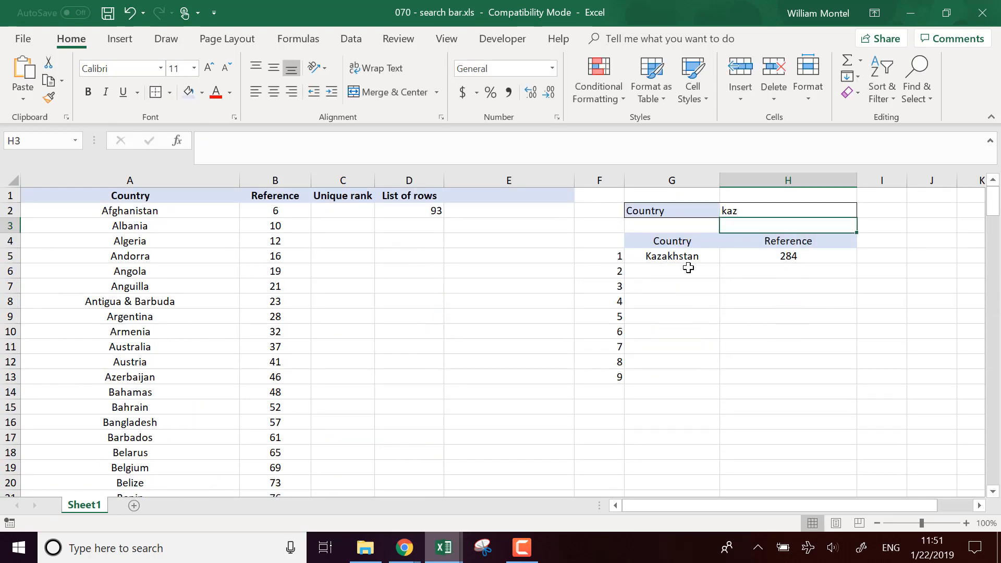
left_click_drag(683, 257, 791, 254)
left_click(861, 343)
left_click(888, 273)
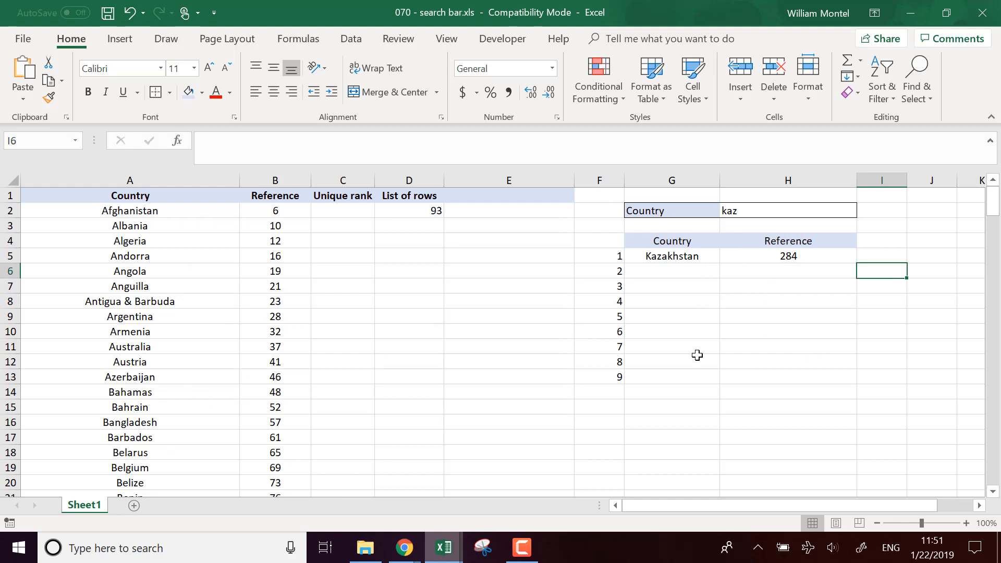
left_click(787, 361)
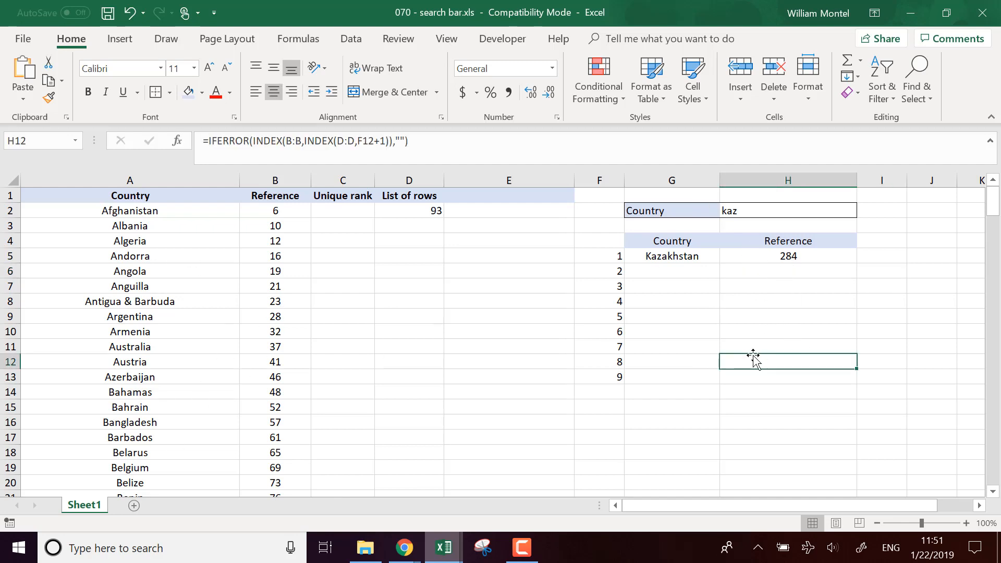
left_click(808, 446)
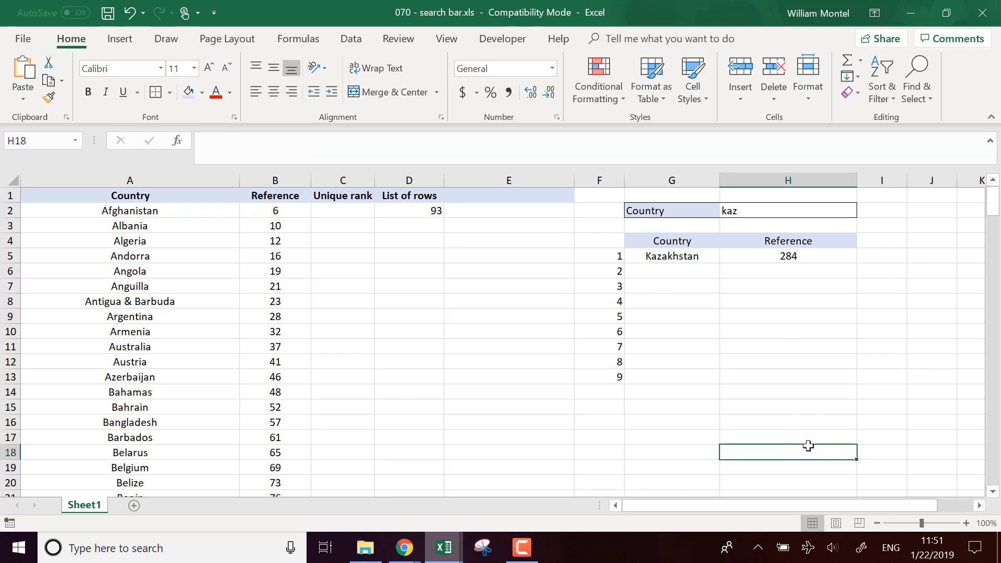